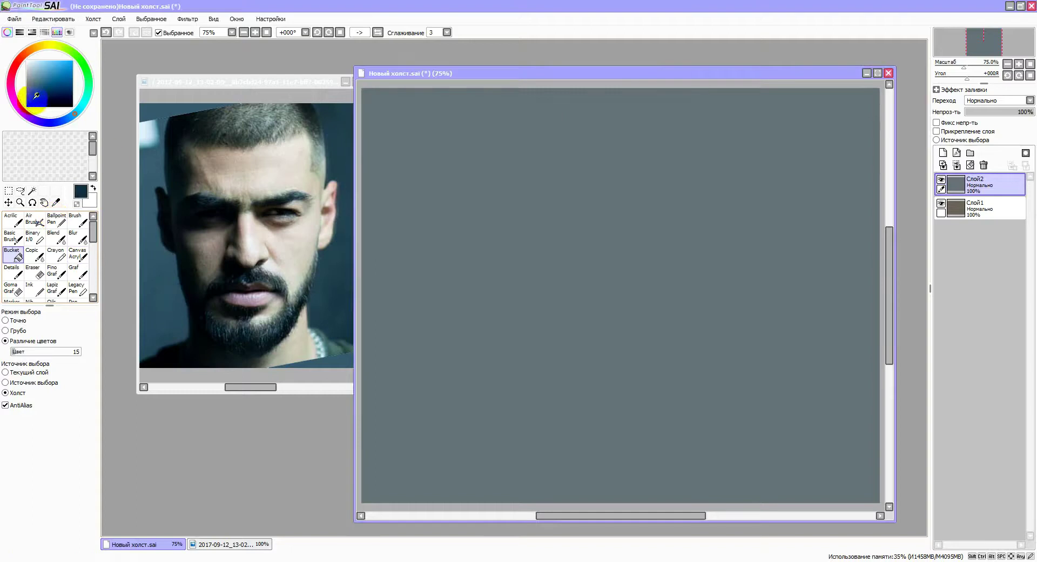
# - Undo a stray trial arc, then sketch the head, centre line, neck and shoulders
pyautogui.moveTo(567, 141); pyautogui.dragTo(544, 240)
pyautogui.click(37, 162)
pyautogui.click(106, 33)
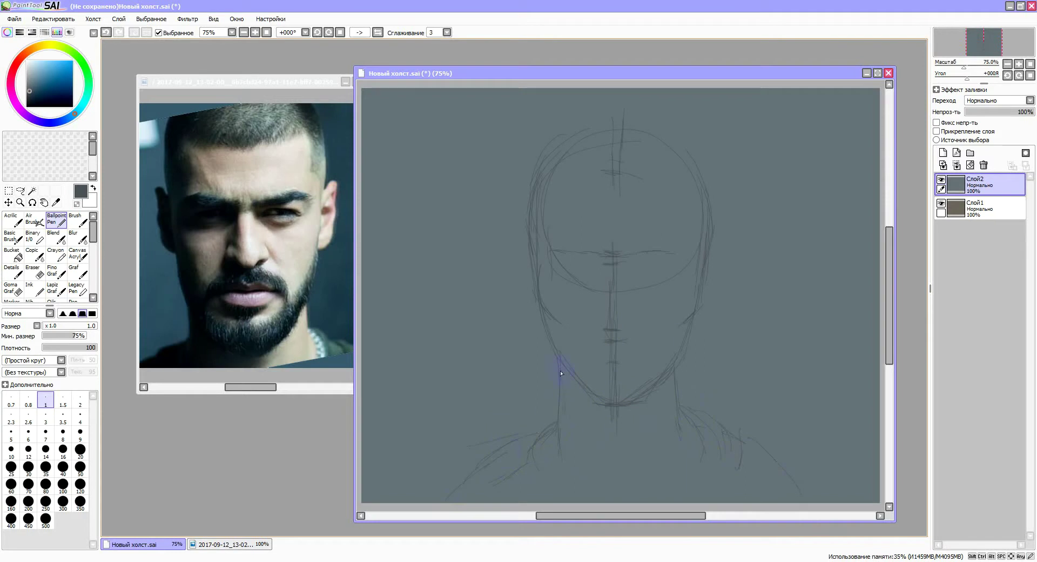
pyautogui.scroll(2, 603, 327)
# - Sketch the vertical guide lines along both sides of the neck
pyautogui.scroll(1, 574, 171)
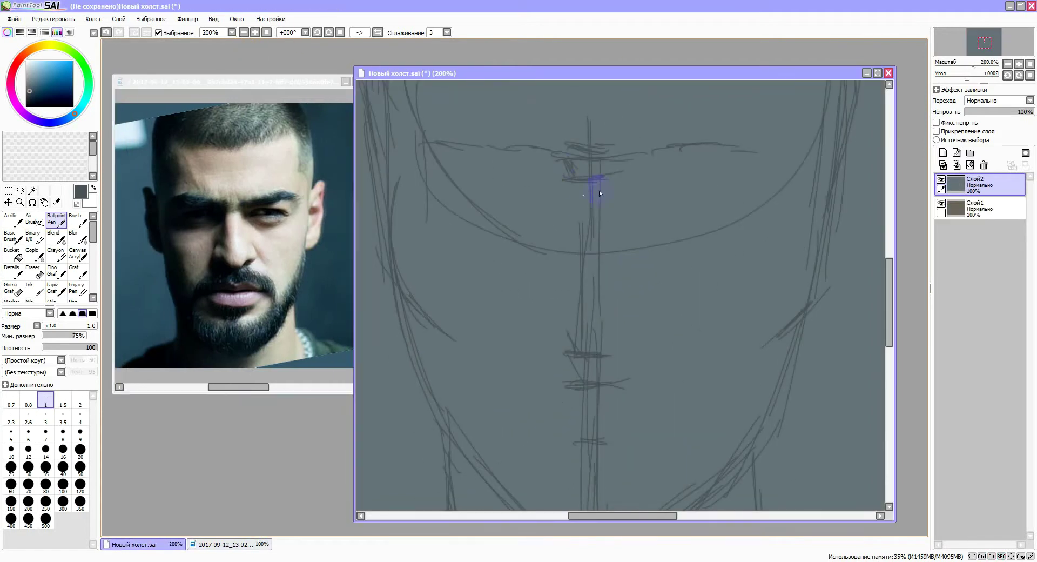
pyautogui.moveTo(569, 192); pyautogui.dragTo(568, 234)
pyautogui.moveTo(603, 182); pyautogui.dragTo(601, 271)
pyautogui.moveTo(571, 319); pyautogui.dragTo(574, 357)
pyautogui.moveTo(606, 323); pyautogui.dragTo(608, 355)
pyautogui.moveTo(540, 297); pyautogui.dragTo(553, 339)
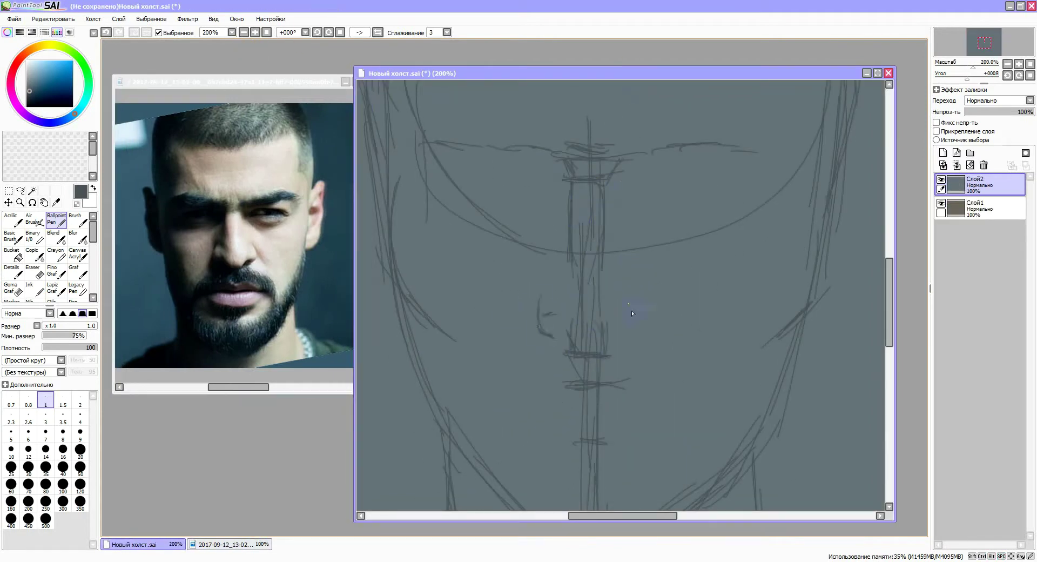
# - Add the brow line, nose bridge sides, one eye's eyelids, the right jawline and under-eye strokes
pyautogui.moveTo(621, 161); pyautogui.dragTo(783, 166)
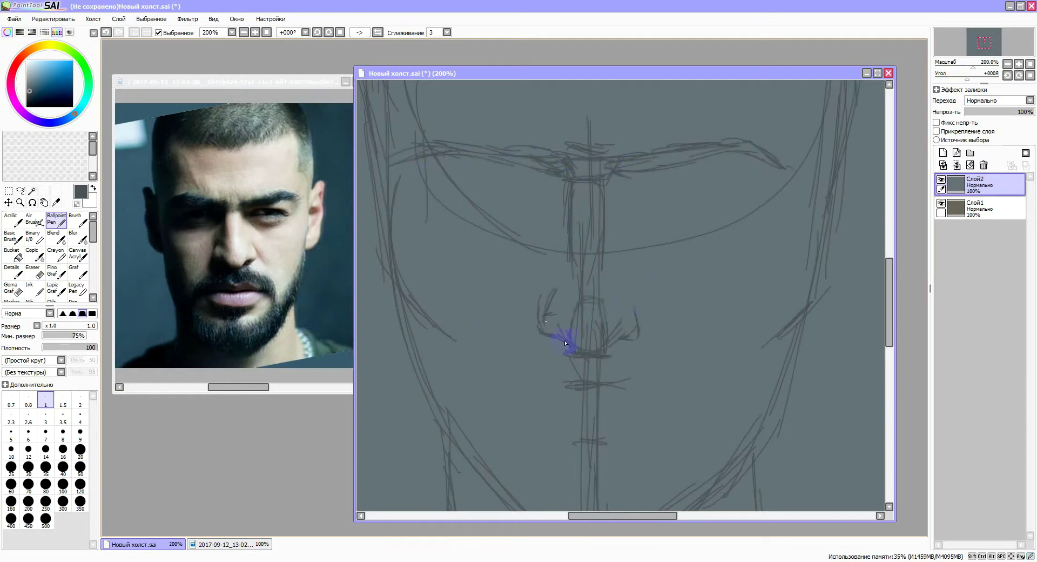
pyautogui.moveTo(641, 276)
pyautogui.mouseDown()
pyautogui.moveTo(626, 199)
pyautogui.moveTo(661, 241)
pyautogui.mouseUp()
pyautogui.moveTo(555, 198); pyautogui.dragTo(554, 295)
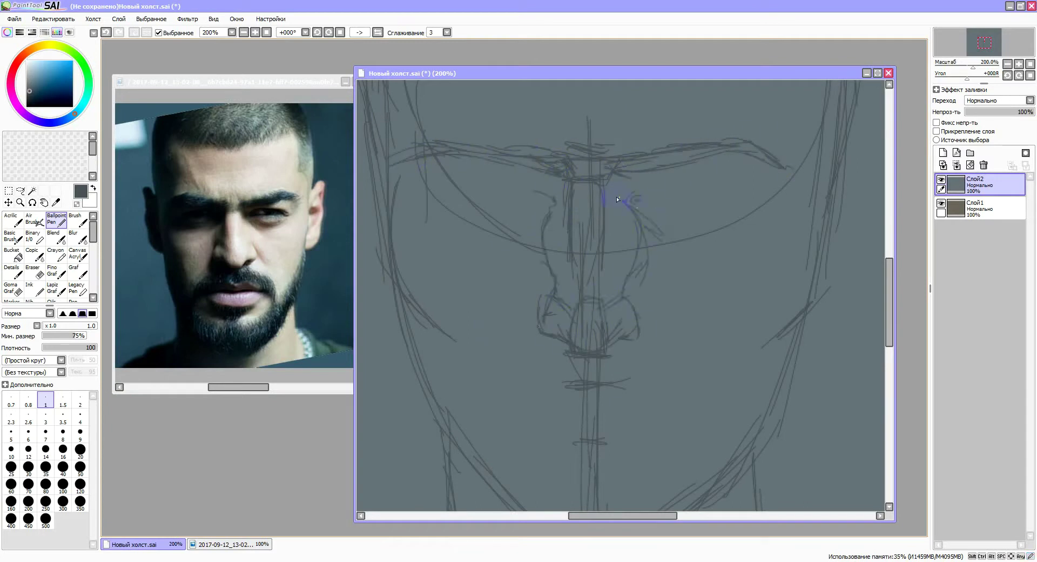
pyautogui.moveTo(755, 204)
pyautogui.mouseDown()
pyautogui.moveTo(646, 202)
pyautogui.moveTo(665, 216)
pyautogui.mouseUp()
pyautogui.moveTo(767, 437); pyautogui.dragTo(791, 341)
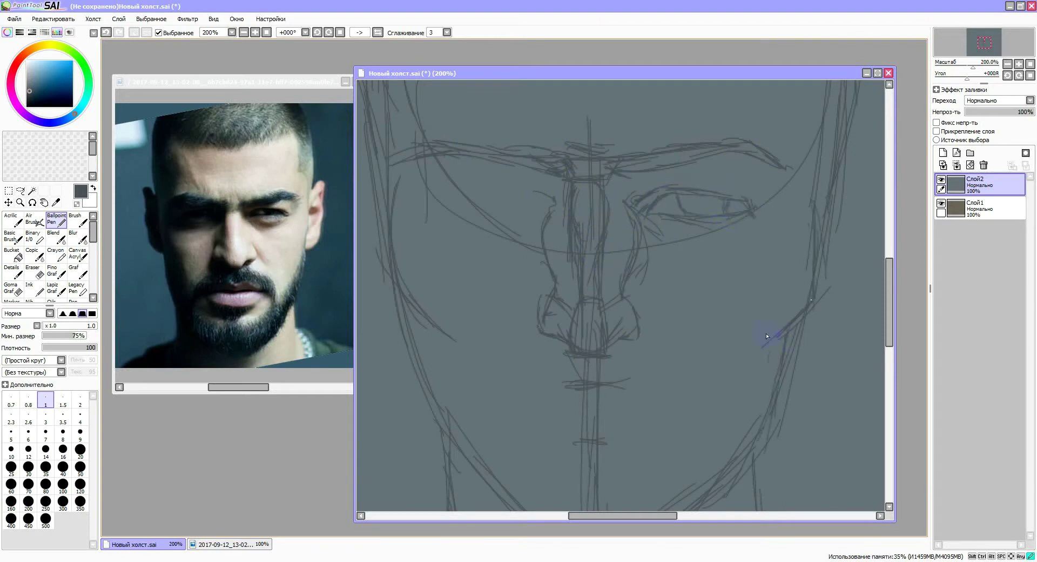
pyautogui.moveTo(702, 236); pyautogui.dragTo(675, 252)
pyautogui.moveTo(573, 363); pyautogui.dragTo(610, 365)
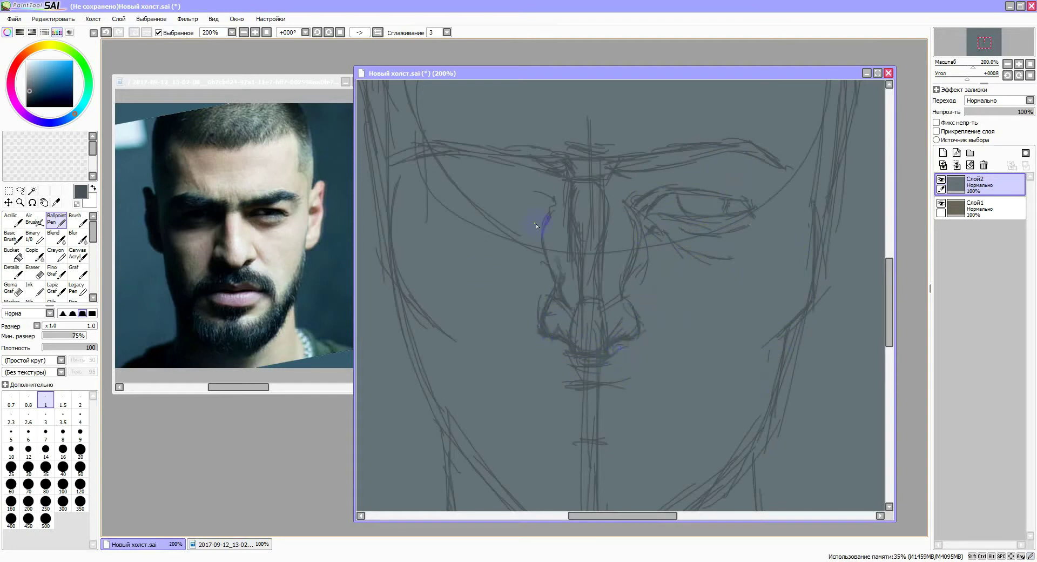
# - Mirror the canvas and draw the other eye's upper and lower lids
pyautogui.press('h')
pyautogui.moveTo(594, 207); pyautogui.dragTo(700, 218)
pyautogui.moveTo(600, 222); pyautogui.dragTo(671, 229)
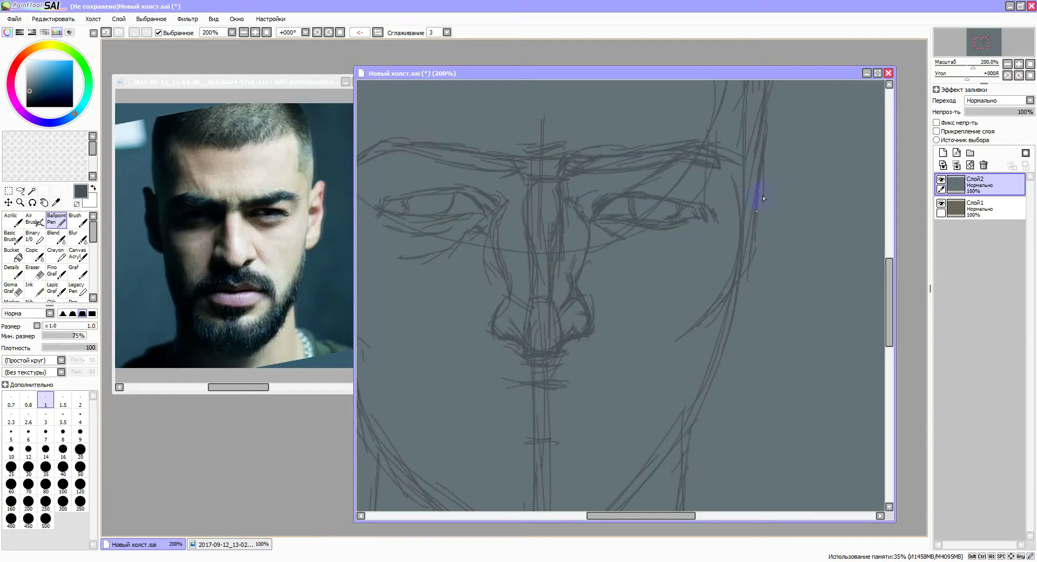
pyautogui.moveTo(735, 373); pyautogui.dragTo(725, 302)
pyautogui.moveTo(644, 256); pyautogui.dragTo(681, 323)
# - Zoom out, unmirror the view, and add short strokes beside the nose
pyautogui.press('b')
pyautogui.click(12, 271)
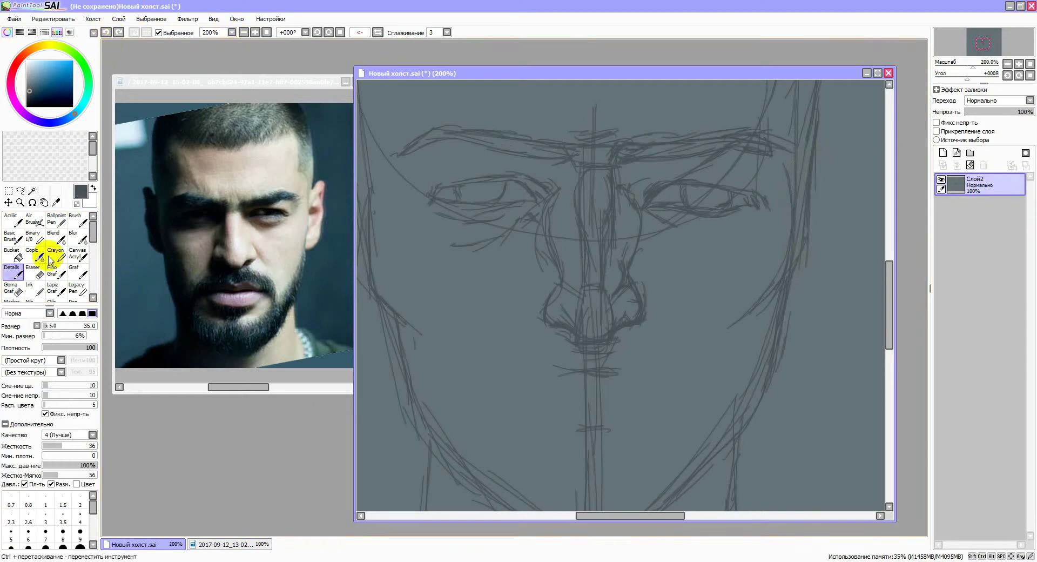
pyautogui.click(340, 32)
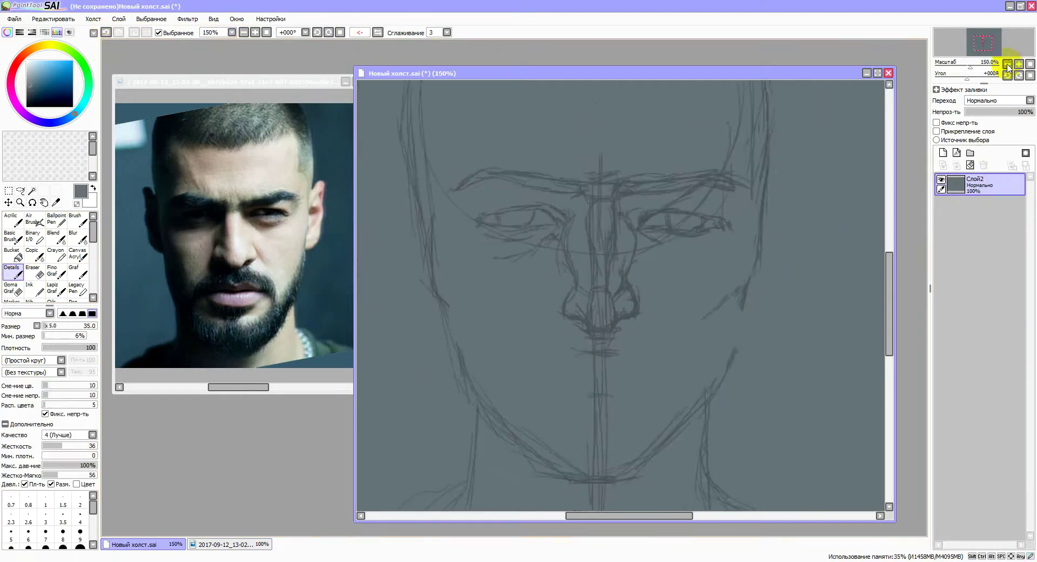
pyautogui.click(359, 32)
pyautogui.press('n')
pyautogui.moveTo(609, 294); pyautogui.dragTo(614, 304)
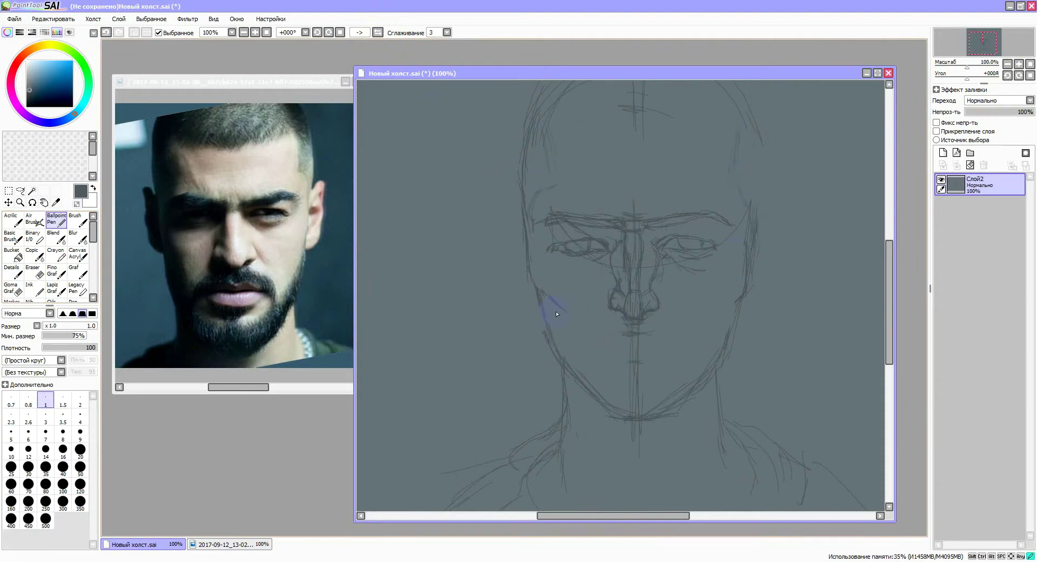
pyautogui.moveTo(665, 204); pyautogui.dragTo(630, 231)
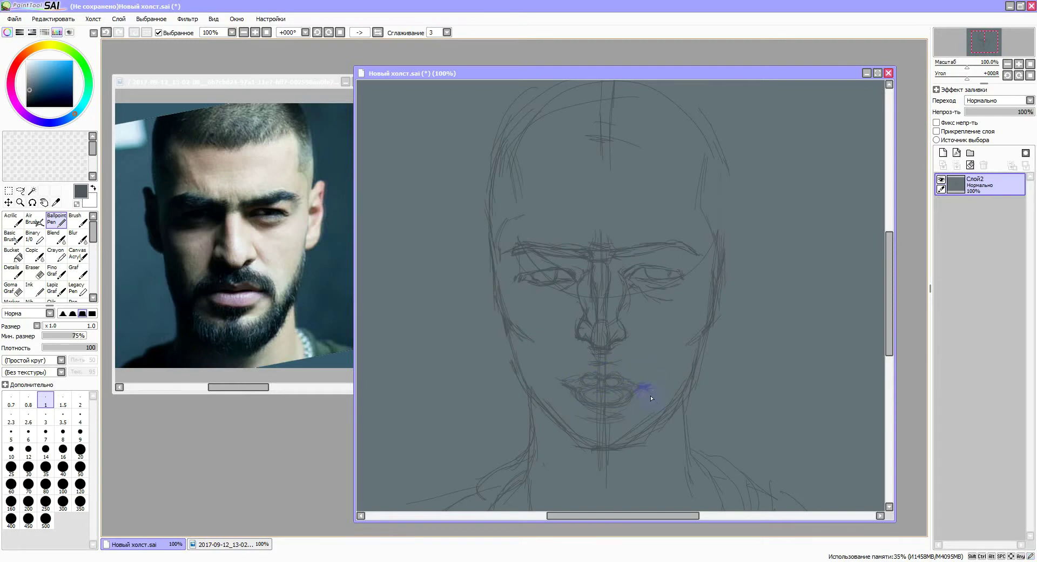
pyautogui.scroll(2, 650, 387)
# - Make a freehand selection around the lips, then discard it
pyautogui.click(20, 190)
pyautogui.moveTo(461, 327); pyautogui.dragTo(680, 369)
pyautogui.click(18, 276)
pyautogui.moveTo(465, 332); pyautogui.dragTo(678, 361)
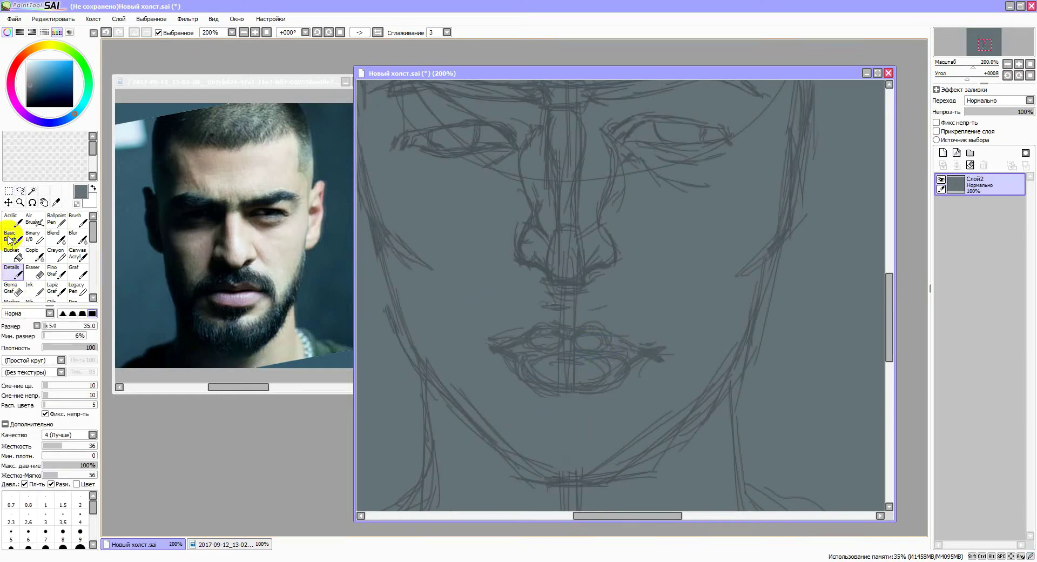
pyautogui.click(56, 219)
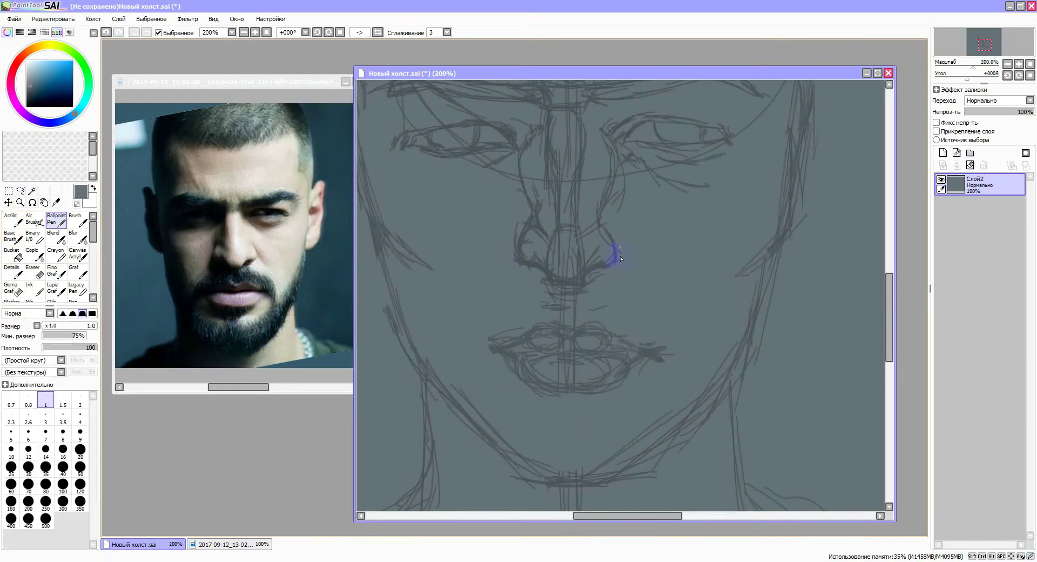
# - Darken the nose base and nostrils and outline the nose bridge and nostril sides
pyautogui.scroll(2, 622, 260)
pyautogui.press('d')
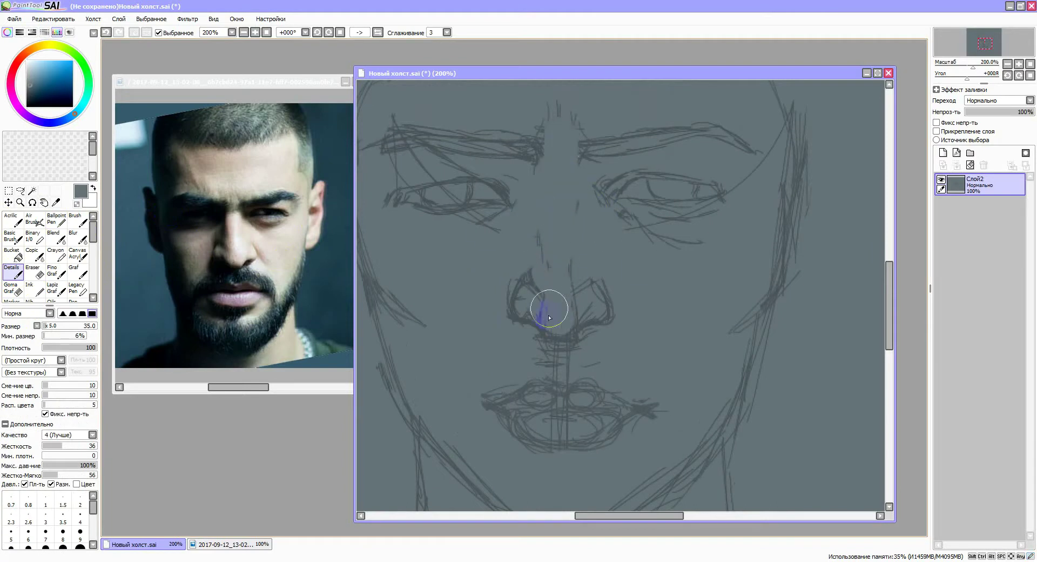
pyautogui.press('n')
pyautogui.moveTo(539, 302); pyautogui.dragTo(538, 327)
pyautogui.moveTo(573, 287); pyautogui.dragTo(540, 305)
pyautogui.moveTo(574, 168); pyautogui.dragTo(578, 264)
pyautogui.moveTo(527, 245); pyautogui.dragTo(530, 282)
pyautogui.moveTo(600, 232); pyautogui.dragTo(590, 279)
pyautogui.moveTo(523, 231); pyautogui.dragTo(519, 259)
pyautogui.moveTo(603, 201); pyautogui.dragTo(594, 224)
# - Hatch shading across the eye socket and mirror the view to check symmetry
pyautogui.moveTo(578, 157)
pyautogui.mouseDown()
pyautogui.moveTo(616, 222)
pyautogui.moveTo(656, 241)
pyautogui.moveTo(649, 183)
pyautogui.mouseUp()
pyautogui.moveTo(662, 149); pyautogui.dragTo(648, 161)
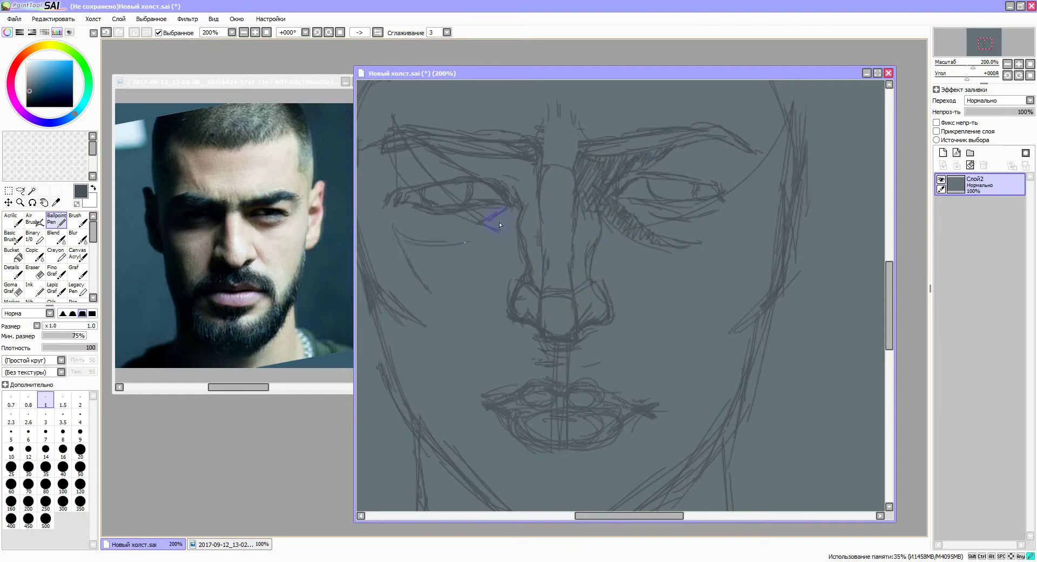
pyautogui.scroll(-3, 490, 321)
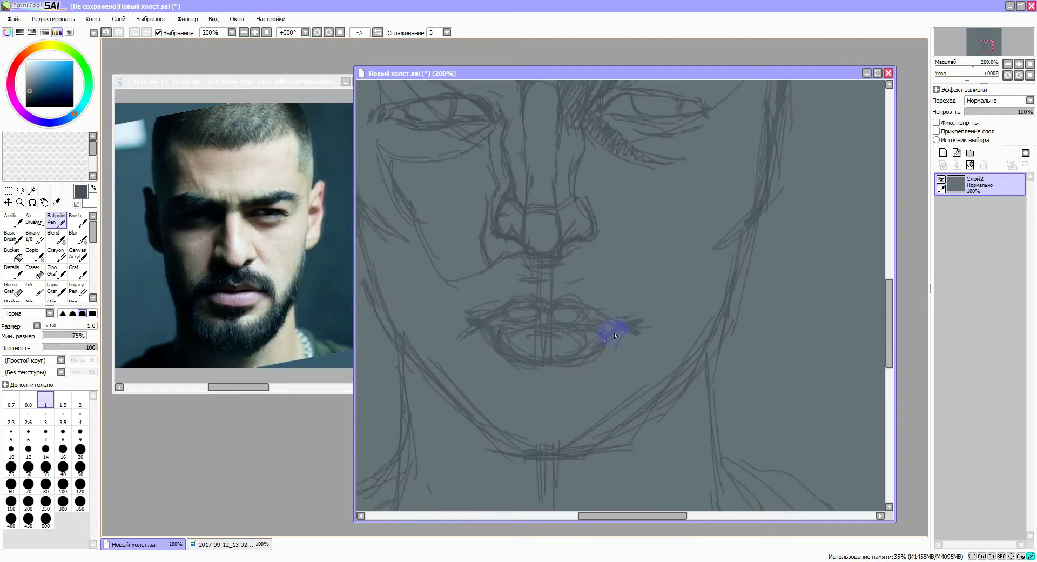
pyautogui.press('h')
pyautogui.scroll(-1, 615, 335)
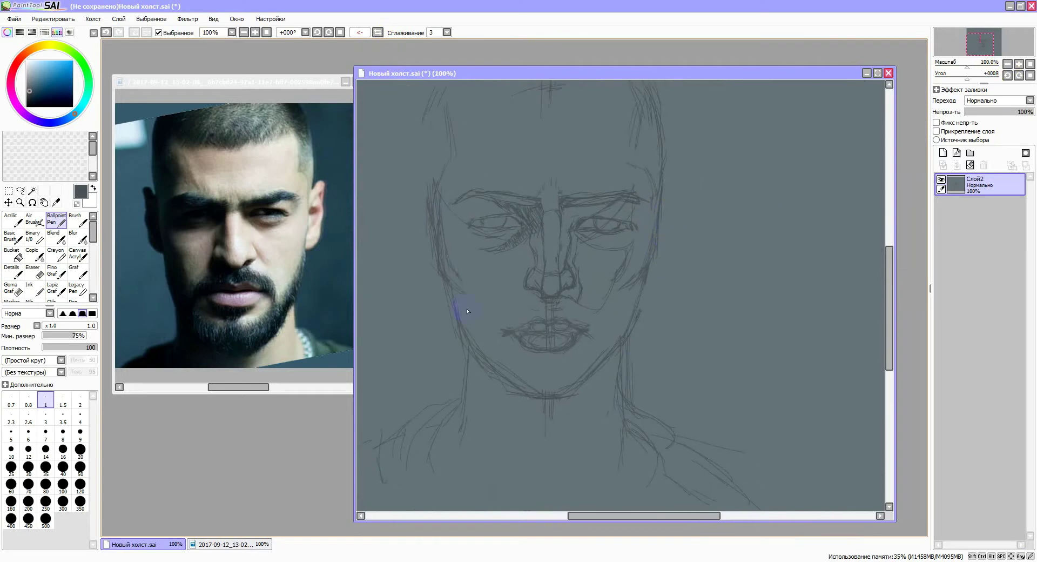
pyautogui.press('h')
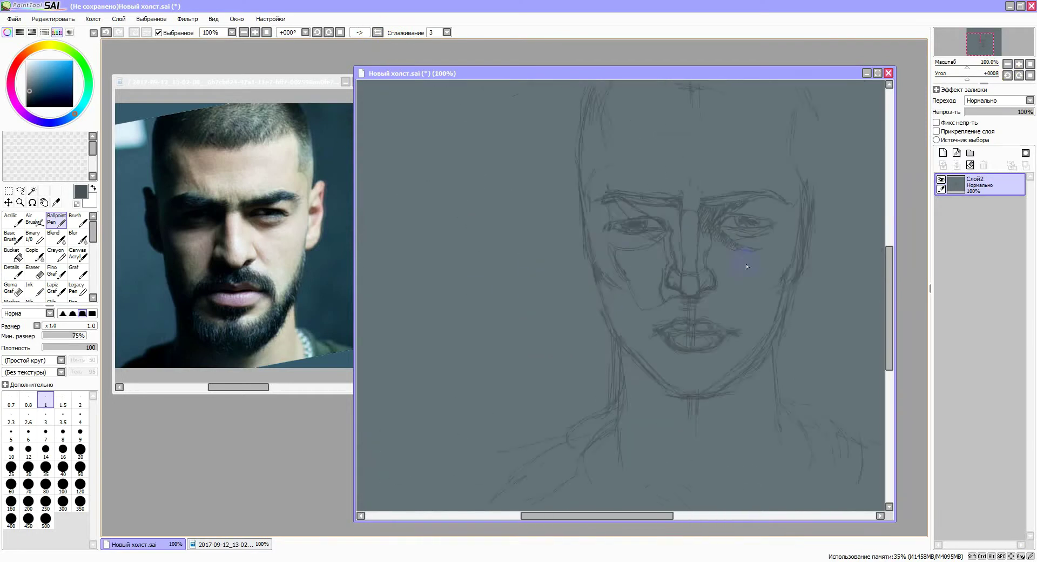
pyautogui.scroll(1, 511, 309)
pyautogui.scroll(1, 625, 134)
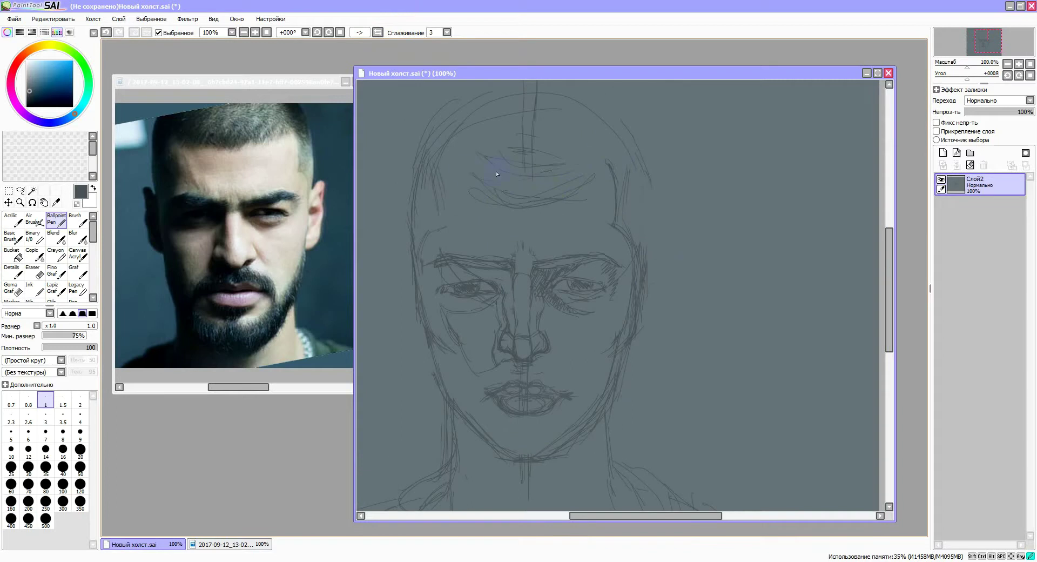
pyautogui.moveTo(427, 266); pyautogui.dragTo(464, 244)
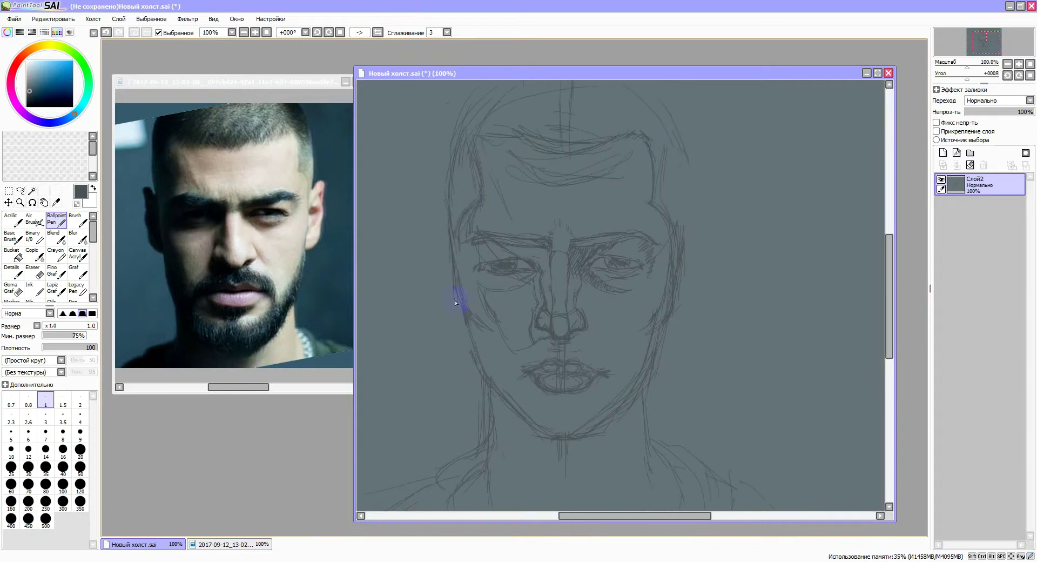
# - Toggle between the detailing brush and pen, then add a new layer for clean line work
pyautogui.click(12, 270)
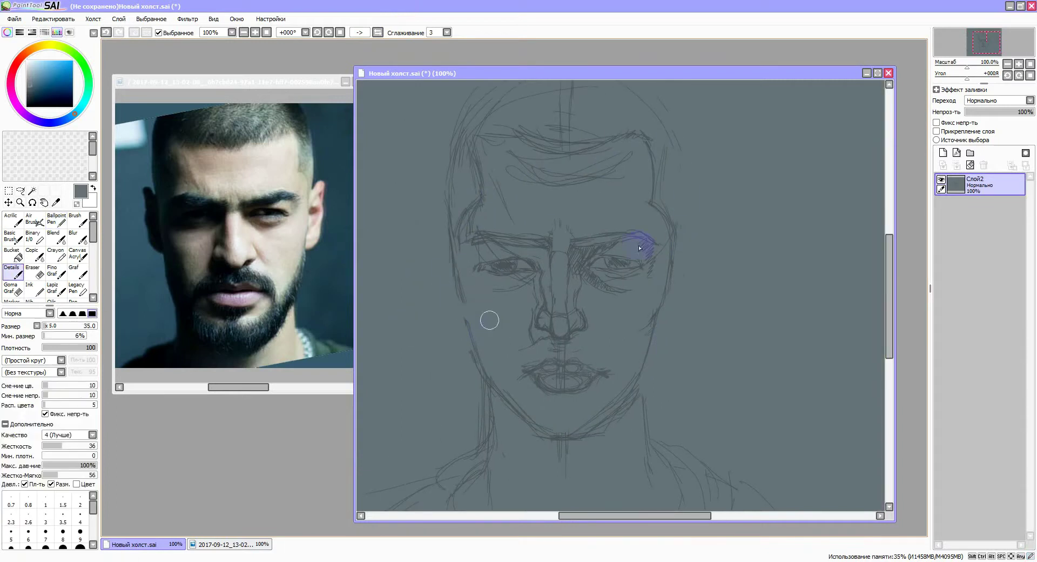
pyautogui.click(57, 218)
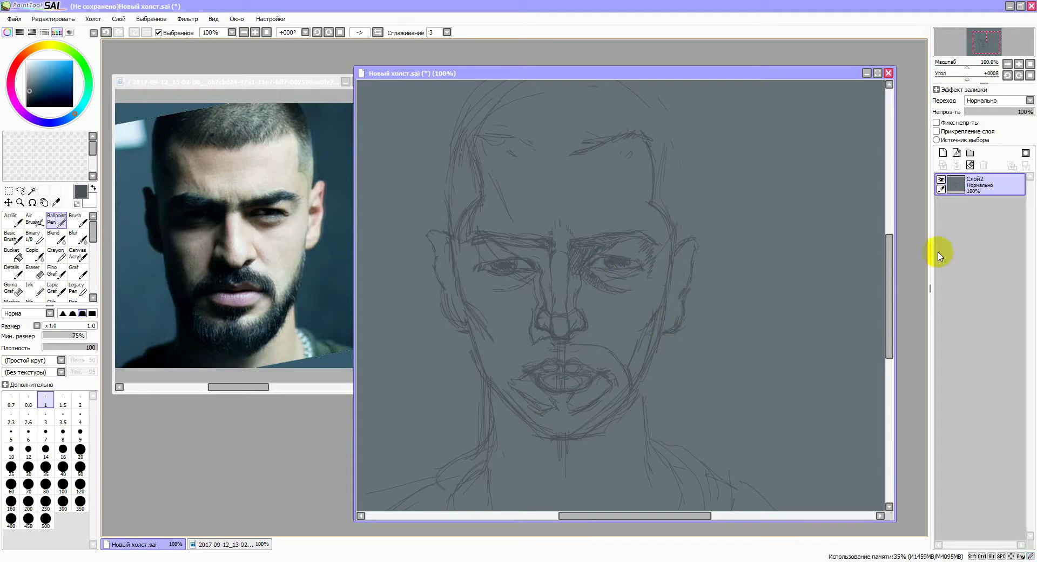
pyautogui.click(942, 152)
# - Ink the upper lip, inner lip line and lower lip in dark lines
pyautogui.scroll(2, 554, 219)
pyautogui.moveTo(477, 396); pyautogui.dragTo(635, 395)
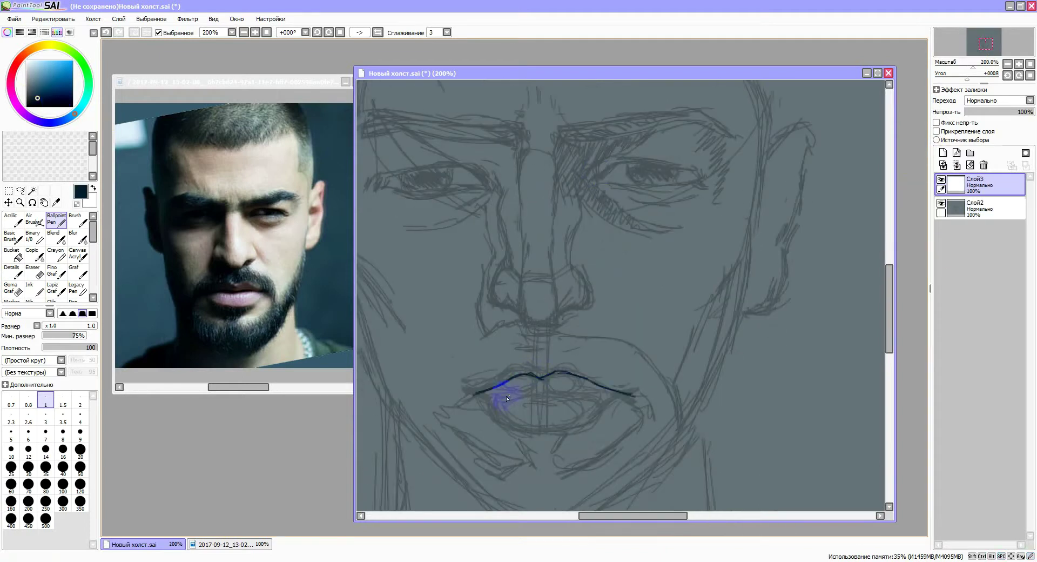
pyautogui.moveTo(506, 396)
pyautogui.mouseDown()
pyautogui.moveTo(632, 396)
pyautogui.moveTo(524, 425)
pyautogui.mouseUp()
pyautogui.moveTo(605, 416); pyautogui.dragTo(503, 408)
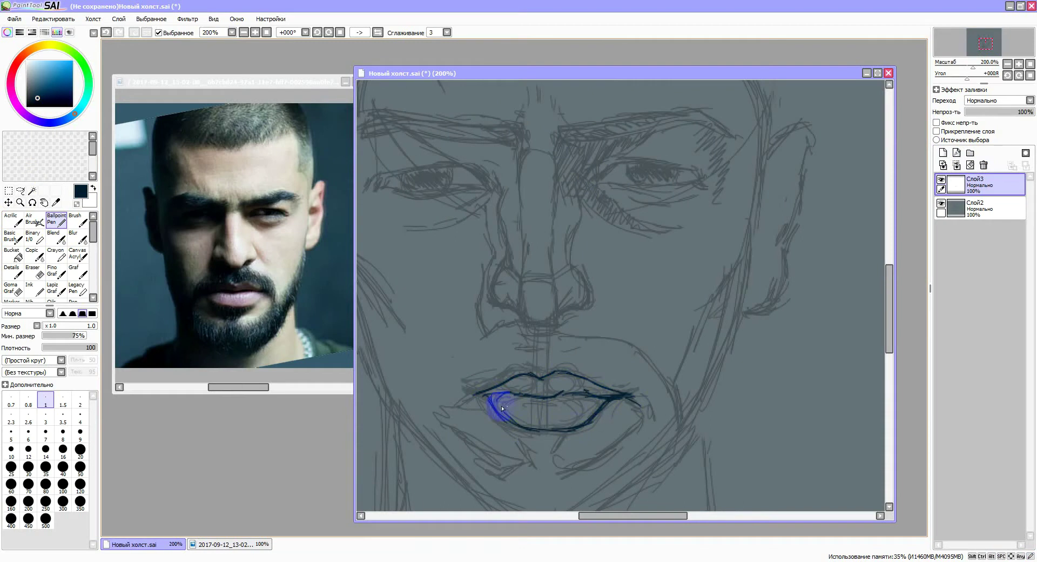
# - Ink the nostril curves, lines above the lip, nostril base and right side of the nose bridge
pyautogui.hotkey('ctrl', 'z')
pyautogui.moveTo(535, 328); pyautogui.dragTo(554, 324)
pyautogui.moveTo(496, 307)
pyautogui.mouseDown()
pyautogui.moveTo(494, 274)
pyautogui.moveTo(559, 321)
pyautogui.mouseUp()
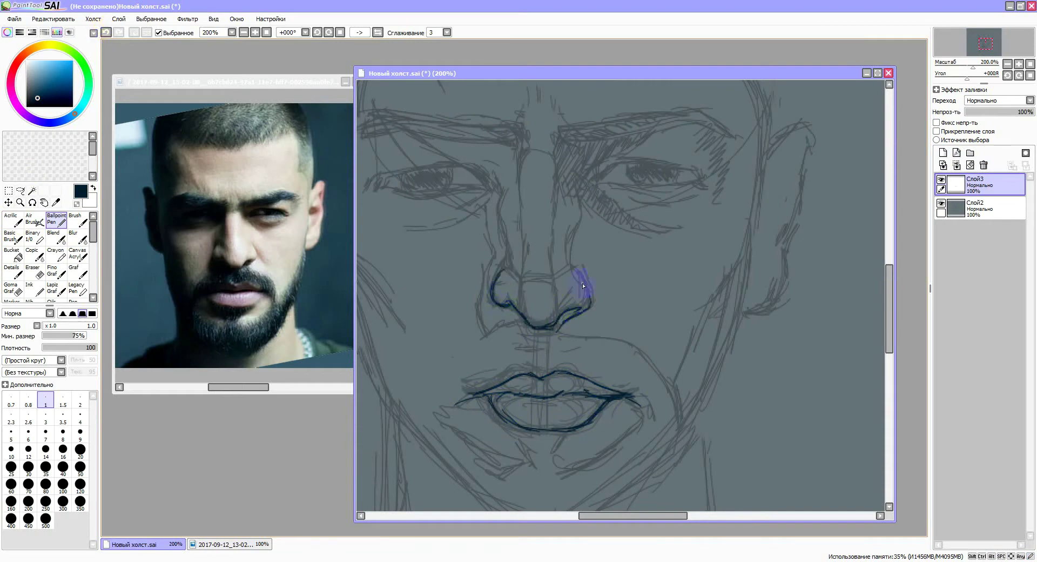
pyautogui.moveTo(532, 336)
pyautogui.mouseDown()
pyautogui.moveTo(540, 371)
pyautogui.moveTo(548, 336)
pyautogui.mouseUp()
pyautogui.press('e')
pyautogui.press('e')
pyautogui.moveTo(506, 311); pyautogui.dragTo(553, 340)
pyautogui.moveTo(523, 284); pyautogui.dragTo(505, 340)
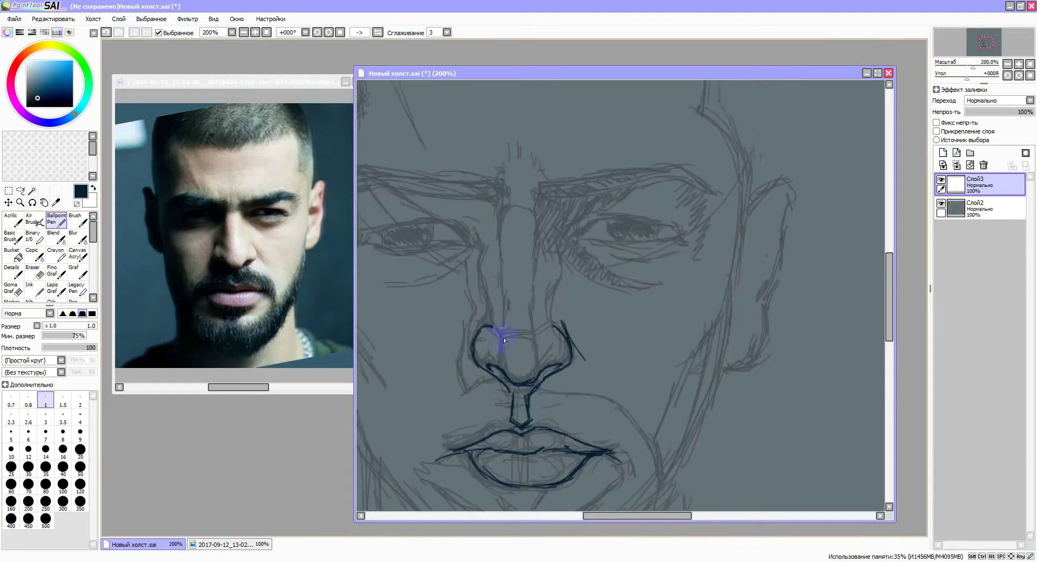
pyautogui.moveTo(537, 212); pyautogui.dragTo(540, 253)
# - Hatch near the brow and ink one eye's upper and lower lids and iris
pyautogui.click(319, 218)
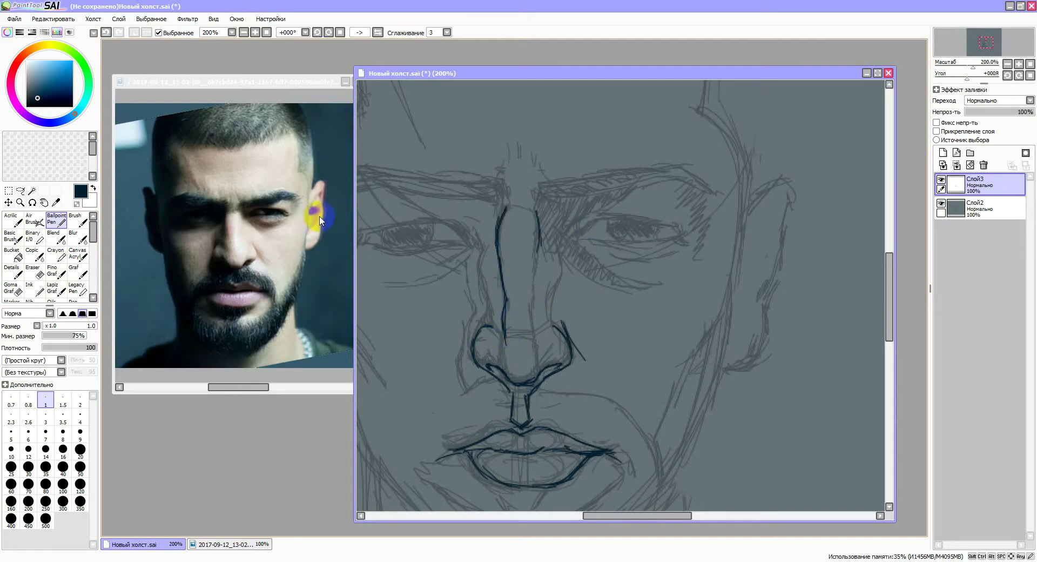
pyautogui.scroll(3, 319, 219)
pyautogui.click(634, 74)
pyautogui.moveTo(543, 201)
pyautogui.mouseDown()
pyautogui.moveTo(681, 165)
pyautogui.moveTo(726, 197)
pyautogui.moveTo(625, 192)
pyautogui.moveTo(675, 177)
pyautogui.mouseUp()
pyautogui.moveTo(577, 228); pyautogui.dragTo(677, 233)
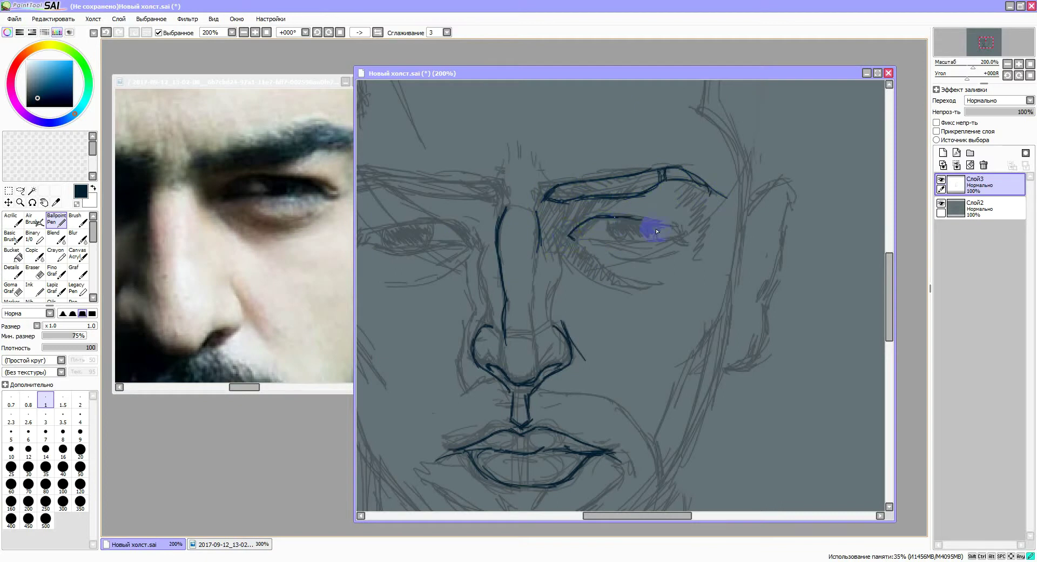
pyautogui.moveTo(582, 241); pyautogui.dragTo(684, 243)
pyautogui.moveTo(573, 233)
pyautogui.mouseDown()
pyautogui.moveTo(618, 227)
pyautogui.moveTo(598, 225)
pyautogui.moveTo(652, 233)
pyautogui.mouseUp()
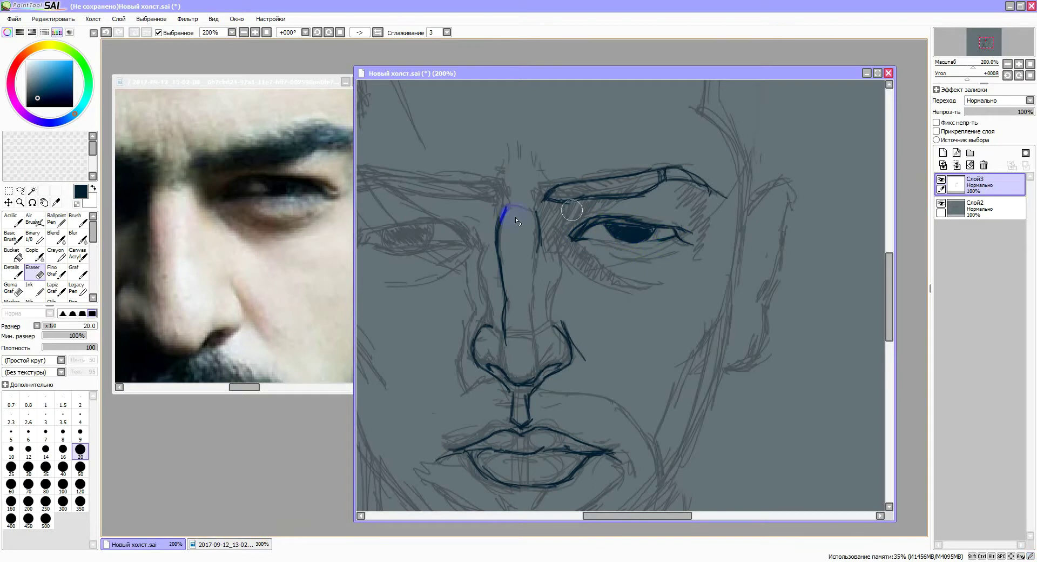
pyautogui.moveTo(551, 234)
pyautogui.mouseDown()
pyautogui.moveTo(633, 244)
pyautogui.moveTo(664, 231)
pyautogui.moveTo(576, 236)
pyautogui.moveTo(646, 223)
pyautogui.moveTo(669, 231)
pyautogui.moveTo(572, 193)
pyautogui.moveTo(641, 190)
pyautogui.moveTo(683, 169)
pyautogui.moveTo(736, 194)
pyautogui.mouseUp()
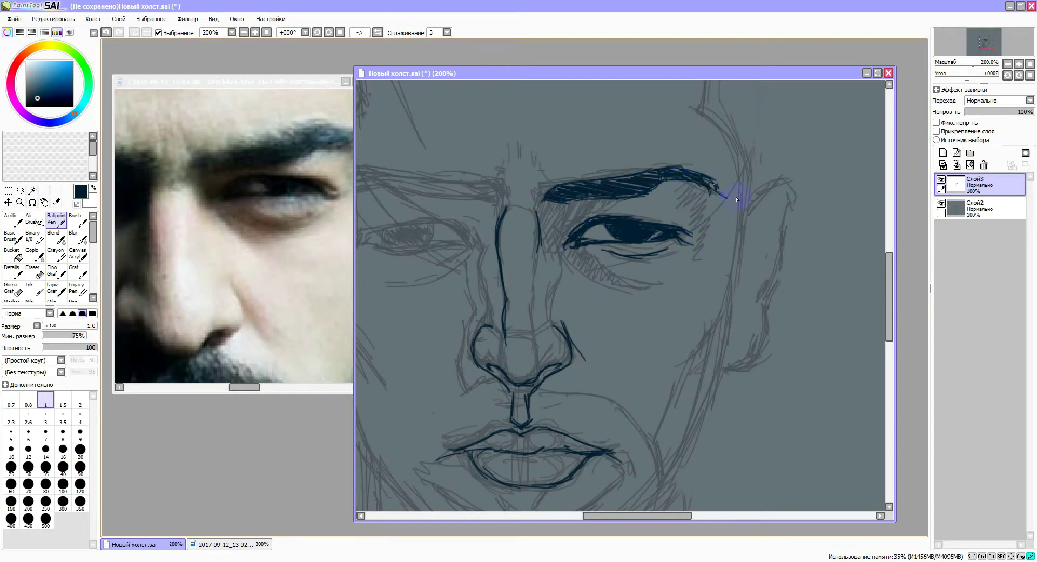
# - Mirror the canvas and lengthen the right eye's upper lid line
pyautogui.scroll(-3, 562, 352)
pyautogui.scroll(3, 563, 351)
pyautogui.moveTo(542, 318); pyautogui.dragTo(540, 298)
pyautogui.click(360, 32)
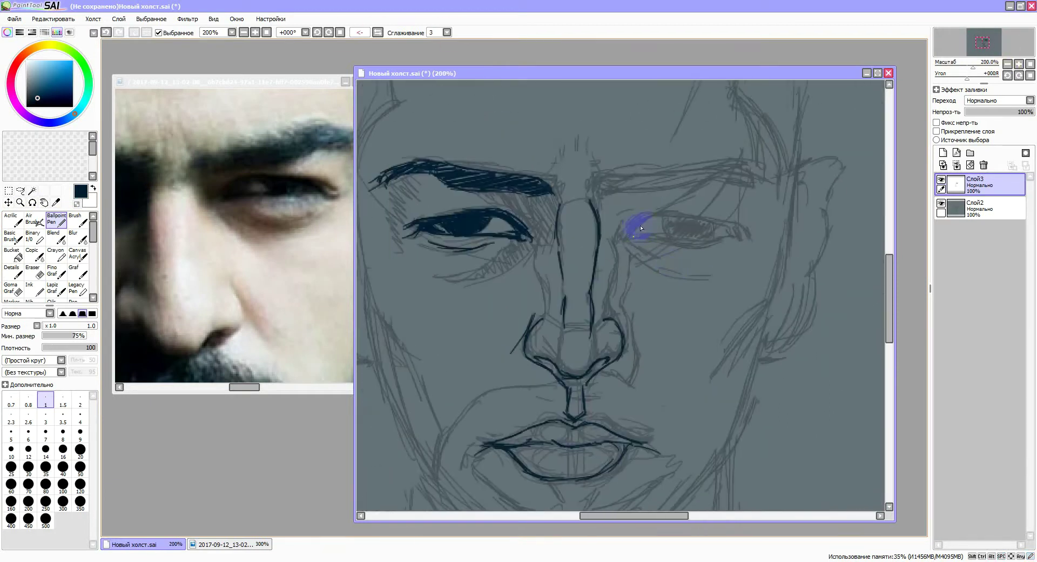
pyautogui.moveTo(682, 229); pyautogui.dragTo(736, 224)
pyautogui.moveTo(646, 238); pyautogui.dragTo(741, 232)
# - Erase part of the left eyebrow, re-ink it, and go over both eyes
pyautogui.press('e')
pyautogui.moveTo(511, 183)
pyautogui.mouseDown()
pyautogui.moveTo(523, 199)
pyautogui.moveTo(535, 191)
pyautogui.mouseUp()
pyautogui.press('n')
pyautogui.click(38, 273)
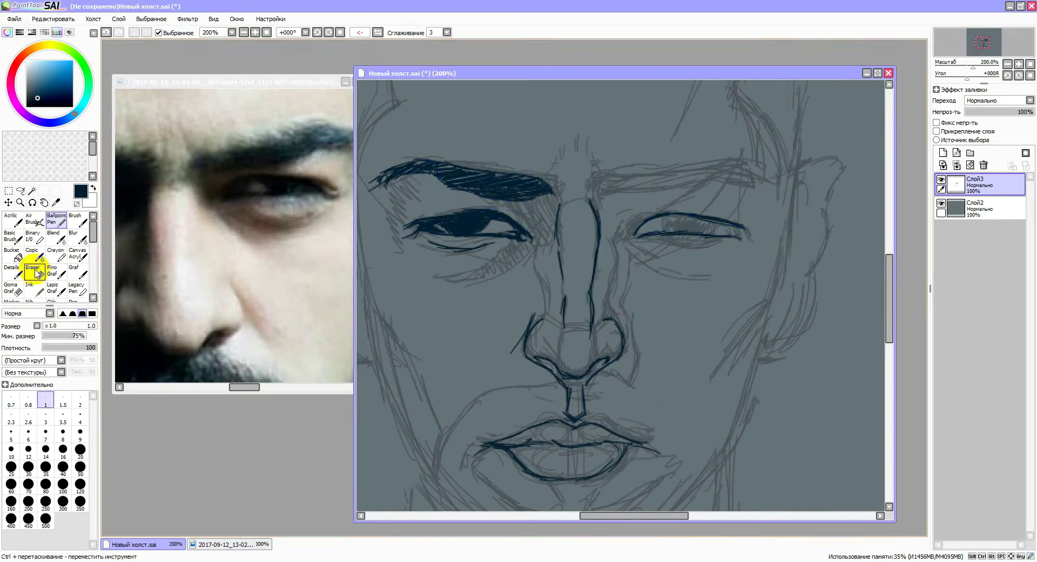
pyautogui.moveTo(471, 173); pyautogui.dragTo(493, 162)
pyautogui.moveTo(444, 222); pyautogui.dragTo(526, 237)
pyautogui.moveTo(741, 227); pyautogui.dragTo(720, 232)
# - Draw and darken the right eyebrow and ink the right eye's corner, iris and lower lid
pyautogui.moveTo(591, 209)
pyautogui.mouseDown()
pyautogui.moveTo(636, 185)
pyautogui.moveTo(746, 171)
pyautogui.mouseUp()
pyautogui.moveTo(594, 186)
pyautogui.mouseDown()
pyautogui.moveTo(729, 173)
pyautogui.moveTo(764, 192)
pyautogui.mouseUp()
pyautogui.moveTo(734, 214)
pyautogui.mouseDown()
pyautogui.moveTo(739, 227)
pyautogui.moveTo(702, 221)
pyautogui.mouseUp()
pyautogui.moveTo(638, 227); pyautogui.dragTo(692, 254)
pyautogui.moveTo(676, 216)
pyautogui.mouseDown()
pyautogui.moveTo(727, 238)
pyautogui.moveTo(659, 222)
pyautogui.moveTo(725, 224)
pyautogui.moveTo(681, 231)
pyautogui.moveTo(729, 225)
pyautogui.mouseUp()
pyautogui.press('e')
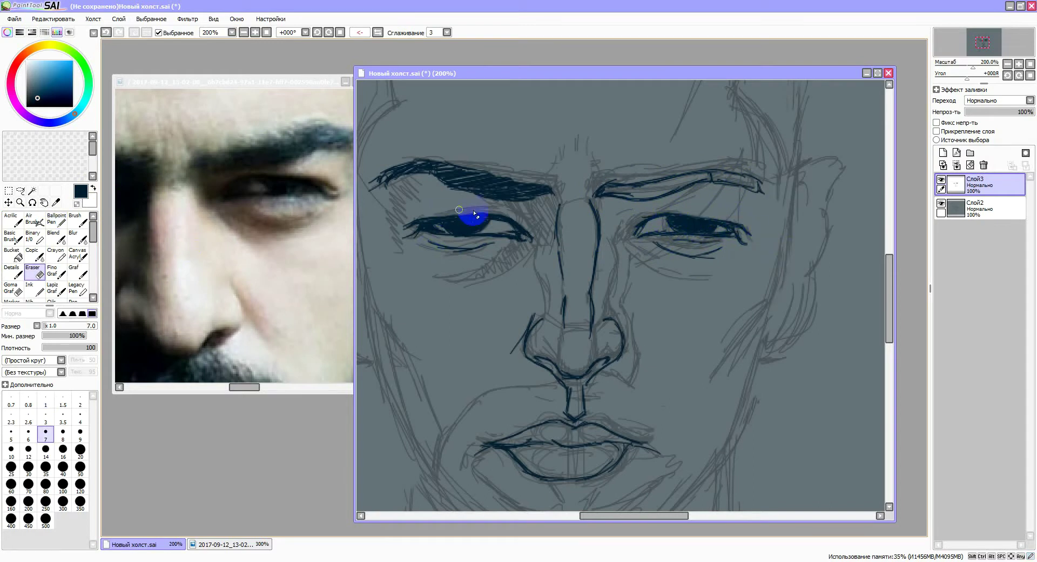
pyautogui.scroll(-3, 475, 215)
pyautogui.scroll(3, 573, 267)
pyautogui.press('n')
pyautogui.moveTo(557, 268); pyautogui.dragTo(697, 252)
# - Reset the view to 150% and ink the left jaw-to-chin and right cheek and temple contours
pyautogui.press('h')
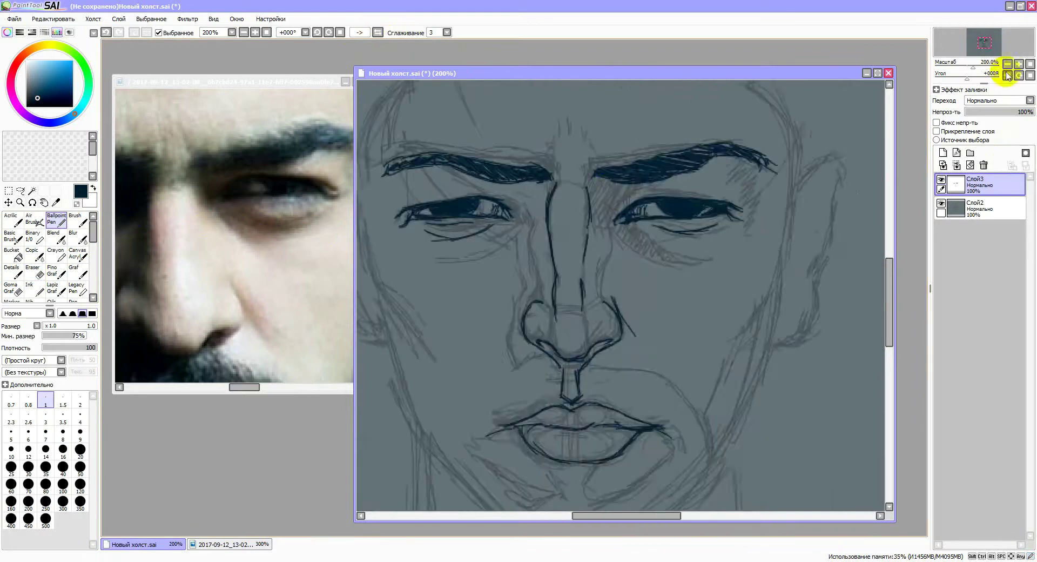
pyautogui.click(1007, 64)
pyautogui.click(231, 81)
pyautogui.scroll(-3, 232, 216)
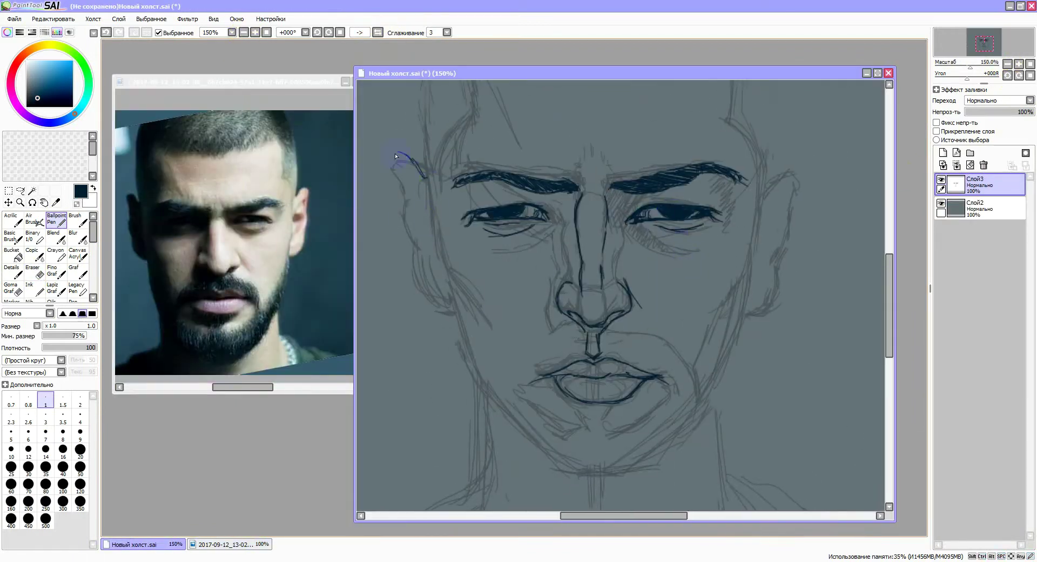
pyautogui.moveTo(429, 172)
pyautogui.mouseDown()
pyautogui.moveTo(451, 289)
pyautogui.moveTo(511, 422)
pyautogui.mouseUp()
pyautogui.moveTo(741, 290); pyautogui.dragTo(727, 342)
pyautogui.moveTo(755, 162); pyautogui.dragTo(728, 293)
pyautogui.moveTo(764, 145)
pyautogui.mouseDown()
pyautogui.moveTo(734, 204)
pyautogui.moveTo(707, 318)
pyautogui.mouseUp()
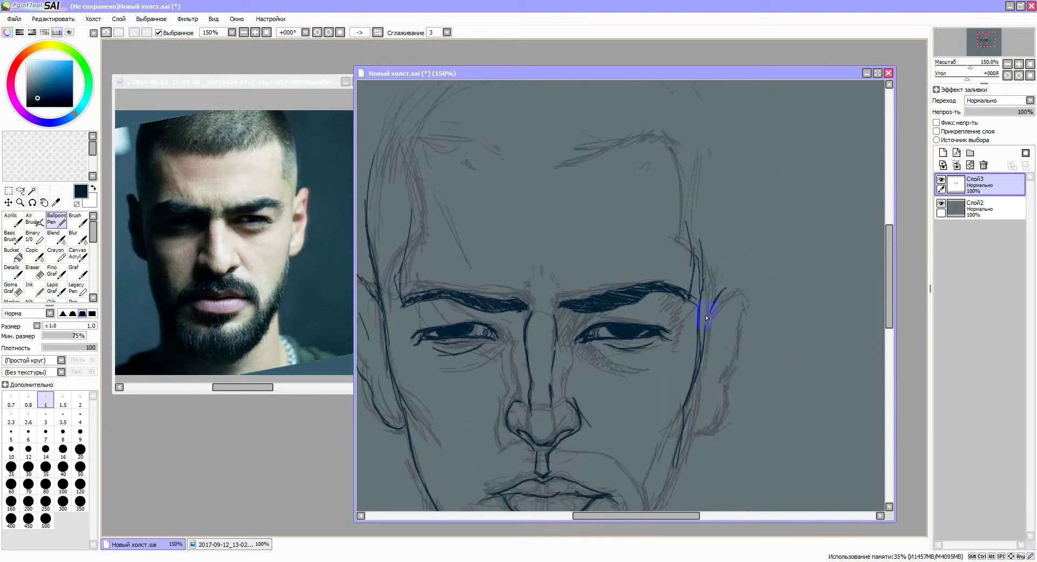
# - Add a short pen stroke under the nose and get the eraser ready
pyautogui.scroll(-5, 707, 318)
pyautogui.scroll(1, 532, 375)
pyautogui.press('e')
pyautogui.press('e')
pyautogui.scroll(2, 591, 272)
pyautogui.moveTo(555, 346); pyautogui.dragTo(574, 330)
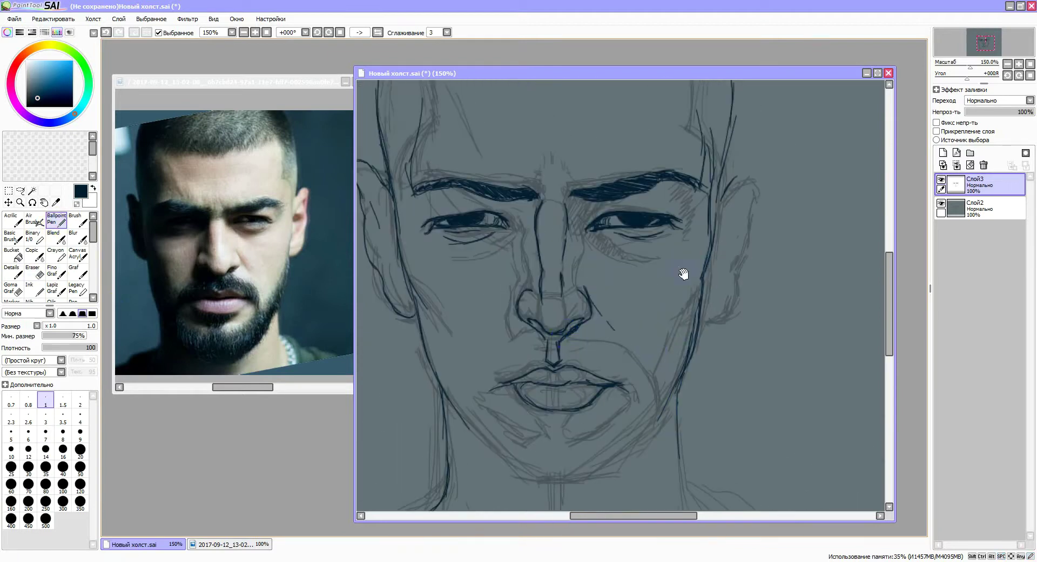
pyautogui.scroll(1, 683, 274)
pyautogui.scroll(1, 672, 243)
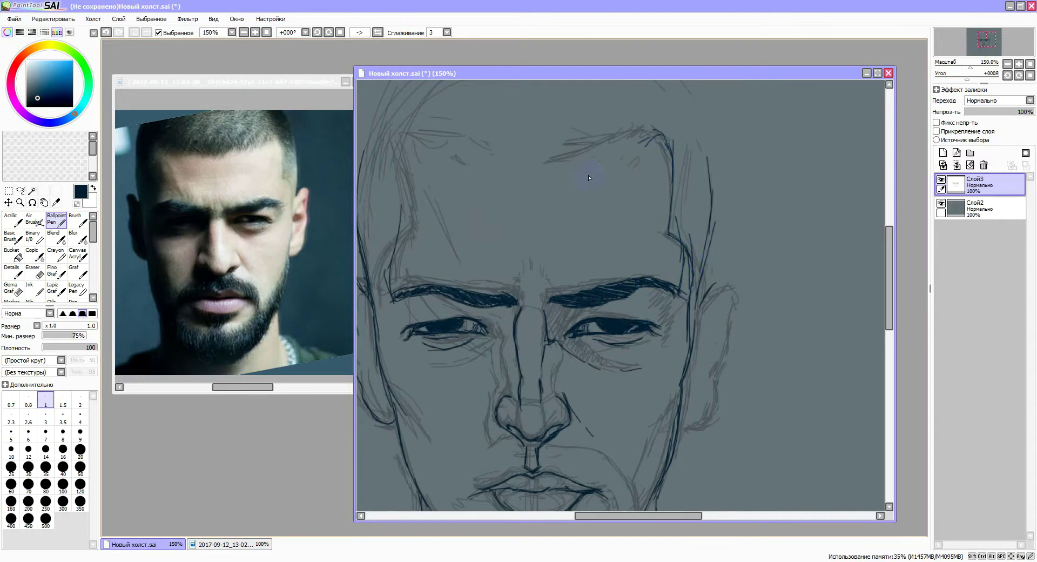
pyautogui.scroll(-2, 648, 243)
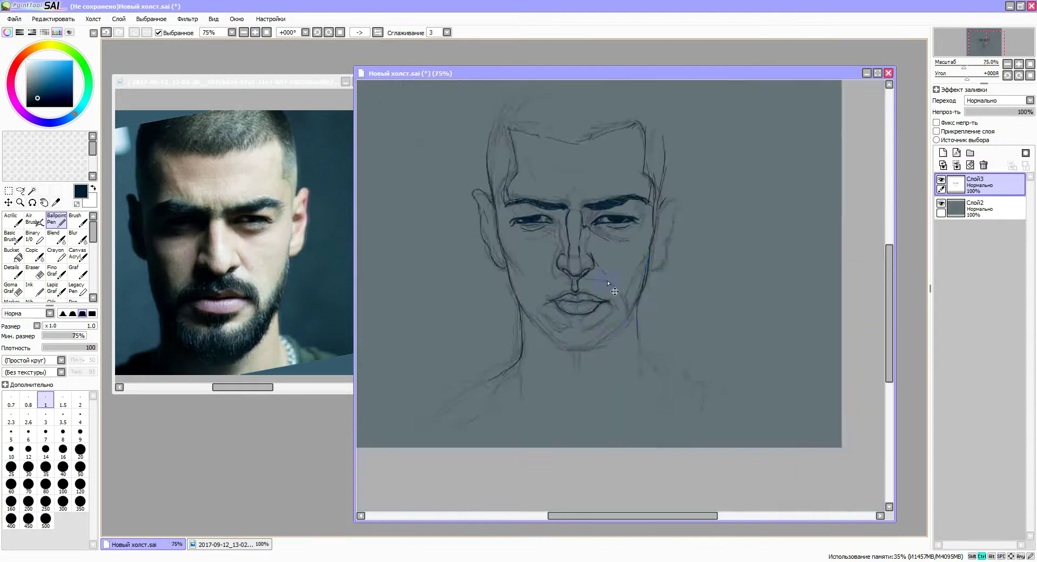
pyautogui.scroll(3, 695, 236)
pyautogui.press('e')
# - Check the lines on white, then ink the front edge of the right ear and the left ear
pyautogui.scroll(-3, 411, 254)
pyautogui.click(941, 204)
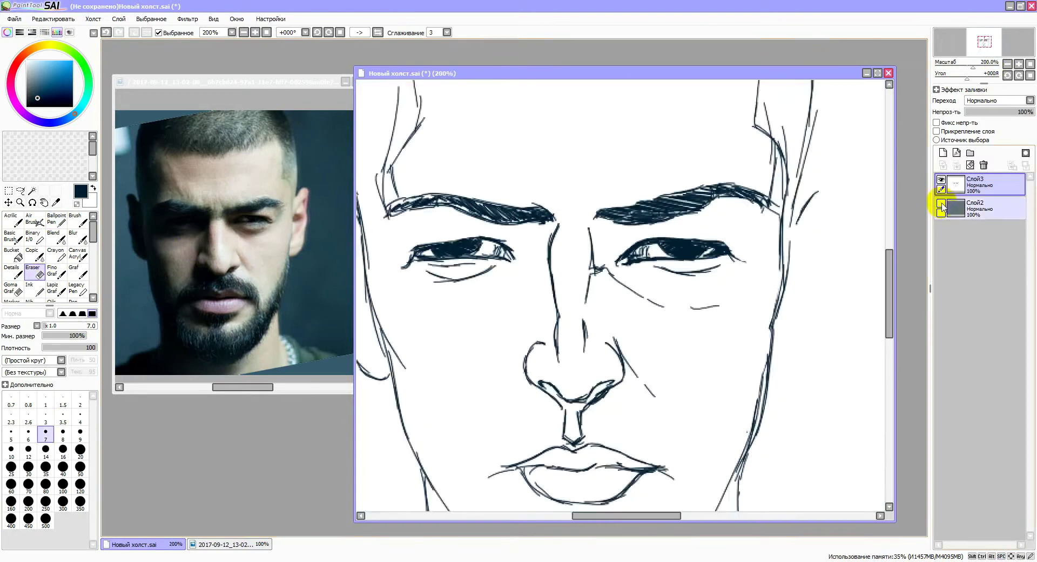
pyautogui.click(942, 204)
pyautogui.scroll(2, 683, 297)
pyautogui.scroll(-1, 699, 308)
pyautogui.press('n')
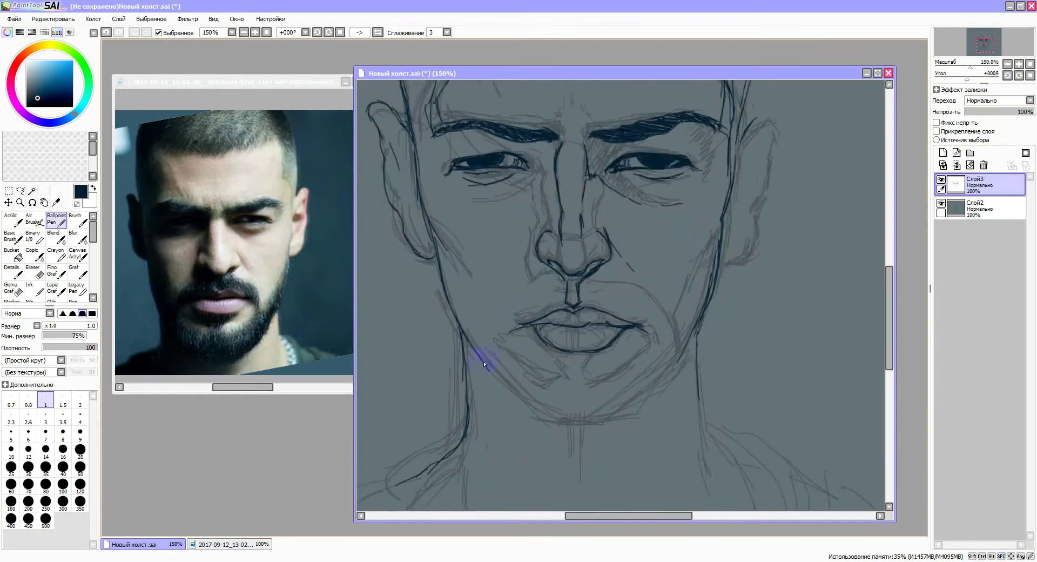
pyautogui.scroll(3, 741, 283)
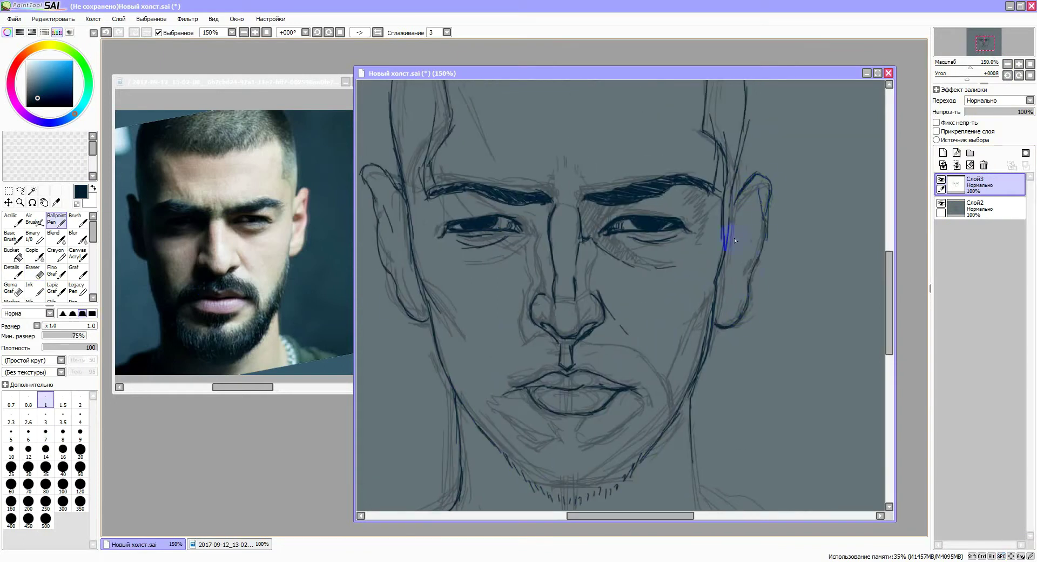
pyautogui.moveTo(763, 193); pyautogui.dragTo(734, 249)
pyautogui.moveTo(402, 213)
pyautogui.mouseDown()
pyautogui.moveTo(453, 240)
pyautogui.moveTo(440, 294)
pyautogui.mouseUp()
# - In mirrored view, erase part of the stroke at the top of the head on Слой3
pyautogui.press('Insert')
pyautogui.scroll(5, 643, 158)
pyautogui.scroll(3, 644, 159)
pyautogui.scroll(1, 643, 159)
pyautogui.press('e')
pyautogui.moveTo(561, 120); pyautogui.dragTo(565, 164)
pyautogui.click(978, 208)
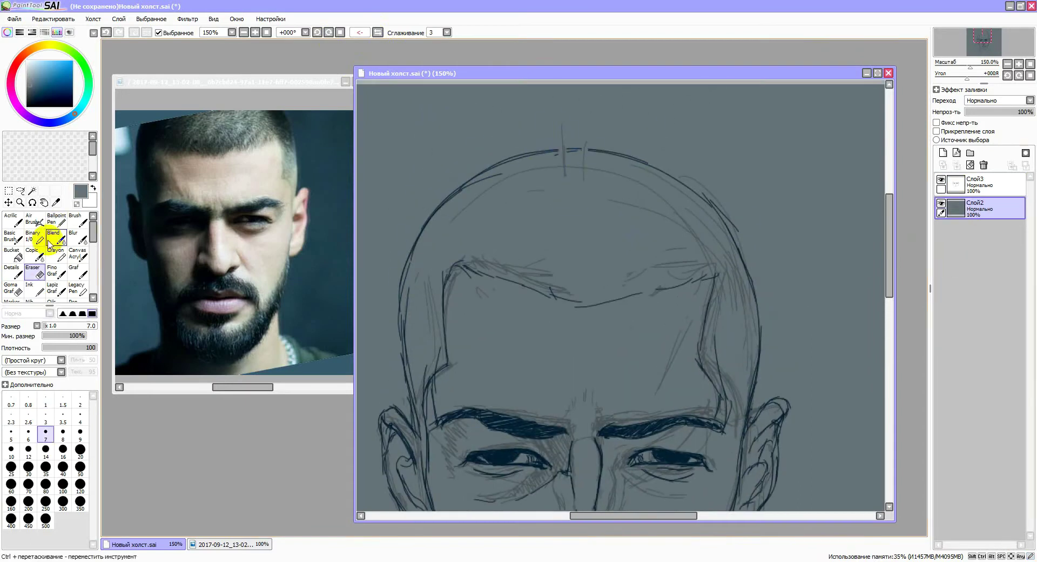
pyautogui.click(56, 219)
pyautogui.click(949, 184)
pyautogui.press('-')
pyautogui.press('-')
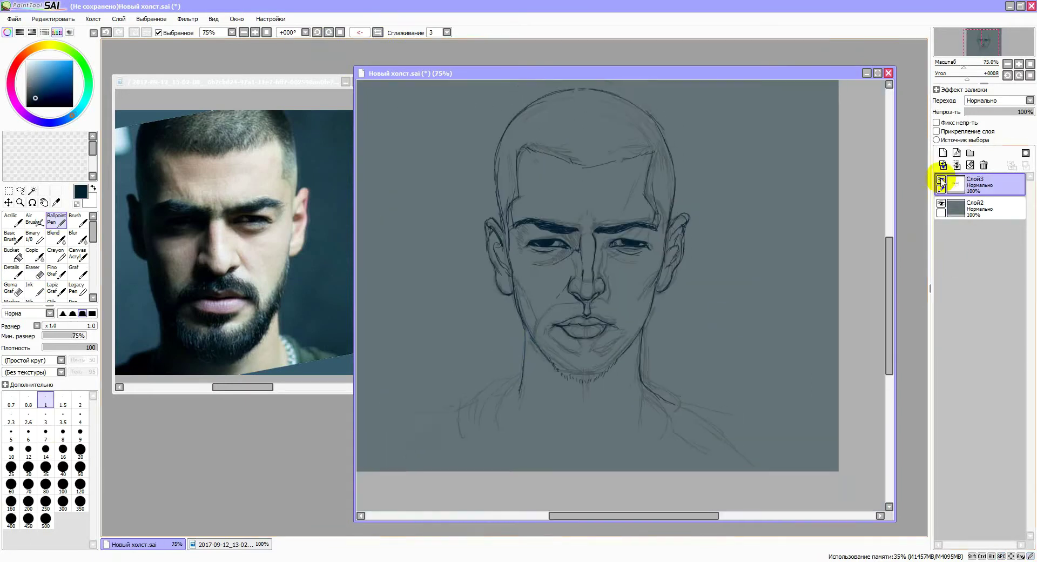
# - Un-mirror at 100%, erase stray marks near the ears, and add new layer Слой4
pyautogui.press('Insert')
pyautogui.press('+')
pyautogui.press('e')
pyautogui.moveTo(652, 285); pyautogui.dragTo(661, 281)
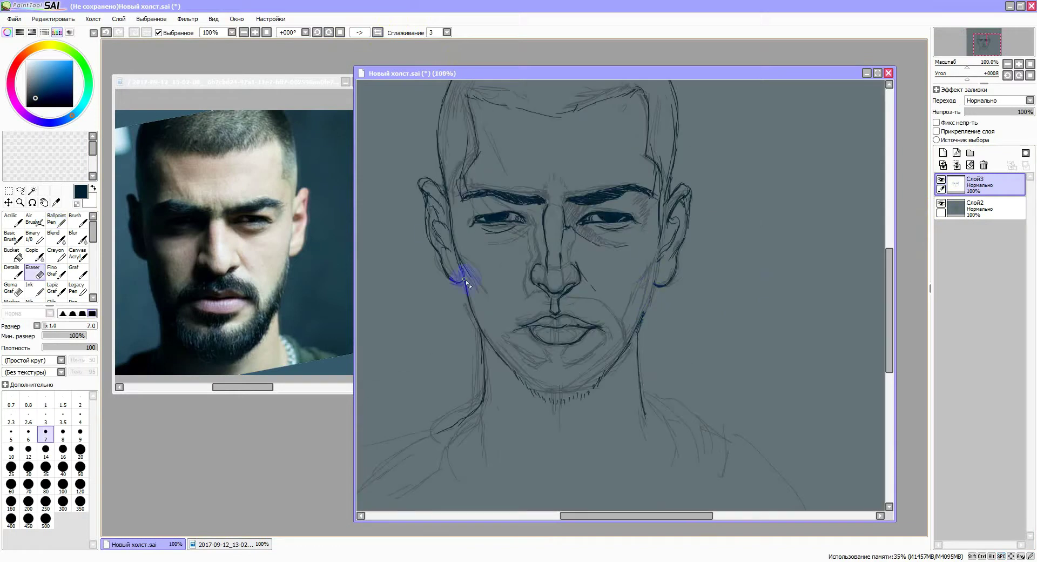
pyautogui.press('n')
pyautogui.moveTo(467, 284); pyautogui.dragTo(491, 351)
pyautogui.moveTo(730, 202); pyautogui.dragTo(714, 247)
pyautogui.hotkey('ctrl', 'shift', 'n')
# - Move Слой4 beneath the line layer and lay a first pale beige stroke down the nose
pyautogui.click(598, 248)
pyautogui.moveTo(1012, 187); pyautogui.dragTo(1011, 213)
pyautogui.click(44, 45)
pyautogui.click(37, 64)
pyautogui.moveTo(37, 65); pyautogui.dragTo(33, 69)
pyautogui.press('b')
pyautogui.click(760, 170)
pyautogui.moveTo(541, 249); pyautogui.dragTo(536, 294)
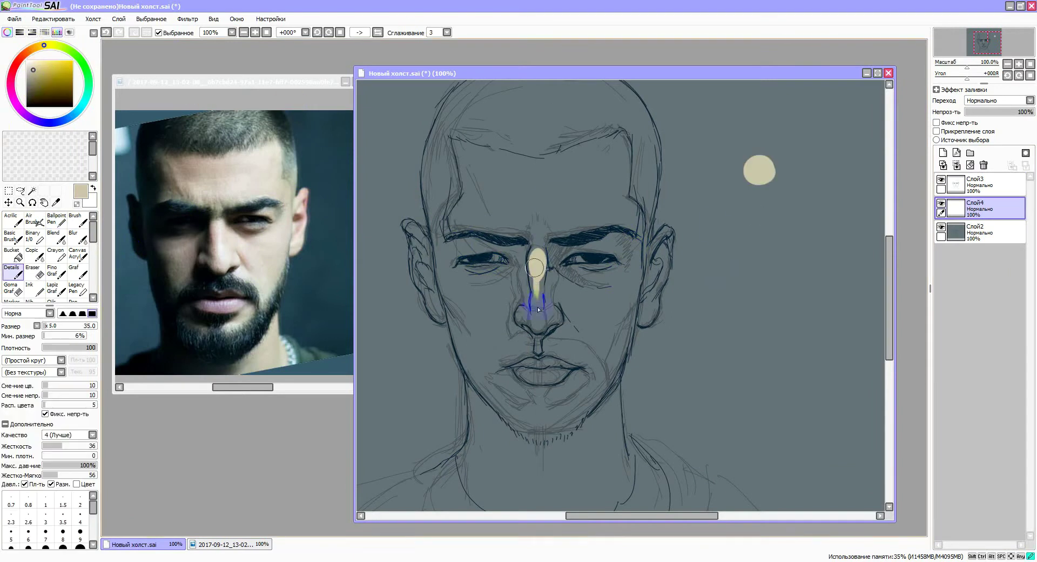
# - Spread beige over the nose, brows, forehead, around both eyes and the right temple
pyautogui.press('b')
pyautogui.moveTo(538, 254)
pyautogui.mouseDown()
pyautogui.moveTo(540, 208)
pyautogui.moveTo(505, 216)
pyautogui.moveTo(589, 195)
pyautogui.mouseUp()
pyautogui.moveTo(601, 147)
pyautogui.mouseDown()
pyautogui.moveTo(562, 179)
pyautogui.moveTo(557, 162)
pyautogui.moveTo(619, 138)
pyautogui.mouseUp()
pyautogui.click(60, 273)
pyautogui.moveTo(540, 298); pyautogui.dragTo(540, 331)
pyautogui.moveTo(535, 259); pyautogui.dragTo(518, 233)
pyautogui.moveTo(589, 244); pyautogui.dragTo(616, 238)
pyautogui.moveTo(584, 276)
pyautogui.mouseDown()
pyautogui.moveTo(630, 249)
pyautogui.moveTo(632, 211)
pyautogui.moveTo(562, 227)
pyautogui.mouseUp()
pyautogui.moveTo(632, 178); pyautogui.dragTo(600, 216)
pyautogui.moveTo(551, 268)
pyautogui.mouseDown()
pyautogui.moveTo(606, 333)
pyautogui.moveTo(574, 345)
pyautogui.mouseUp()
# - Paint grey-blue around the right eye, over the left cheek, temple and ear area
pyautogui.moveTo(490, 317); pyautogui.dragTo(493, 327)
pyautogui.keyDown('alt'); pyautogui.click(580, 270); pyautogui.keyUp('alt')
pyautogui.moveTo(594, 302); pyautogui.dragTo(607, 297)
pyautogui.moveTo(553, 270)
pyautogui.mouseDown()
pyautogui.moveTo(522, 324)
pyautogui.moveTo(475, 270)
pyautogui.moveTo(489, 324)
pyautogui.mouseUp()
pyautogui.moveTo(440, 237); pyautogui.dragTo(446, 159)
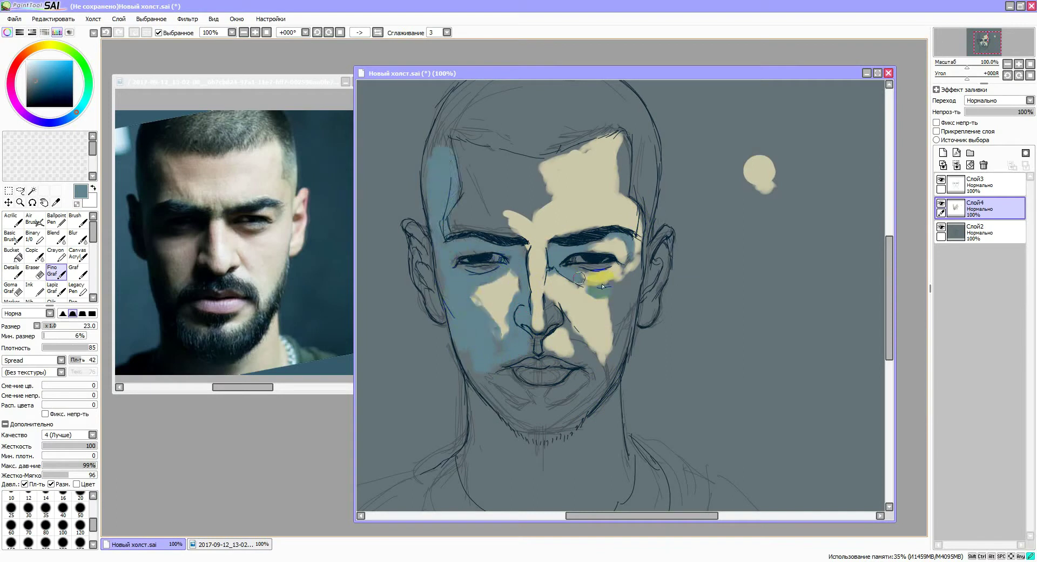
pyautogui.moveTo(435, 300); pyautogui.dragTo(489, 388)
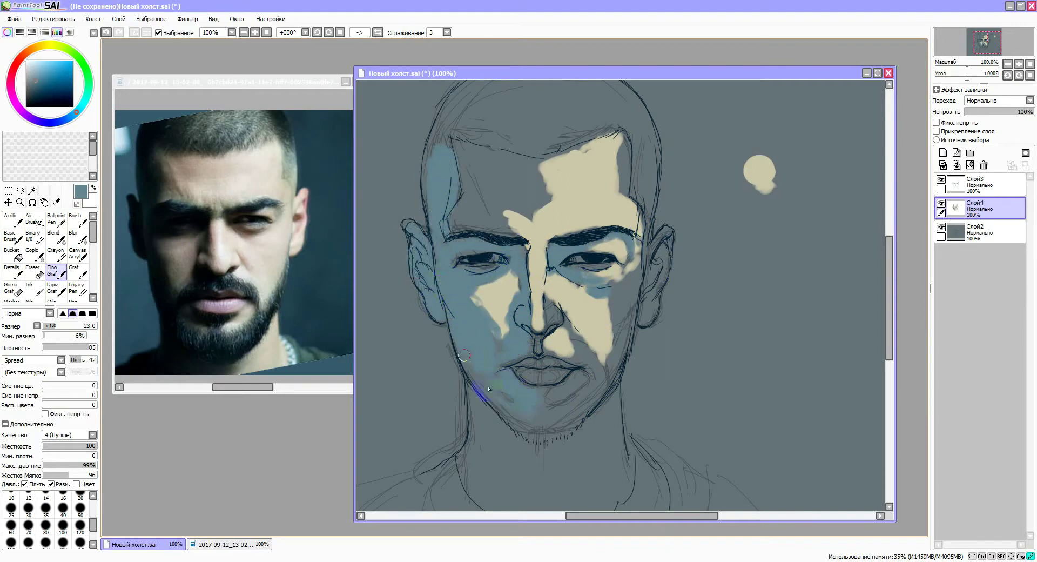
# - Block dark shadow down the left side of the face, jaw, forehead and temple
pyautogui.moveTo(516, 266)
pyautogui.mouseDown()
pyautogui.moveTo(465, 254)
pyautogui.moveTo(427, 195)
pyautogui.mouseUp()
pyautogui.moveTo(441, 243); pyautogui.dragTo(475, 346)
pyautogui.moveTo(440, 300); pyautogui.dragTo(493, 398)
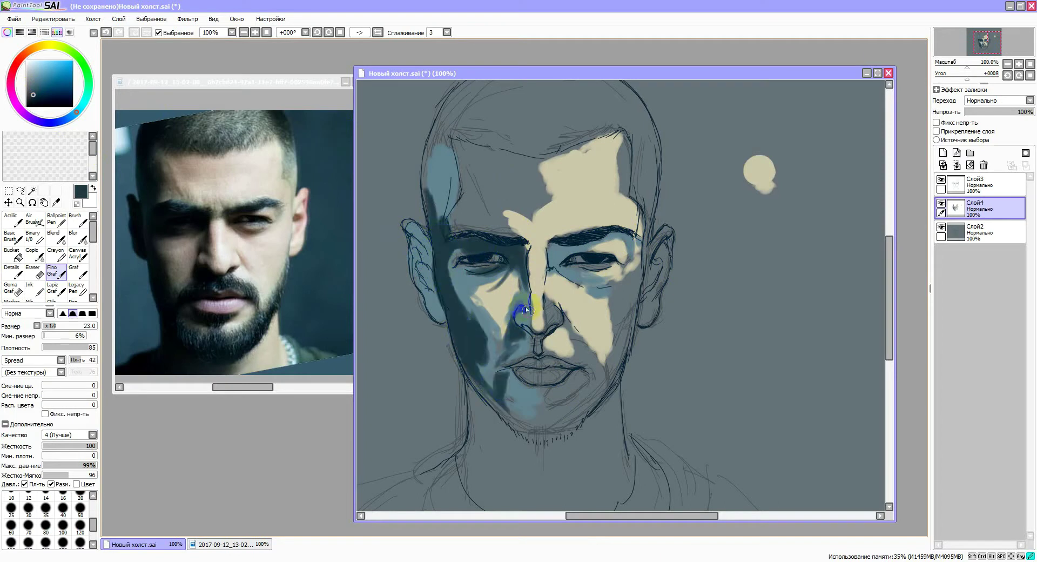
pyautogui.moveTo(511, 315)
pyautogui.mouseDown()
pyautogui.moveTo(451, 297)
pyautogui.moveTo(502, 259)
pyautogui.mouseUp()
pyautogui.moveTo(514, 180); pyautogui.dragTo(535, 256)
pyautogui.moveTo(475, 302)
pyautogui.mouseDown()
pyautogui.moveTo(456, 262)
pyautogui.moveTo(528, 214)
pyautogui.moveTo(507, 196)
pyautogui.moveTo(447, 225)
pyautogui.moveTo(556, 273)
pyautogui.moveTo(537, 331)
pyautogui.moveTo(493, 225)
pyautogui.moveTo(495, 199)
pyautogui.moveTo(479, 292)
pyautogui.mouseUp()
pyautogui.scroll(-5, 680, 260)
pyautogui.scroll(4, 486, 270)
pyautogui.moveTo(559, 223)
pyautogui.mouseDown()
pyautogui.moveTo(547, 232)
pyautogui.moveTo(556, 243)
pyautogui.moveTo(487, 248)
pyautogui.mouseUp()
# - Shade the lips, nose sides and base, mouth corners, chin and jaw
pyautogui.scroll(1, 676, 283)
pyautogui.scroll(-1, 508, 302)
pyautogui.moveTo(502, 302)
pyautogui.mouseDown()
pyautogui.moveTo(511, 313)
pyautogui.moveTo(500, 276)
pyautogui.mouseUp()
pyautogui.moveTo(470, 330); pyautogui.dragTo(478, 341)
pyautogui.moveTo(539, 326)
pyautogui.mouseDown()
pyautogui.moveTo(551, 334)
pyautogui.moveTo(539, 309)
pyautogui.mouseUp()
pyautogui.moveTo(564, 320); pyautogui.dragTo(578, 314)
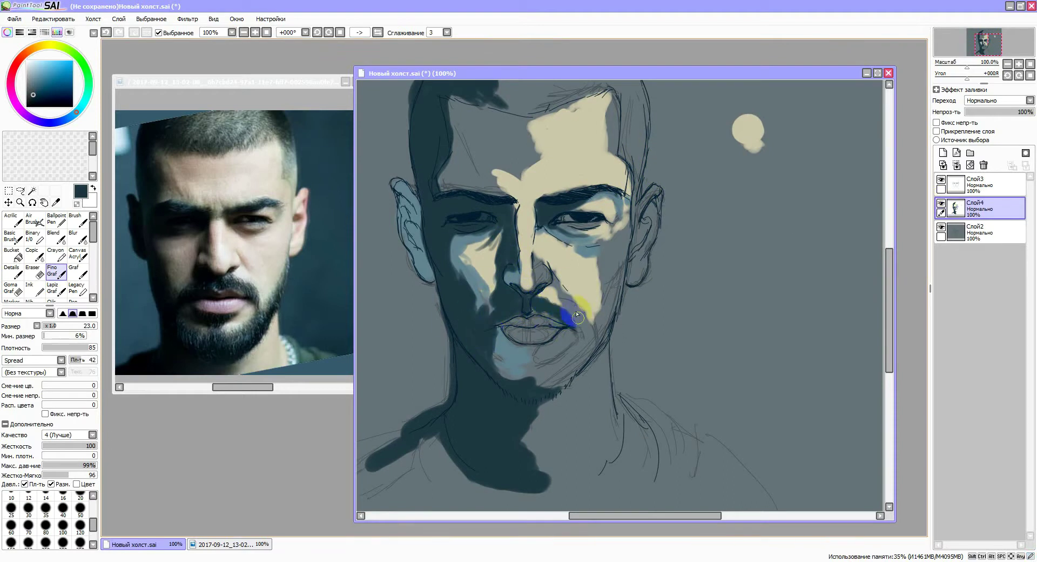
pyautogui.moveTo(531, 377); pyautogui.dragTo(528, 378)
pyautogui.moveTo(473, 324); pyautogui.dragTo(476, 325)
pyautogui.moveTo(530, 349); pyautogui.dragTo(535, 345)
pyautogui.moveTo(486, 323); pyautogui.dragTo(495, 325)
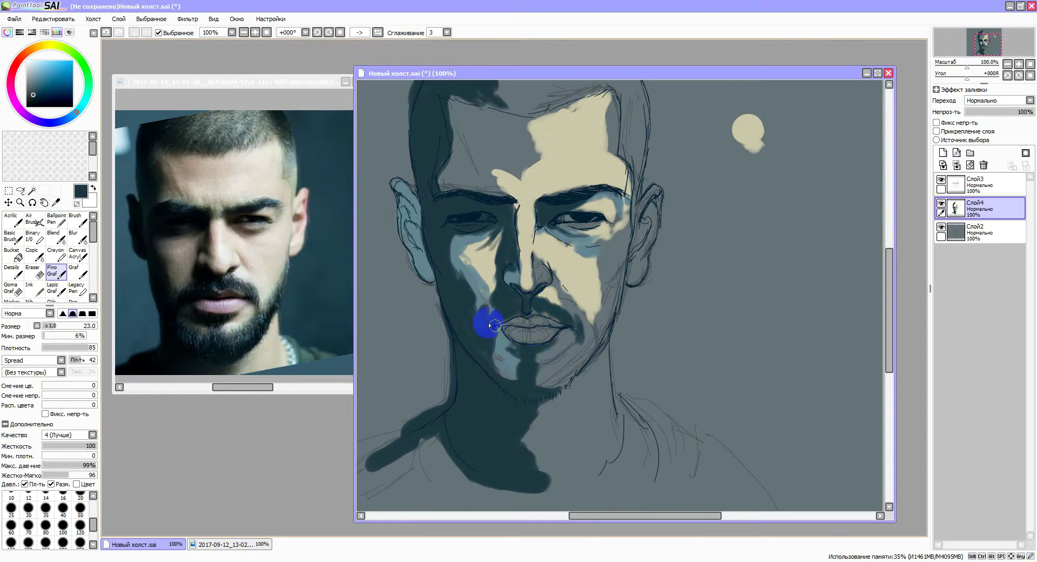
pyautogui.moveTo(558, 371)
pyautogui.mouseDown()
pyautogui.moveTo(540, 381)
pyautogui.moveTo(611, 324)
pyautogui.moveTo(621, 286)
pyautogui.moveTo(553, 396)
pyautogui.moveTo(572, 372)
pyautogui.mouseUp()
pyautogui.moveTo(484, 319); pyautogui.dragTo(514, 373)
# - Add lighter grey-blue over the left forehead and eyebrow, plus a yellowish nose accent
pyautogui.moveTo(451, 149); pyautogui.dragTo(441, 167)
pyautogui.moveTo(493, 191); pyautogui.dragTo(505, 190)
pyautogui.scroll(2, 656, 260)
pyautogui.moveTo(446, 287); pyautogui.dragTo(453, 294)
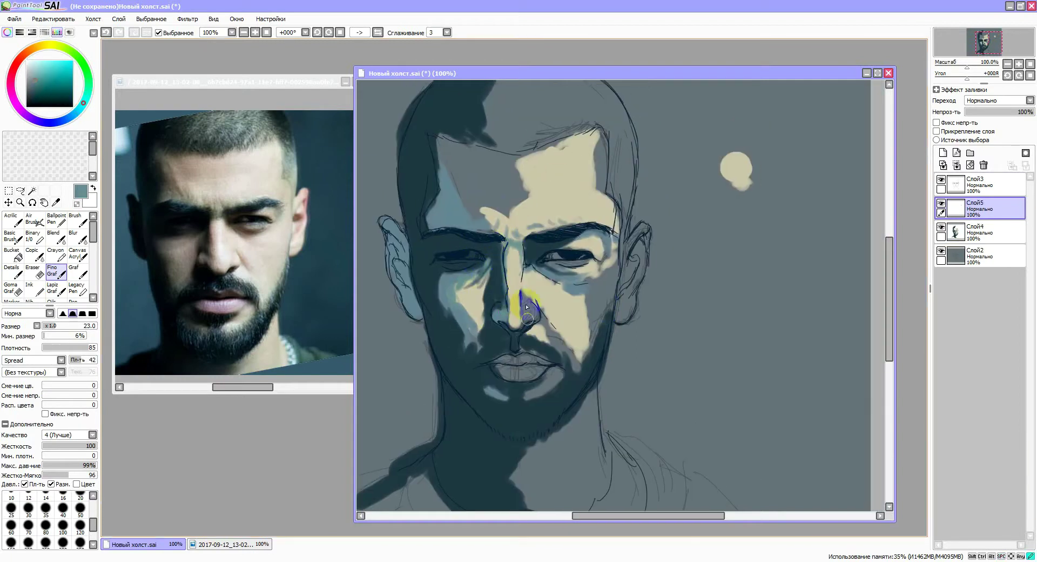
# - Lay a light blue-grey chin patch, then paint pink over the forehead, right cheek and ear
pyautogui.moveTo(484, 387)
pyautogui.mouseDown()
pyautogui.moveTo(544, 397)
pyautogui.moveTo(578, 351)
pyautogui.mouseUp()
pyautogui.click(35, 47)
pyautogui.click(32, 70)
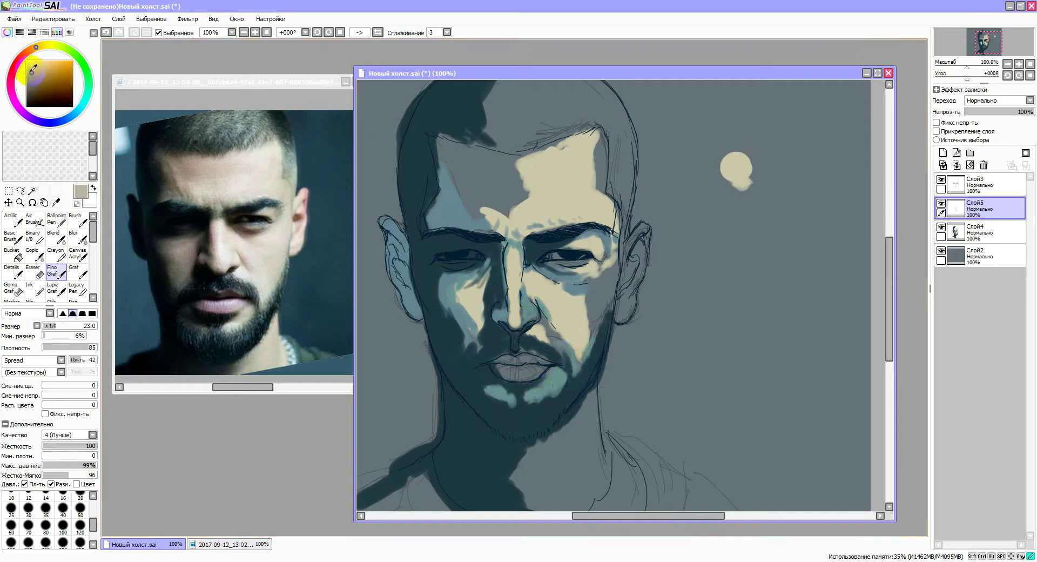
pyautogui.click(31, 50)
pyautogui.moveTo(753, 178); pyautogui.dragTo(766, 188)
pyautogui.moveTo(489, 173); pyautogui.dragTo(521, 214)
pyautogui.moveTo(589, 273); pyautogui.dragTo(600, 330)
pyautogui.moveTo(637, 232); pyautogui.dragTo(640, 305)
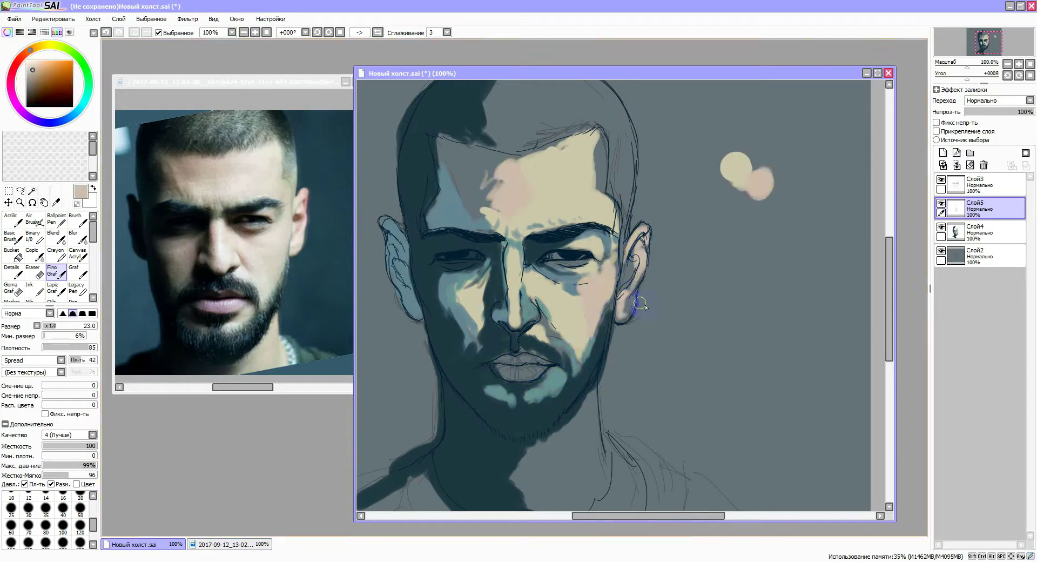
# - On Слой5, paint a large pink forehead patch and warm yellow on the cheek beside the nose
pyautogui.click(983, 231)
pyautogui.click(1006, 207)
pyautogui.moveTo(451, 137)
pyautogui.mouseDown()
pyautogui.moveTo(475, 205)
pyautogui.moveTo(494, 157)
pyautogui.moveTo(604, 143)
pyautogui.mouseUp()
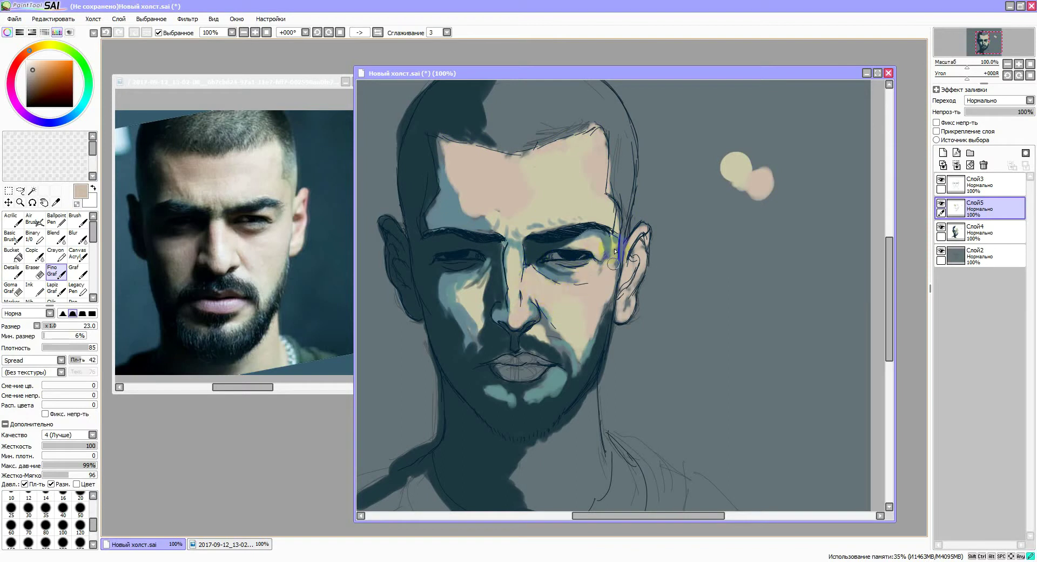
pyautogui.moveTo(461, 291)
pyautogui.mouseDown()
pyautogui.moveTo(489, 238)
pyautogui.moveTo(506, 251)
pyautogui.mouseUp()
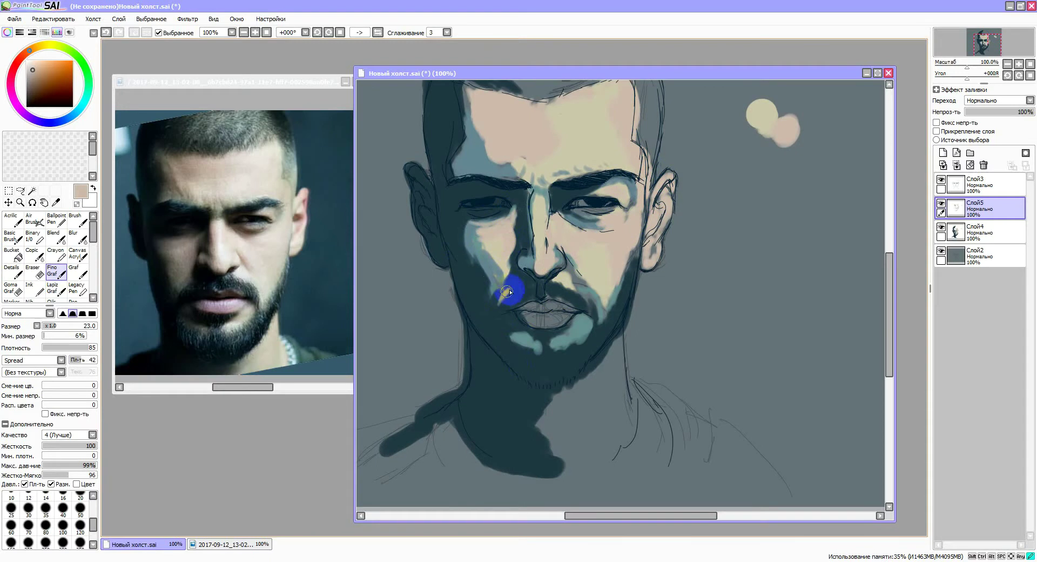
pyautogui.moveTo(512, 287); pyautogui.dragTo(508, 263)
pyautogui.moveTo(514, 224); pyautogui.dragTo(494, 248)
pyautogui.moveTo(423, 122); pyautogui.dragTo(413, 181)
# - Pick a dark brown colour and add new layer Слой6 above Слой5
pyautogui.click(33, 84)
pyautogui.click(776, 151)
pyautogui.moveTo(460, 300); pyautogui.dragTo(473, 344)
pyautogui.click(943, 152)
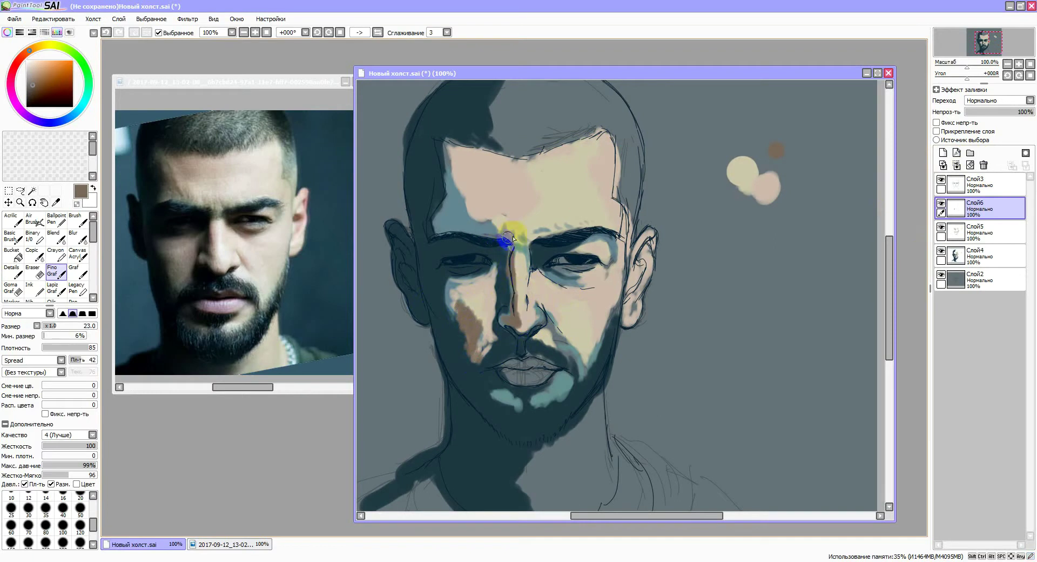
# - Shade the brow and down the temple with brown, then sample the cheek's light beige
pyautogui.moveTo(550, 233); pyautogui.dragTo(593, 231)
pyautogui.moveTo(598, 170); pyautogui.dragTo(610, 208)
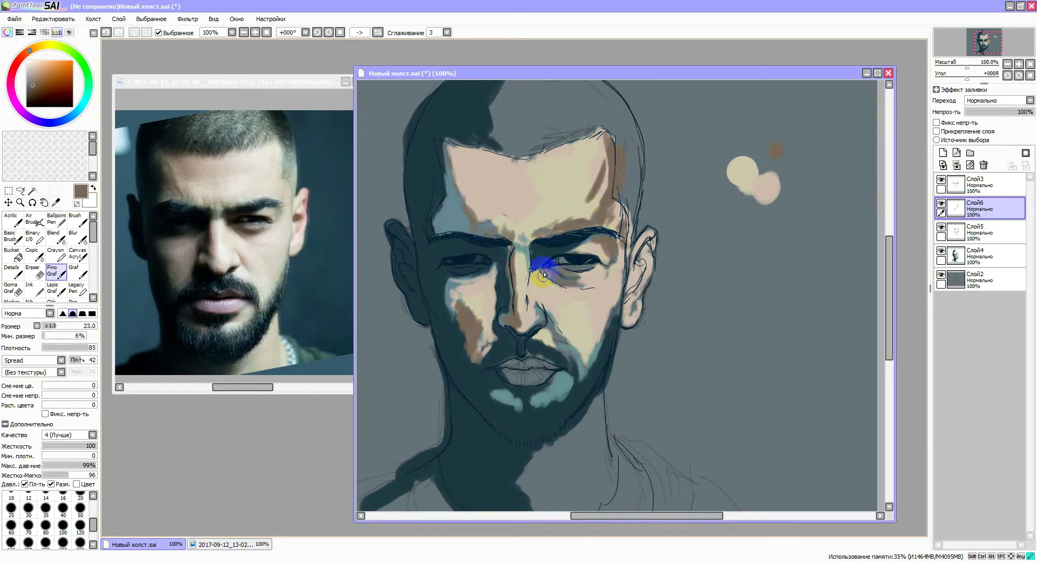
pyautogui.keyDown('alt'); pyautogui.click(608, 296); pyautogui.keyUp('alt')
pyautogui.keyDown('ctrl'); pyautogui.keyDown('shift'); pyautogui.click(556, 343); pyautogui.keyUp('shift'); pyautogui.keyUp('ctrl')
pyautogui.keyDown('ctrl'); pyautogui.keyDown('shift'); pyautogui.click(530, 325); pyautogui.keyUp('shift'); pyautogui.keyUp('ctrl')
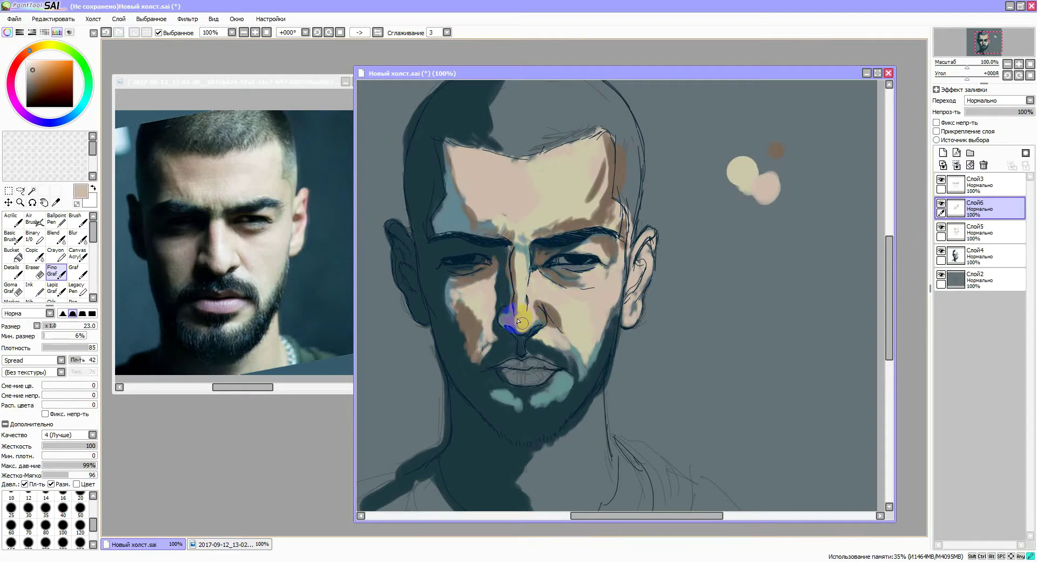
pyautogui.scroll(2, 519, 331)
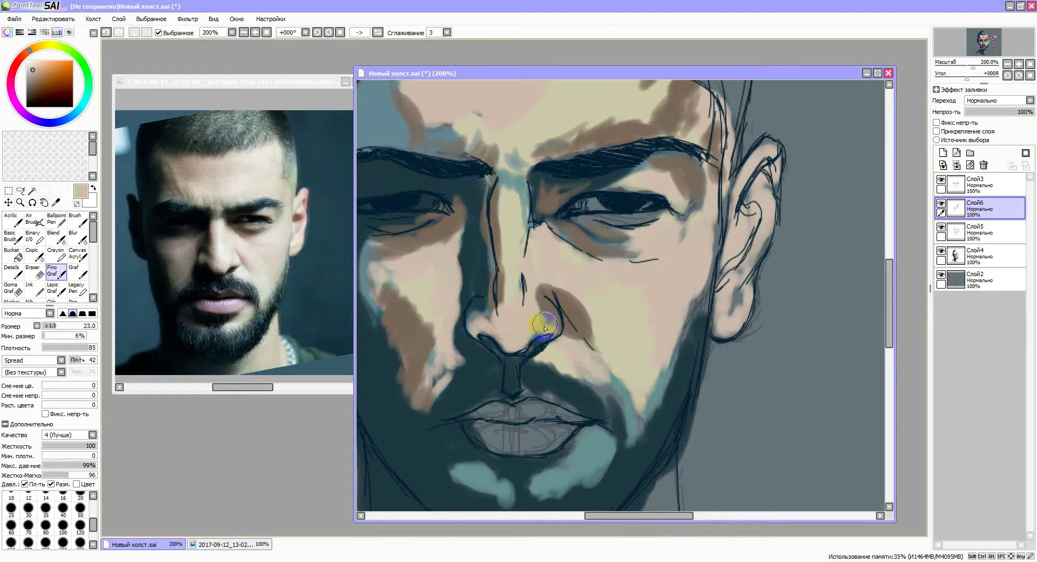
# - Blend the tones at the right eyebrow tail and across the left cheek on Слой5
pyautogui.press('b')
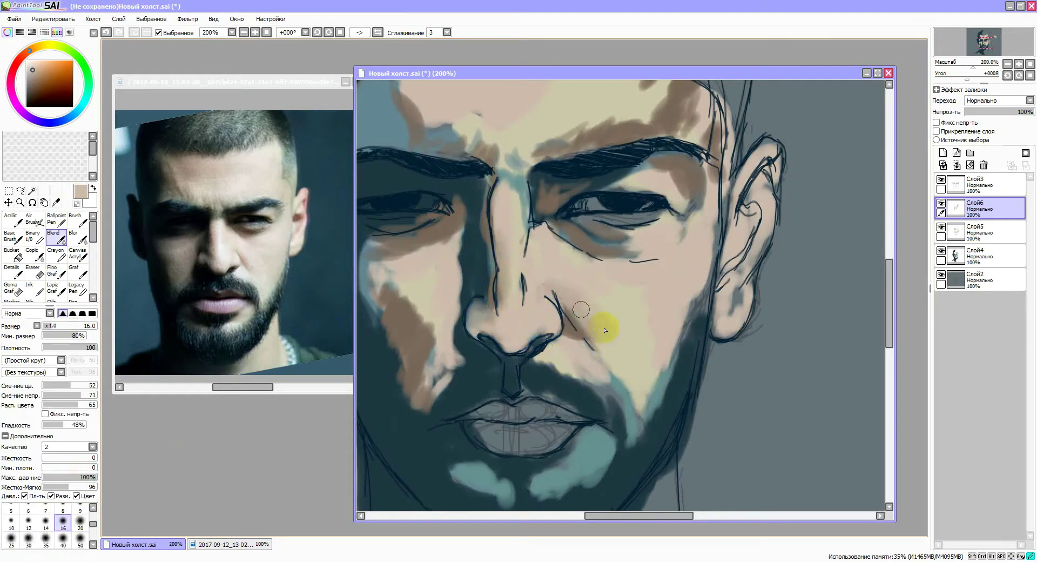
pyautogui.moveTo(591, 186); pyautogui.dragTo(712, 158)
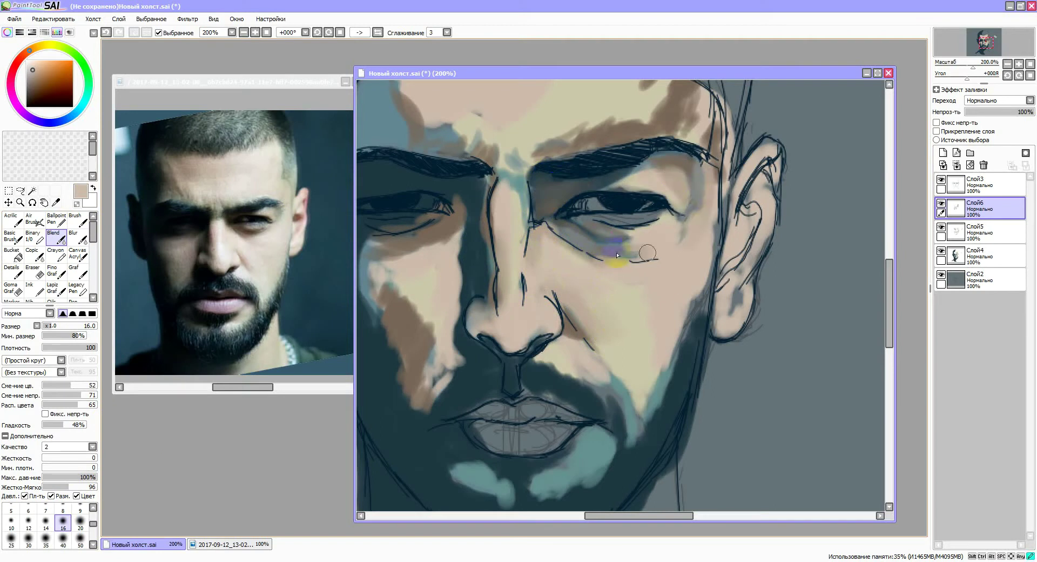
pyautogui.press('pagedown')
pyautogui.moveTo(417, 289)
pyautogui.mouseDown()
pyautogui.moveTo(400, 272)
pyautogui.moveTo(437, 393)
pyautogui.mouseUp()
pyautogui.click(977, 208)
pyautogui.scroll(-1, 419, 301)
# - Add thin blue strokes along the right temple and create new layer Слой7
pyautogui.moveTo(420, 301); pyautogui.dragTo(493, 238)
pyautogui.scroll(-1, 591, 291)
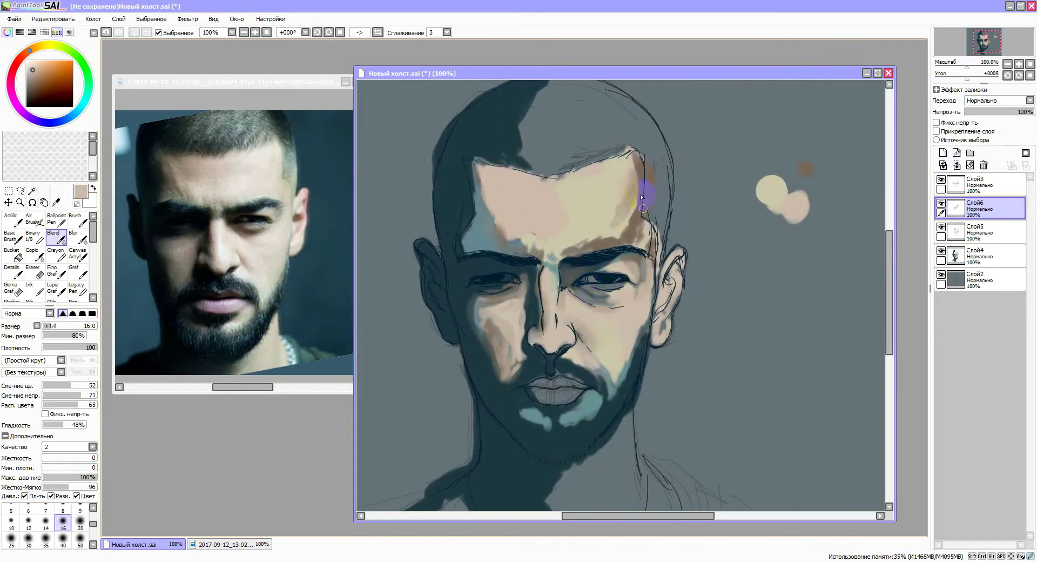
pyautogui.moveTo(644, 157); pyautogui.dragTo(659, 203)
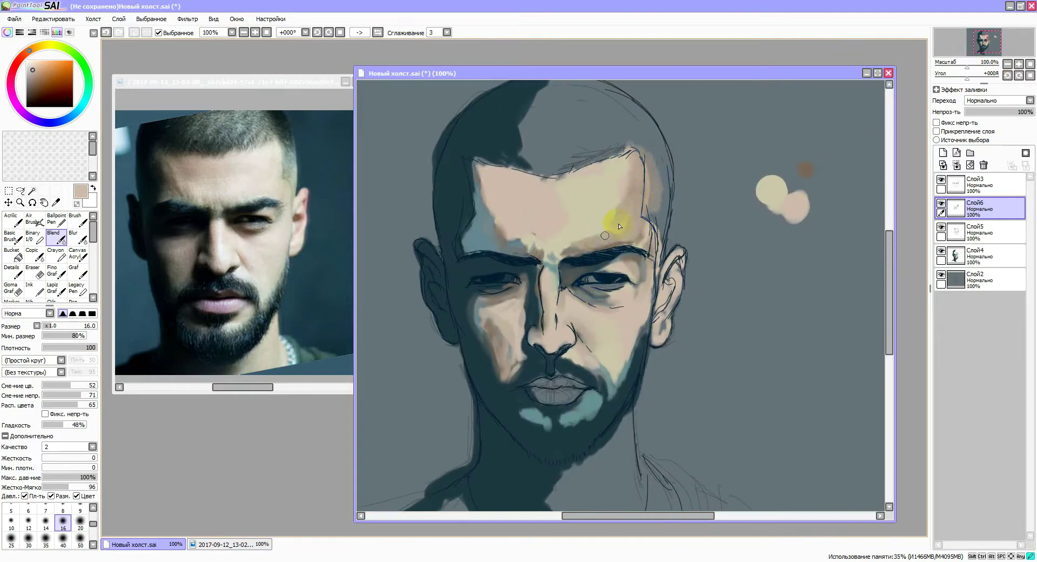
pyautogui.hotkey('ctrl', 'shift', 'n')
# - Brush cream highlights onto the forehead
pyautogui.keyDown('alt'); pyautogui.click(784, 178); pyautogui.keyUp('alt')
pyautogui.press('b')
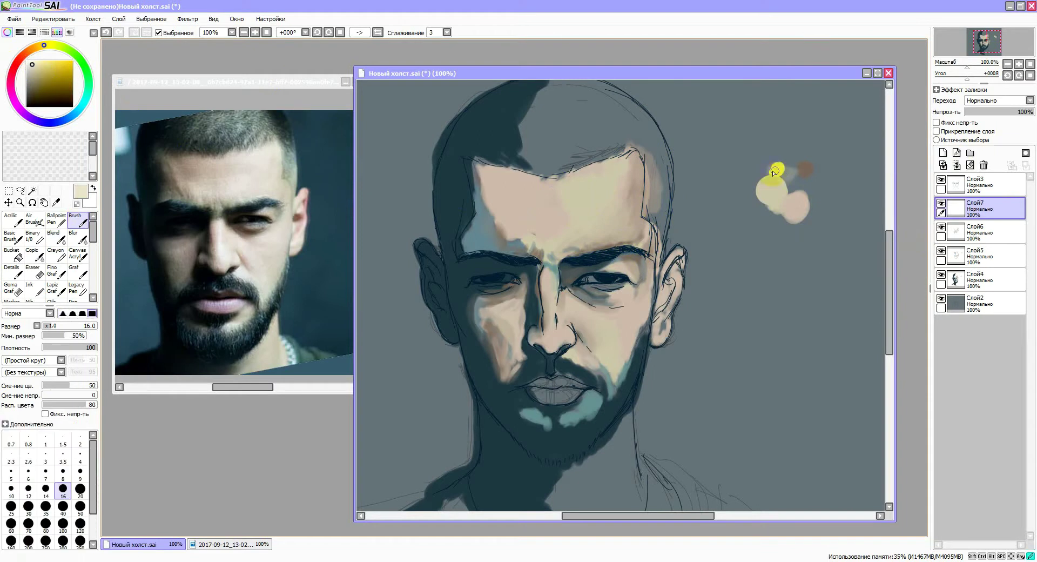
pyautogui.moveTo(591, 231); pyautogui.dragTo(608, 172)
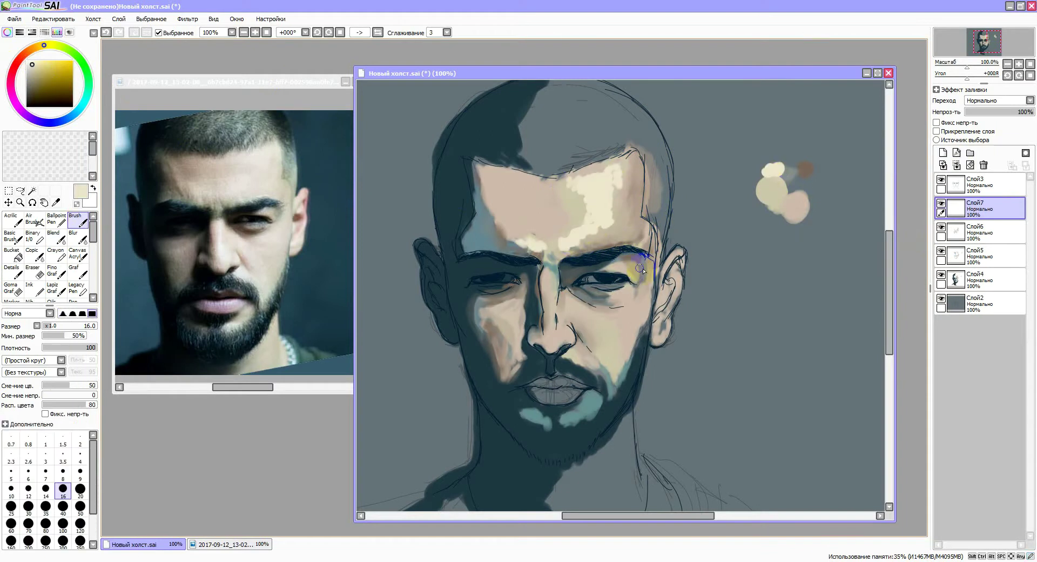
# - Darken both sides of the jawline on Слой4 with the detail brush at size 8
pyautogui.click(37, 99)
pyautogui.click(12, 270)
pyautogui.click(63, 530)
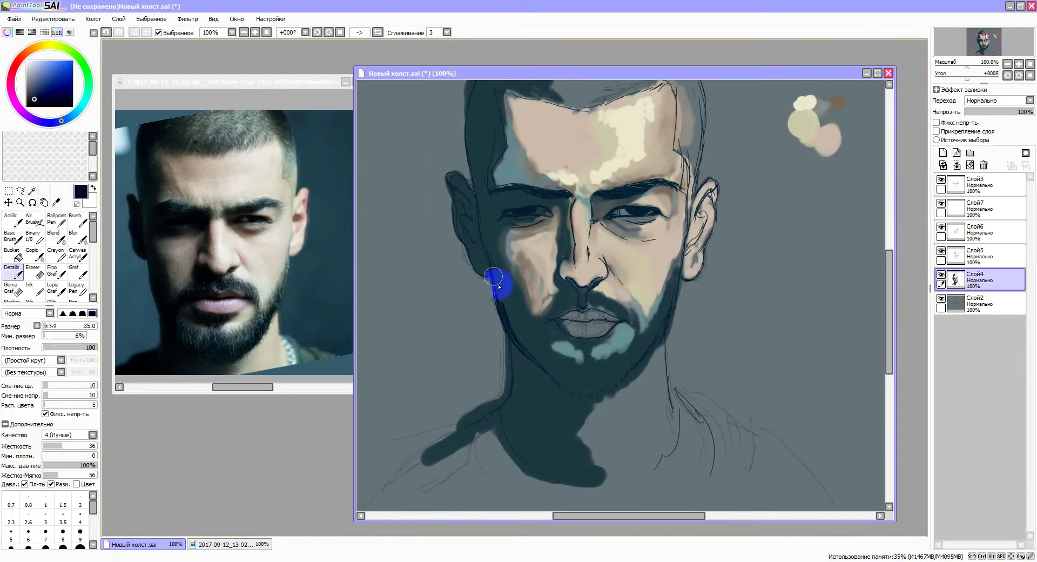
pyautogui.moveTo(498, 306); pyautogui.dragTo(510, 345)
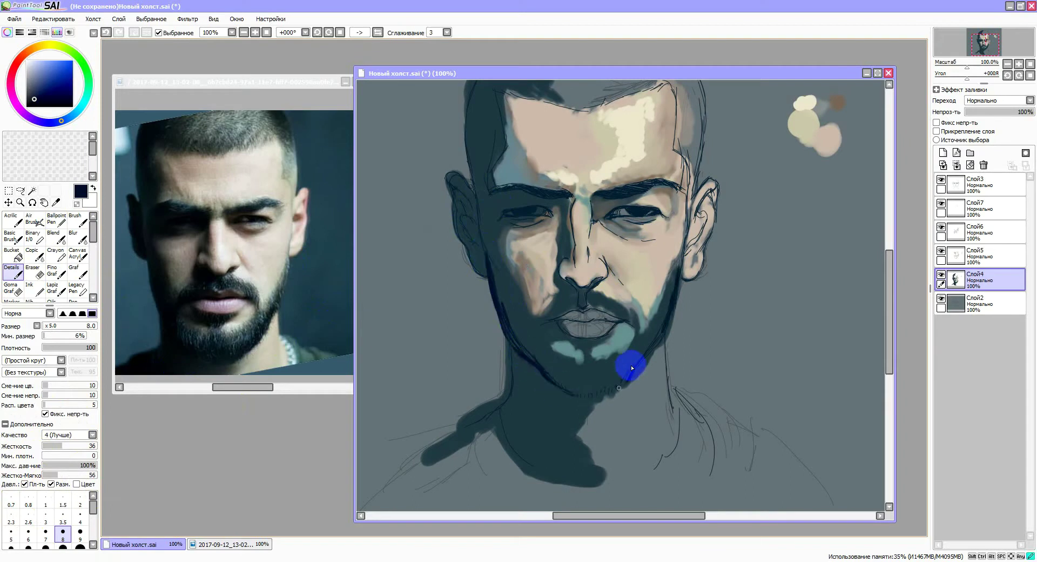
pyautogui.moveTo(483, 272); pyautogui.dragTo(514, 347)
pyautogui.moveTo(679, 278); pyautogui.dragTo(676, 307)
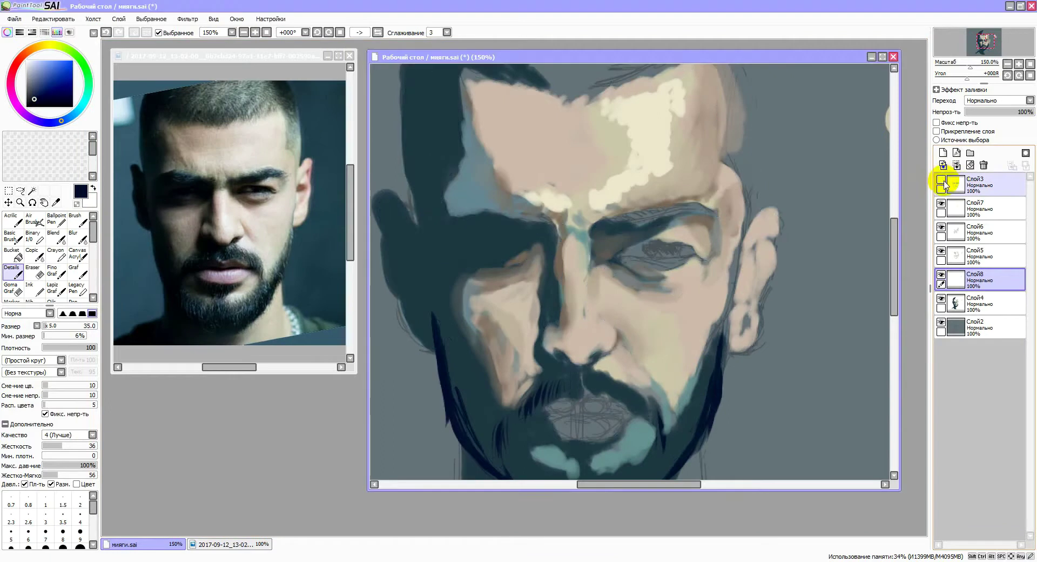
# - Fade the sketch layer Слой3 to 31% opacity
pyautogui.click(945, 186)
pyautogui.moveTo(1023, 112); pyautogui.dragTo(986, 111)
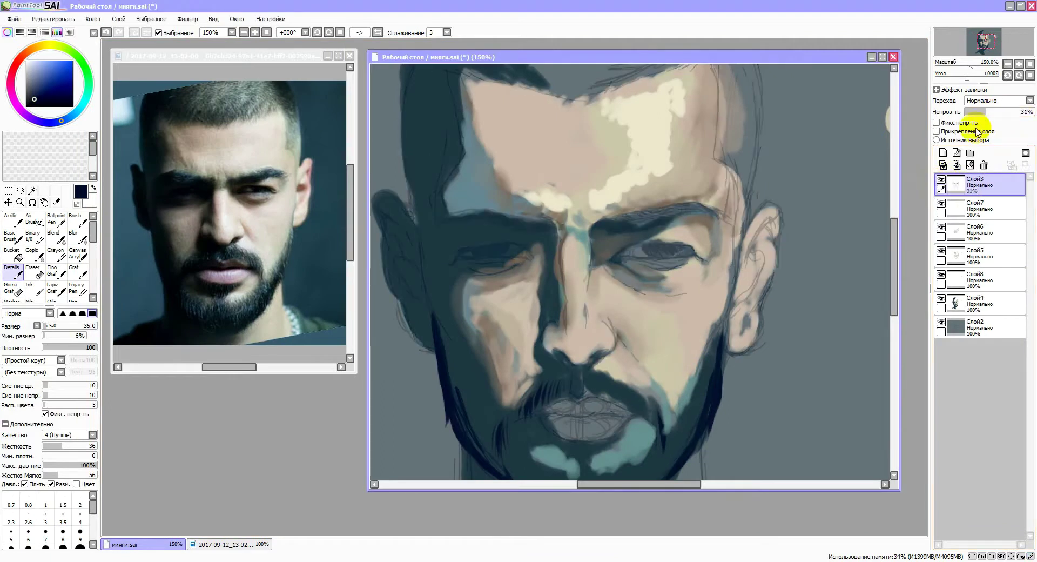
pyautogui.press('n')
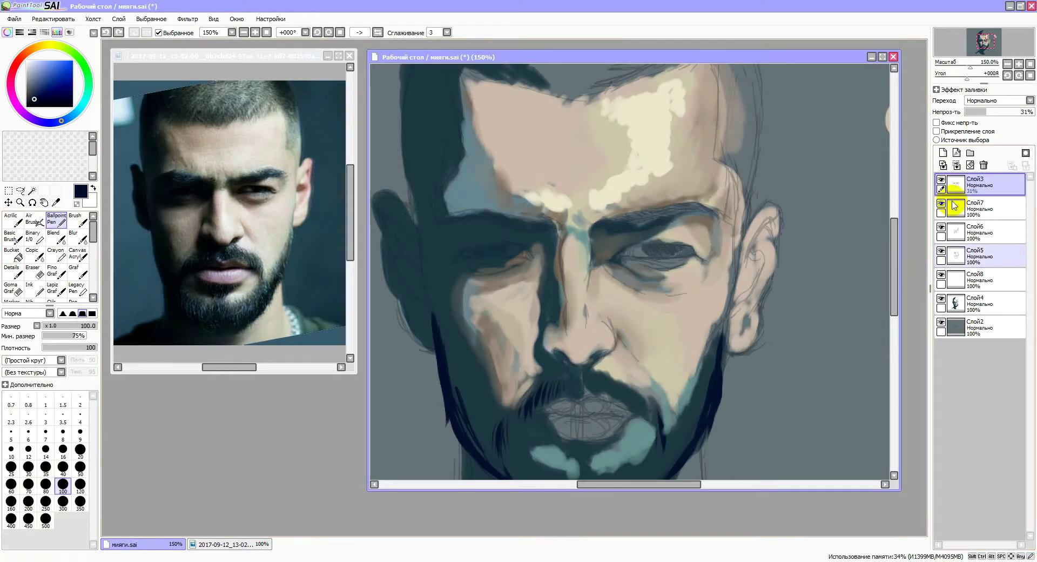
# - Paint light lavender marks on the left cheek and along the left hairline on Слой4
pyautogui.click(973, 302)
pyautogui.keyDown('alt'); pyautogui.click(220, 233); pyautogui.keyUp('alt')
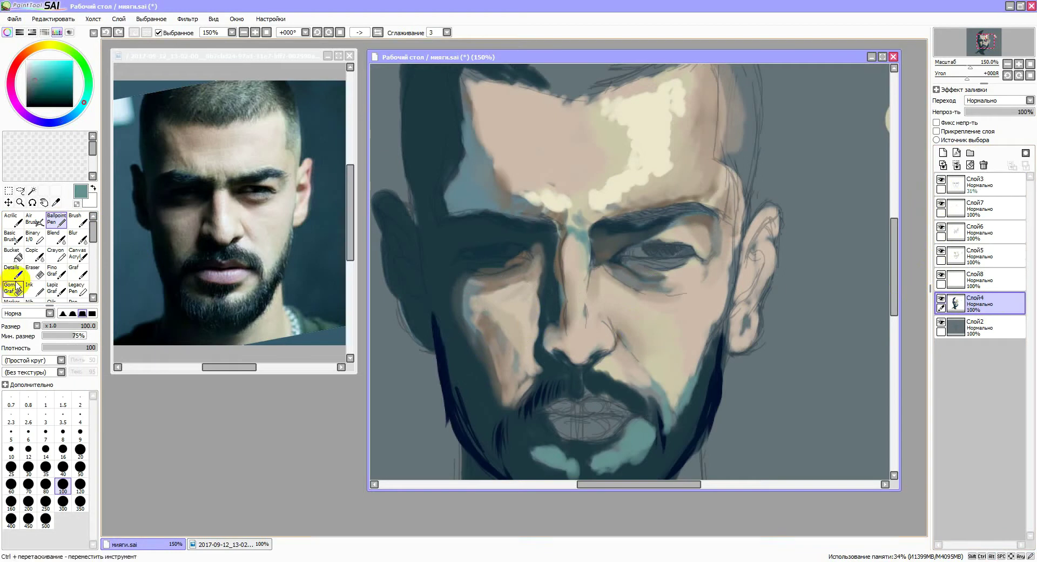
pyautogui.moveTo(426, 216); pyautogui.dragTo(432, 274)
pyautogui.keyDown('alt'); pyautogui.click(416, 185); pyautogui.keyUp('alt')
pyautogui.moveTo(429, 227); pyautogui.dragTo(435, 254)
pyautogui.moveTo(464, 146)
pyautogui.mouseDown()
pyautogui.moveTo(515, 195)
pyautogui.moveTo(590, 221)
pyautogui.mouseUp()
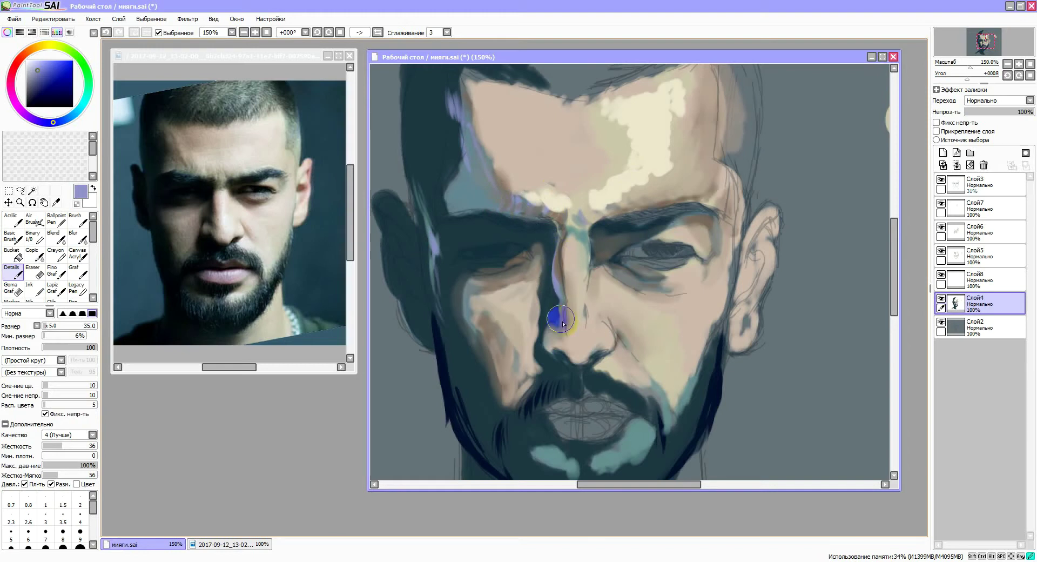
# - Hide Слой5, undo a trial thin navy line at size 3, and add a new layer
pyautogui.keyDown('alt'); pyautogui.click(490, 249); pyautogui.keyUp('alt')
pyautogui.click(941, 250)
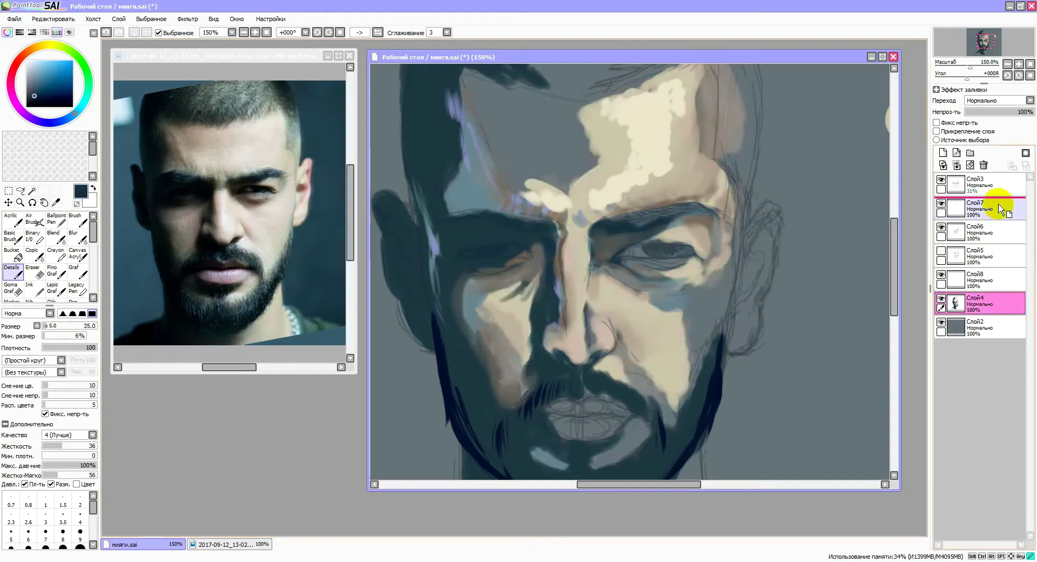
pyautogui.click(984, 183)
pyautogui.click(45, 516)
pyautogui.moveTo(402, 392); pyautogui.dragTo(447, 444)
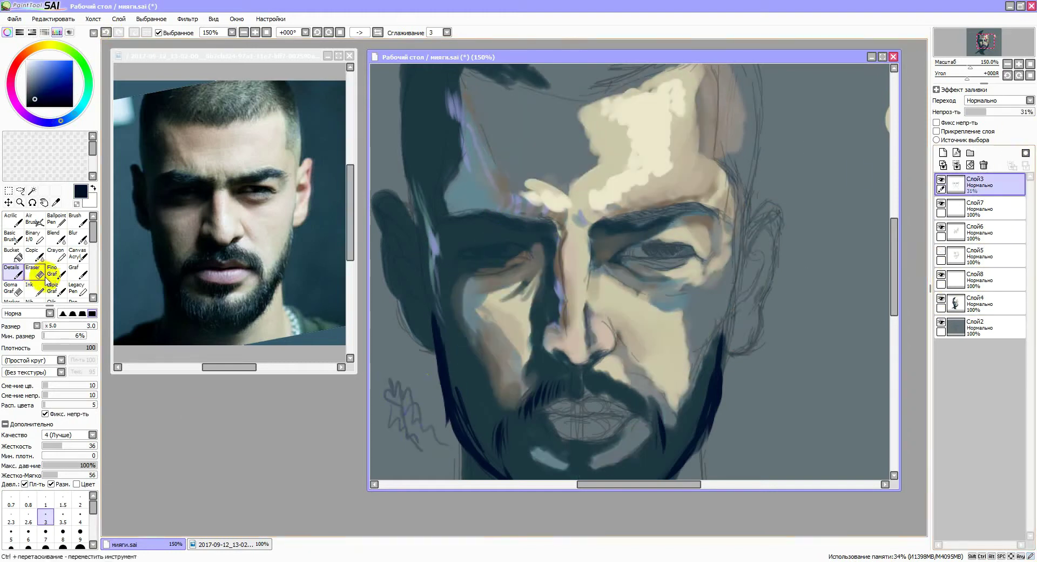
pyautogui.hotkey('ctrl', 'z')
pyautogui.click(251, 186)
# - Darken the upper eyelid, iris and eyelid tail, and line the lower eyebrow edge with an extended tail
pyautogui.scroll(3, 250, 186)
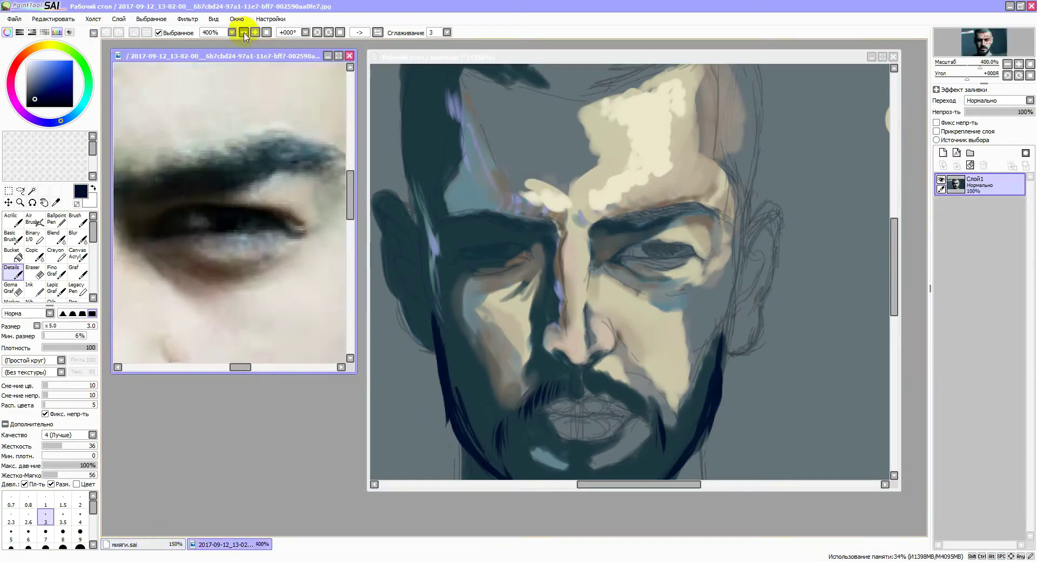
pyautogui.scroll(2, 505, 269)
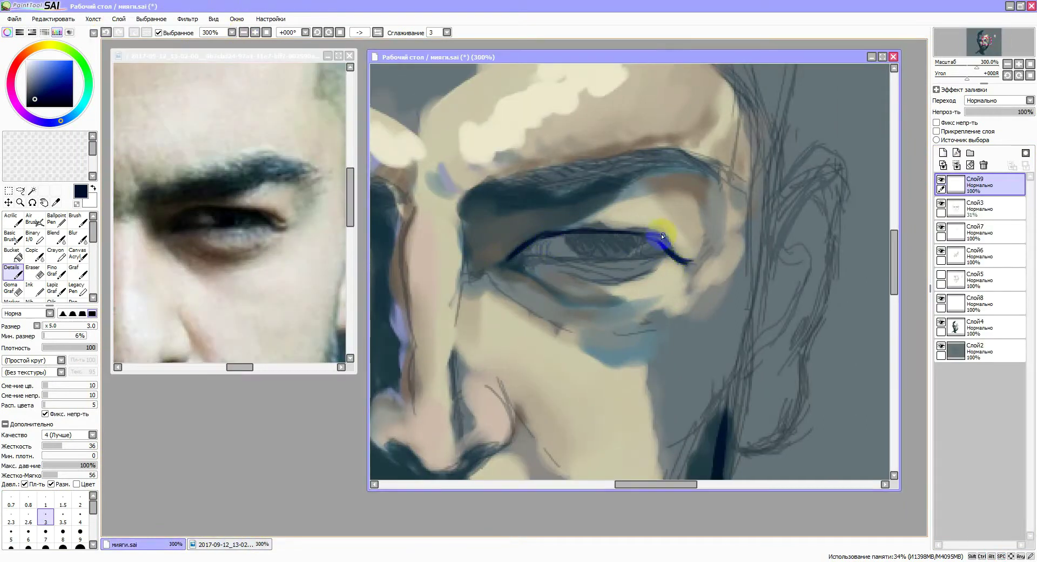
pyautogui.moveTo(549, 258)
pyautogui.mouseDown()
pyautogui.moveTo(518, 242)
pyautogui.moveTo(511, 254)
pyautogui.moveTo(551, 238)
pyautogui.moveTo(629, 243)
pyautogui.moveTo(581, 262)
pyautogui.mouseUp()
pyautogui.moveTo(695, 261); pyautogui.dragTo(681, 257)
pyautogui.moveTo(475, 202)
pyautogui.mouseDown()
pyautogui.moveTo(621, 171)
pyautogui.moveTo(708, 173)
pyautogui.moveTo(509, 197)
pyautogui.moveTo(639, 158)
pyautogui.mouseUp()
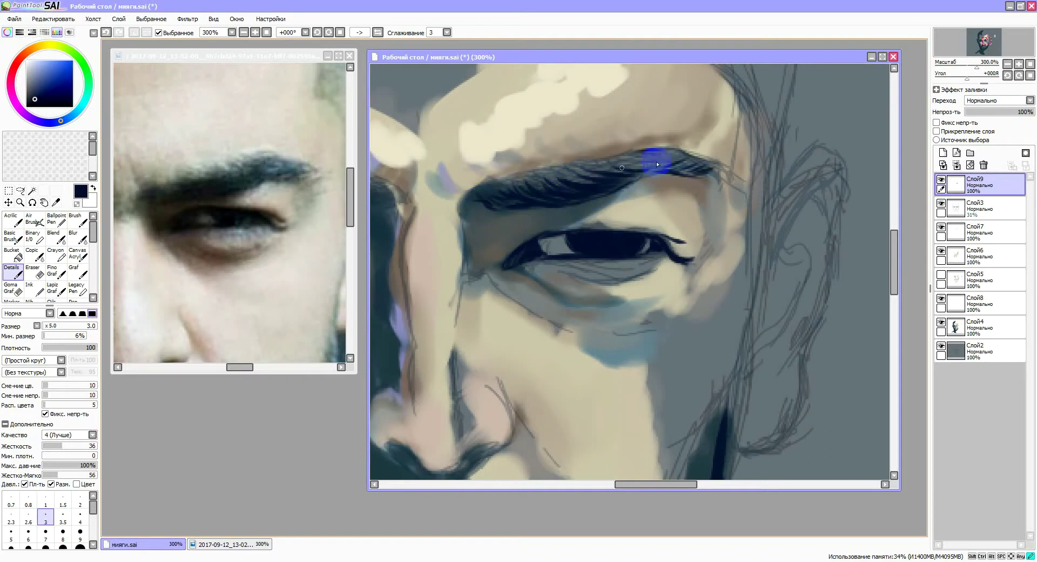
# - Mirror the view horizontally to check proportions and add further brow strokes
pyautogui.hotkey('ctrl', '-')
pyautogui.hotkey('ctrl', '+')
pyautogui.press('h')
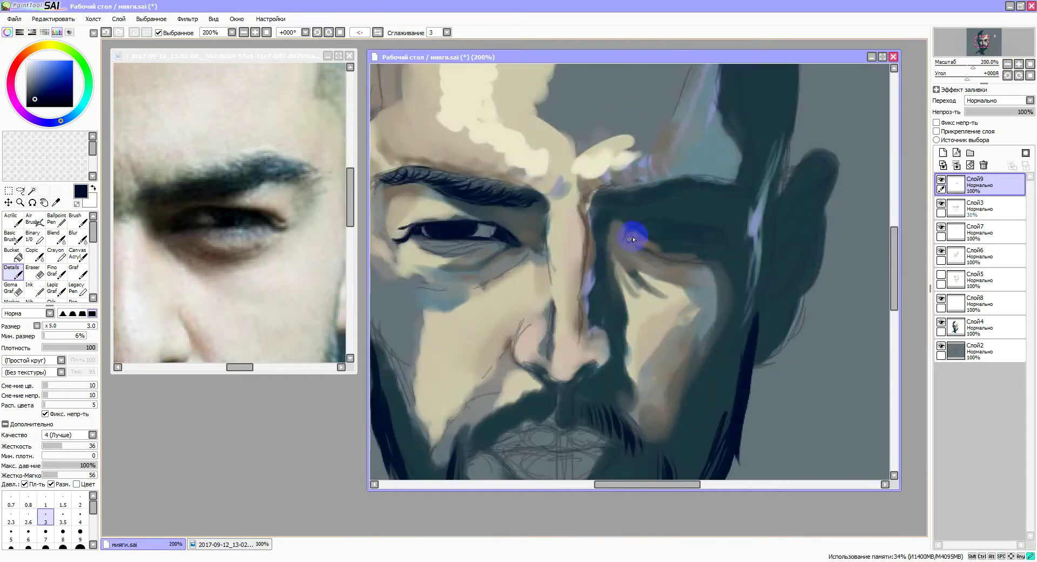
pyautogui.moveTo(347, 173); pyautogui.dragTo(262, 204)
pyautogui.moveTo(653, 222)
pyautogui.mouseDown()
pyautogui.moveTo(725, 234)
pyautogui.moveTo(693, 238)
pyautogui.moveTo(672, 230)
pyautogui.moveTo(767, 224)
pyautogui.mouseUp()
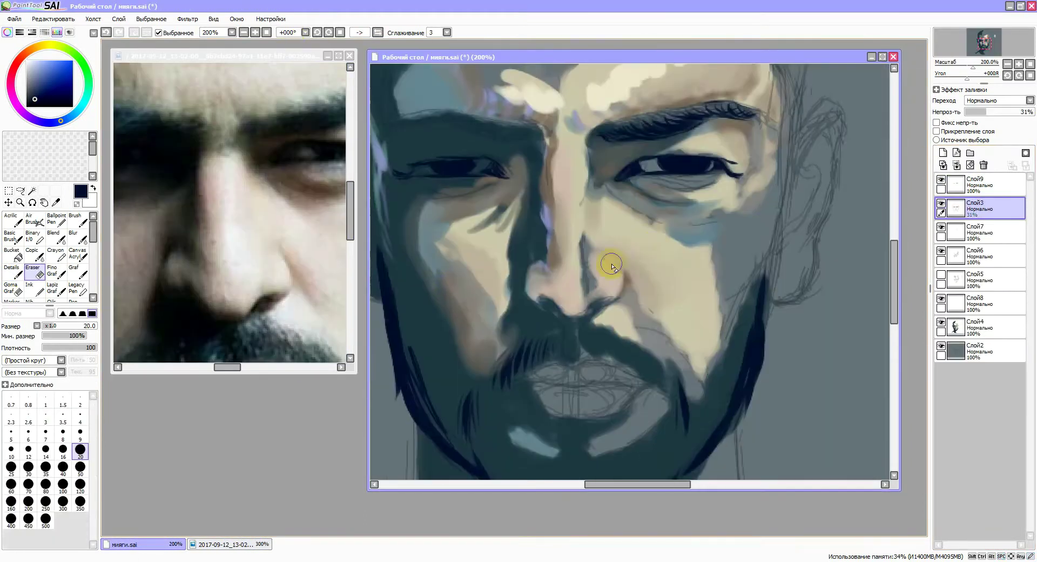
# - Paint beige strokes around the eye on Слой6 with a size-14 brush
pyautogui.click(975, 254)
pyautogui.click(78, 219)
pyautogui.click(45, 488)
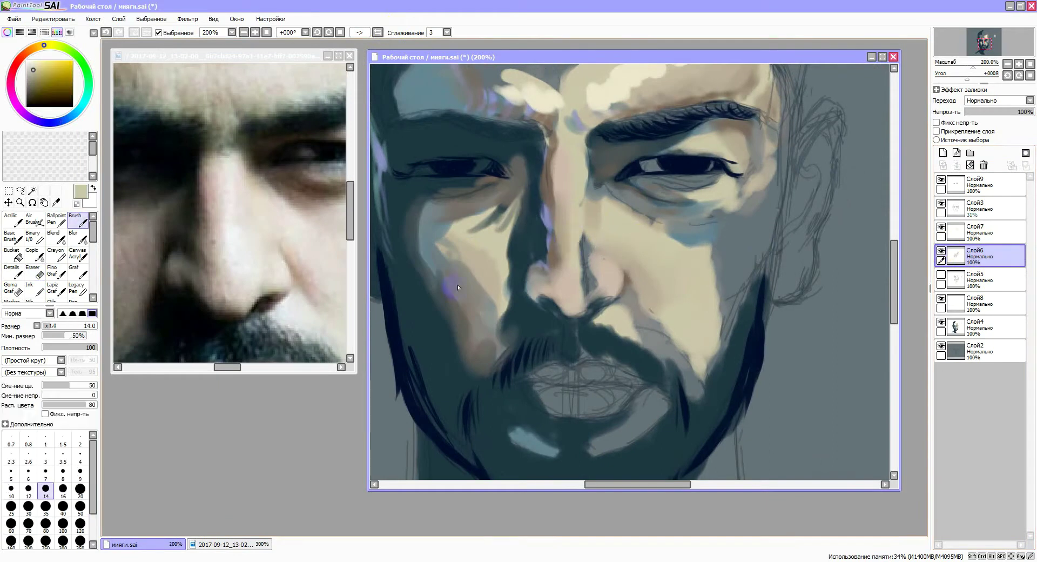
pyautogui.moveTo(585, 178); pyautogui.dragTo(597, 182)
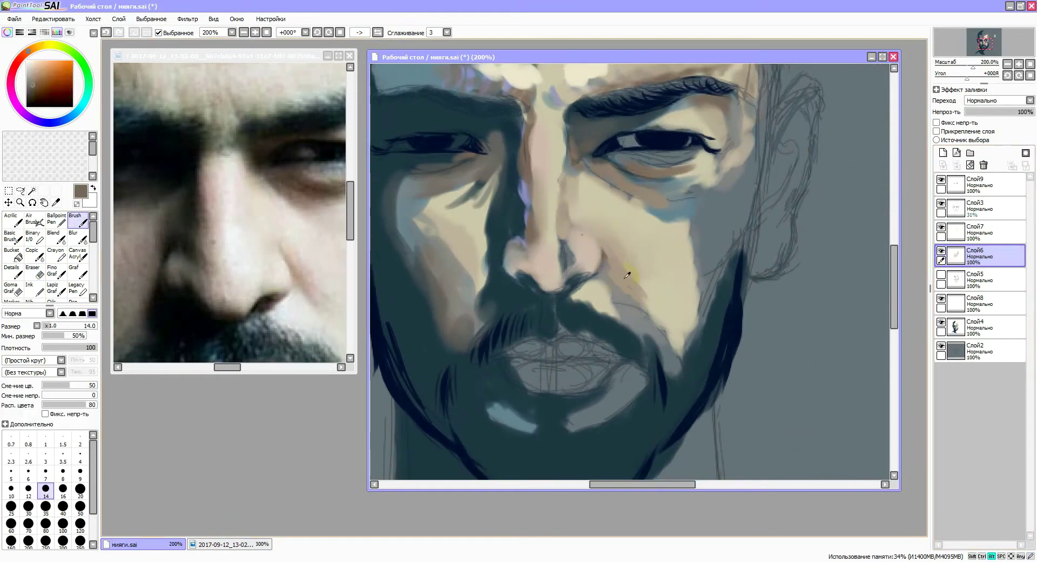
# - Repaint the nose in lighter pinkish tones, with a blue nostril stroke and a lighter bridge
pyautogui.click(11, 271)
pyautogui.click(51, 272)
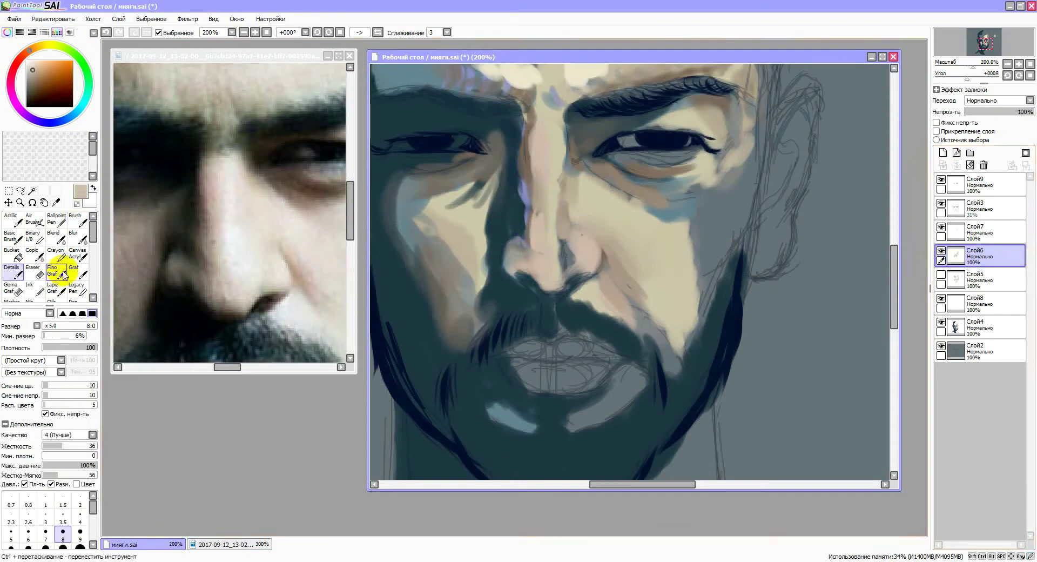
pyautogui.moveTo(537, 210)
pyautogui.mouseDown()
pyautogui.moveTo(529, 124)
pyautogui.moveTo(570, 181)
pyautogui.mouseUp()
pyautogui.moveTo(566, 246)
pyautogui.mouseDown()
pyautogui.moveTo(568, 263)
pyautogui.moveTo(521, 281)
pyautogui.moveTo(532, 278)
pyautogui.moveTo(525, 208)
pyautogui.mouseUp()
pyautogui.moveTo(534, 102); pyautogui.dragTo(519, 178)
# - Brighten the nose bridge and tip with sampled cream and grey-beige, plus the cheek beside the nose
pyautogui.keyDown('alt'); pyautogui.click(594, 196); pyautogui.keyUp('alt')
pyautogui.moveTo(556, 119); pyautogui.dragTo(555, 186)
pyautogui.moveTo(552, 234); pyautogui.dragTo(546, 285)
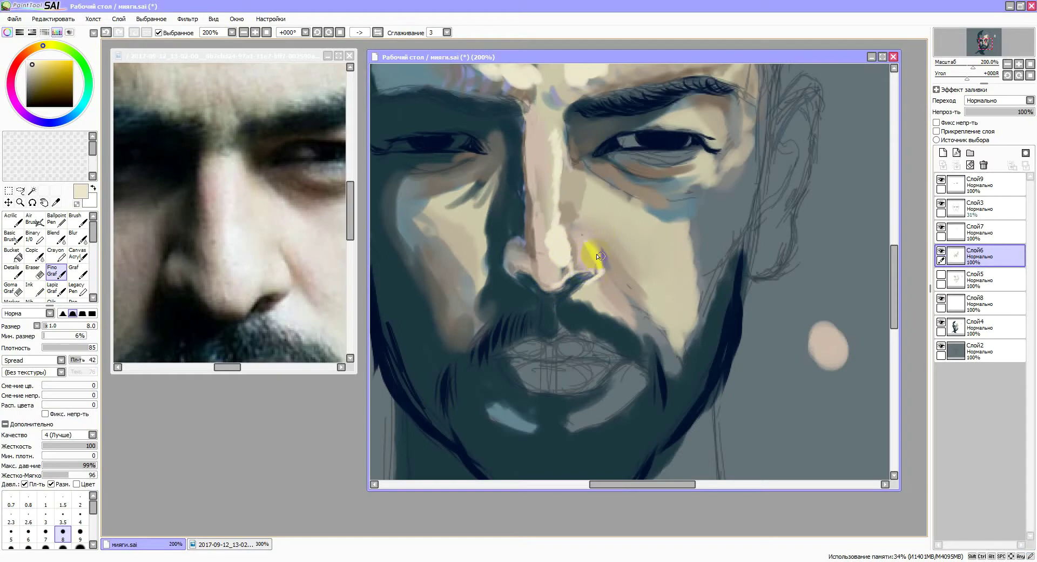
pyautogui.keyDown('alt'); pyautogui.click(572, 209); pyautogui.keyUp('alt')
pyautogui.moveTo(561, 239); pyautogui.dragTo(562, 261)
pyautogui.moveTo(607, 219); pyautogui.dragTo(585, 237)
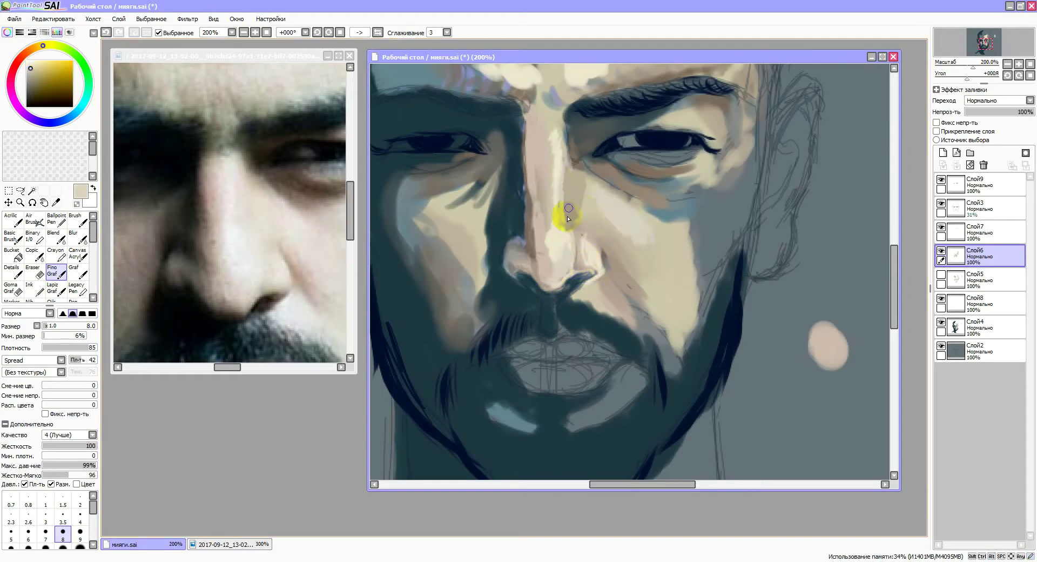
# - Sample darker, grey, brown and light beige skin tones from around the nose
pyautogui.keyDown('alt'); pyautogui.click(534, 242); pyautogui.keyUp('alt')
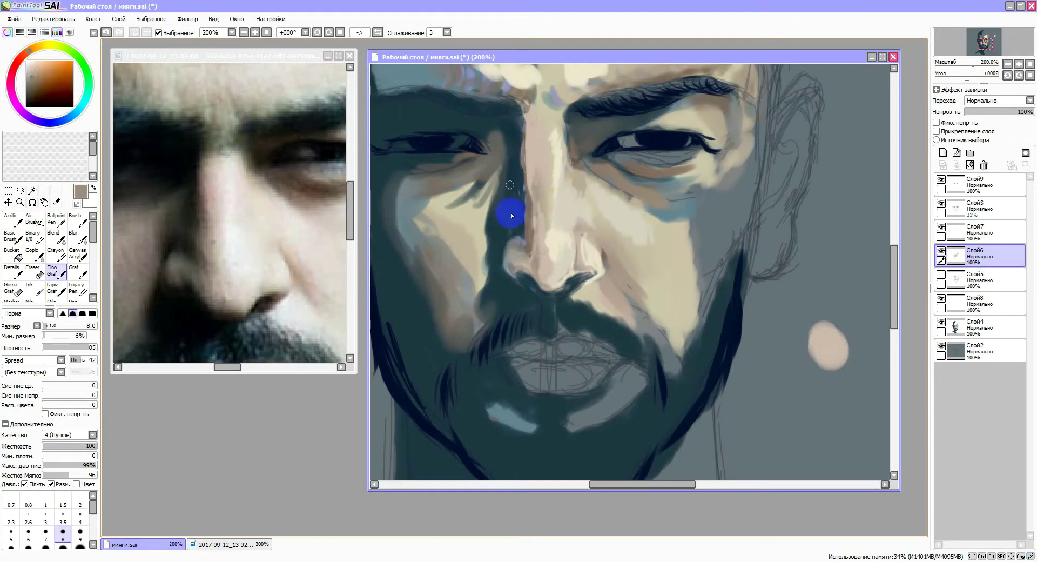
pyautogui.keyDown('alt'); pyautogui.click(484, 211); pyautogui.keyUp('alt')
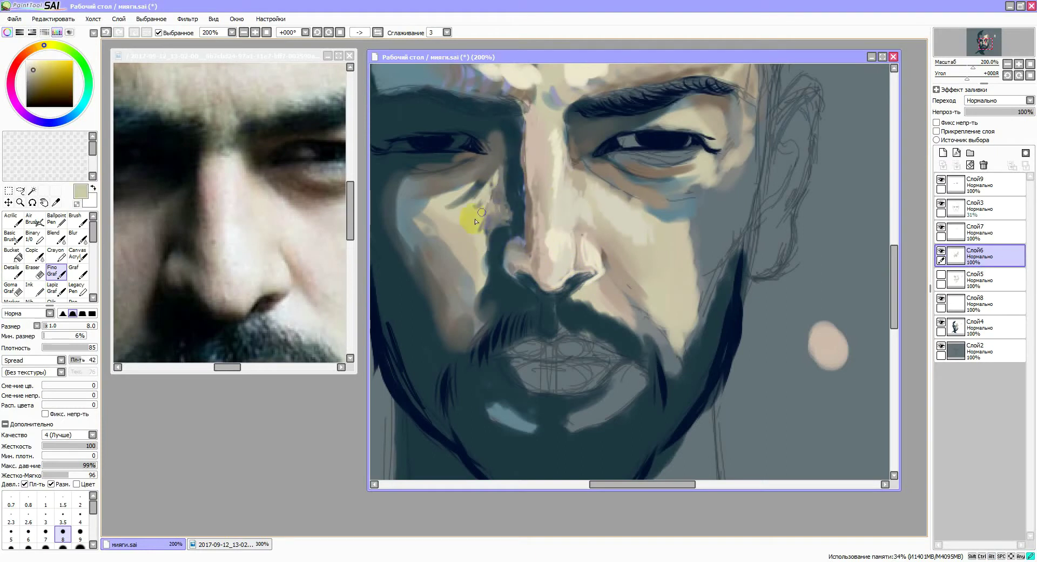
pyautogui.keyDown('alt'); pyautogui.click(526, 227); pyautogui.keyUp('alt')
pyautogui.scroll(-1, 557, 270)
pyautogui.keyDown('alt'); pyautogui.click(572, 232); pyautogui.keyUp('alt')
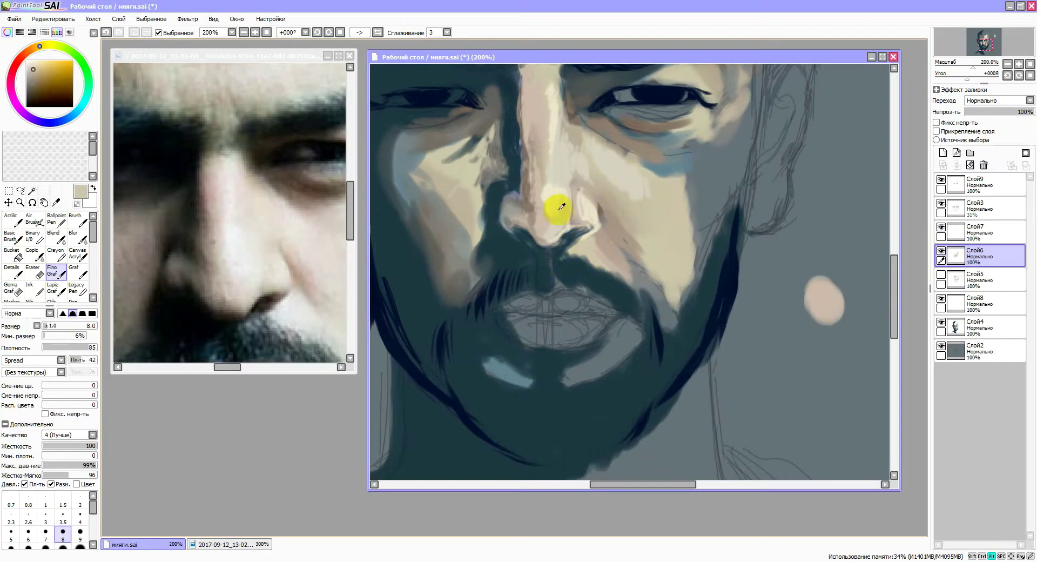
pyautogui.keyDown('alt'); pyautogui.click(572, 232); pyautogui.keyUp('alt')
pyautogui.click(11, 271)
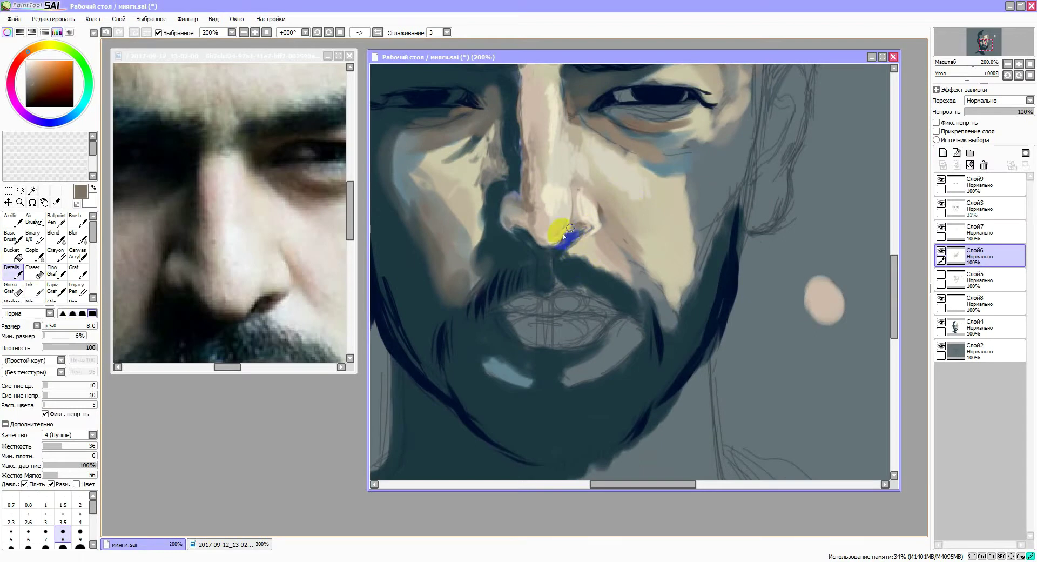
pyautogui.keyDown('alt'); pyautogui.click(588, 206); pyautogui.keyUp('alt')
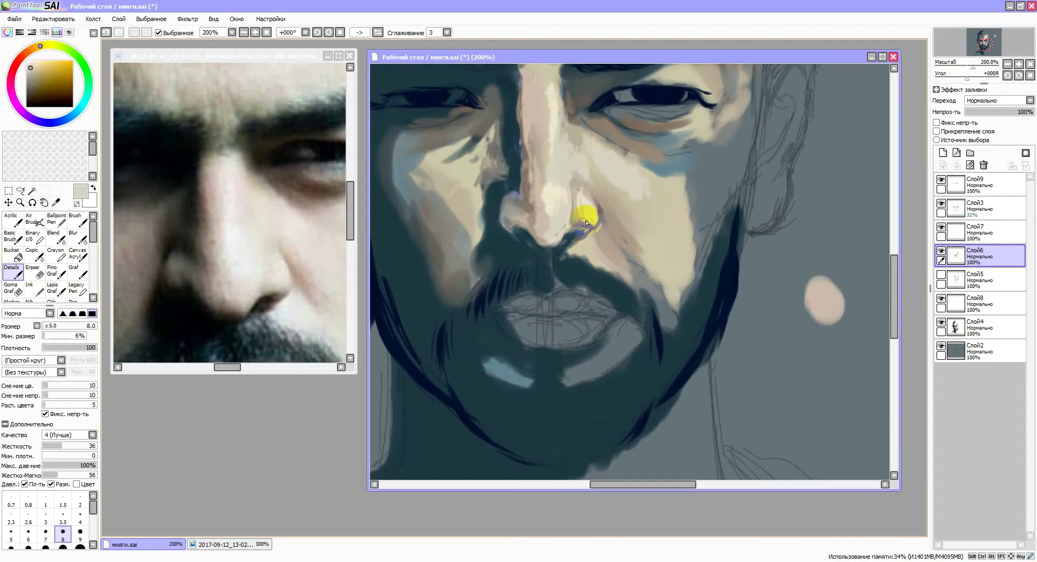
pyautogui.keyDown('alt'); pyautogui.click(568, 198); pyautogui.keyUp('alt')
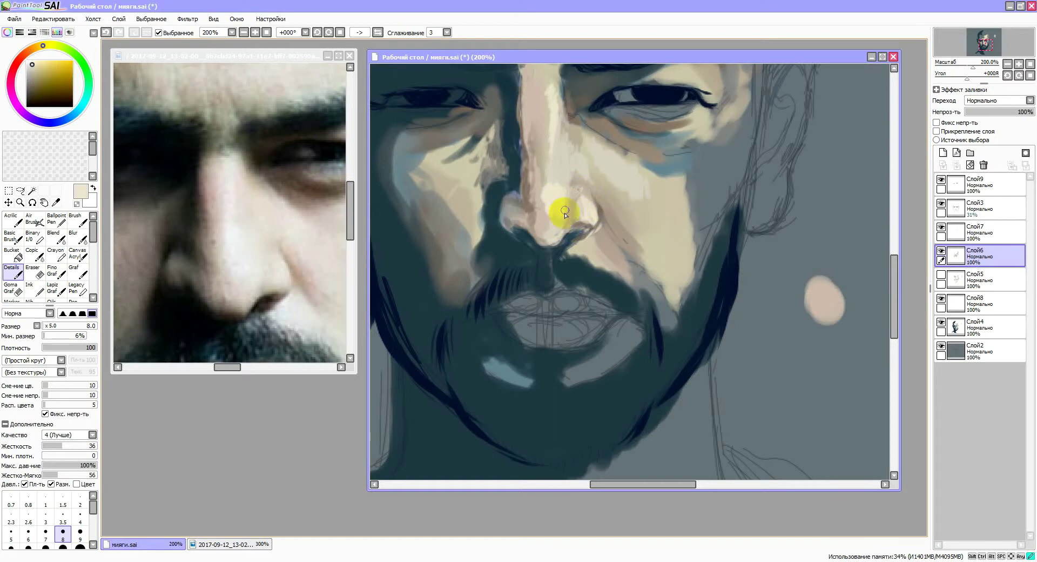
pyautogui.scroll(3, 556, 162)
# - Check layers Слой4 and Слой9, then return to painting on Слой6
pyautogui.keyDown('alt'); pyautogui.click(530, 177); pyautogui.keyUp('alt')
pyautogui.keyDown('alt'); pyautogui.click(522, 214); pyautogui.keyUp('alt')
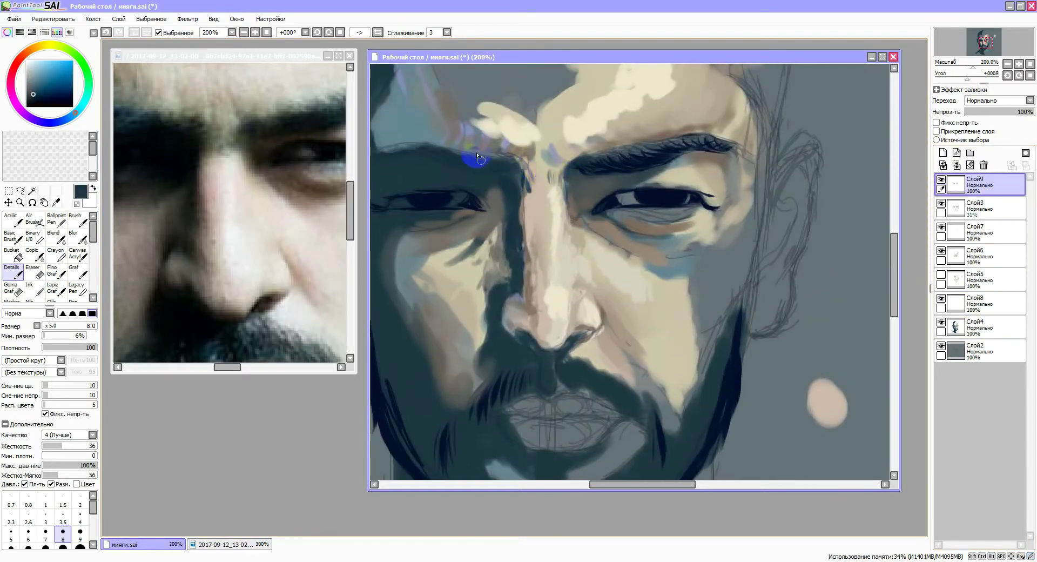
pyautogui.keyDown('alt'); pyautogui.click(505, 127); pyautogui.keyUp('alt')
pyautogui.keyDown('alt'); pyautogui.click(542, 188); pyautogui.keyUp('alt')
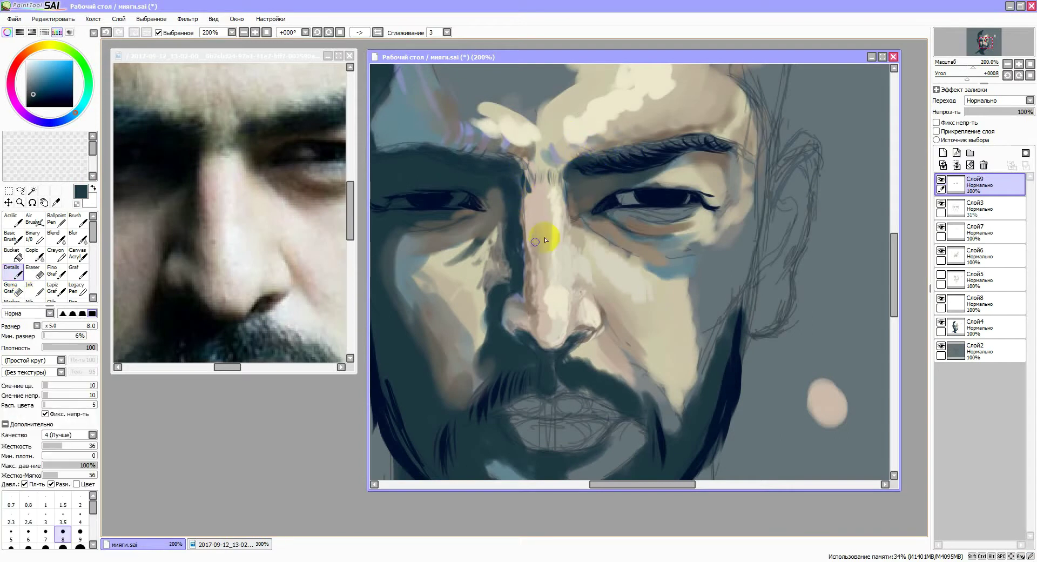
pyautogui.click(973, 262)
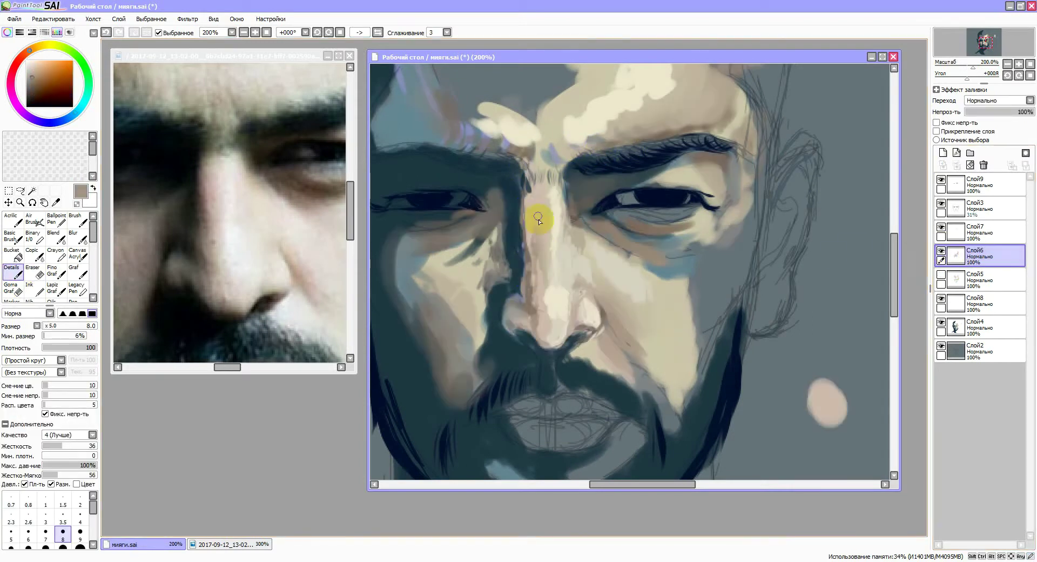
# - Sample pale and pinkish skin tones and paint the under-eye area with the blending brush
pyautogui.keyDown('alt'); pyautogui.click(530, 241); pyautogui.keyUp('alt')
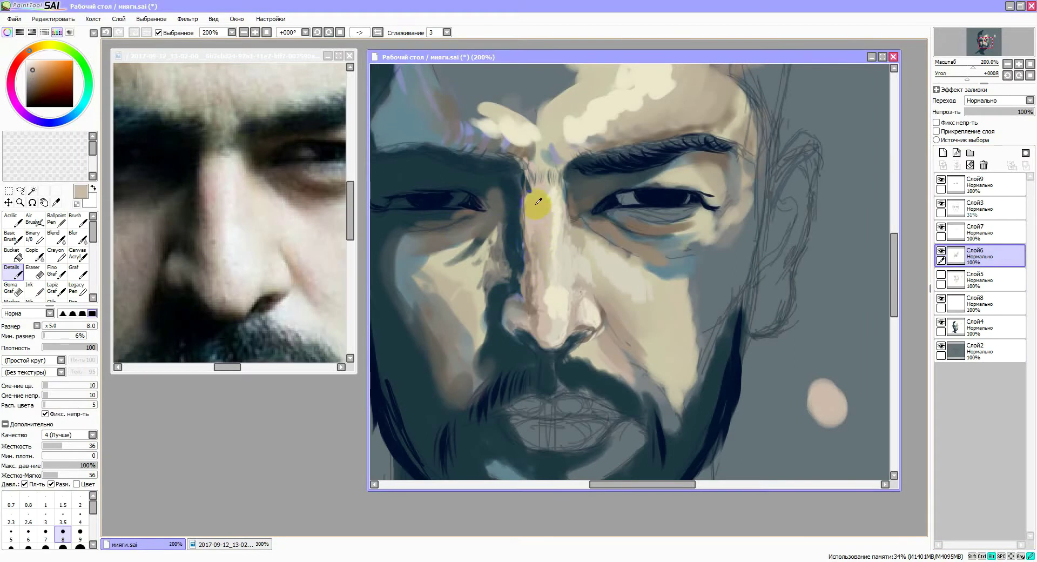
pyautogui.scroll(-2, 1021, 81)
pyautogui.scroll(2, 613, 290)
pyautogui.scroll(1, 512, 308)
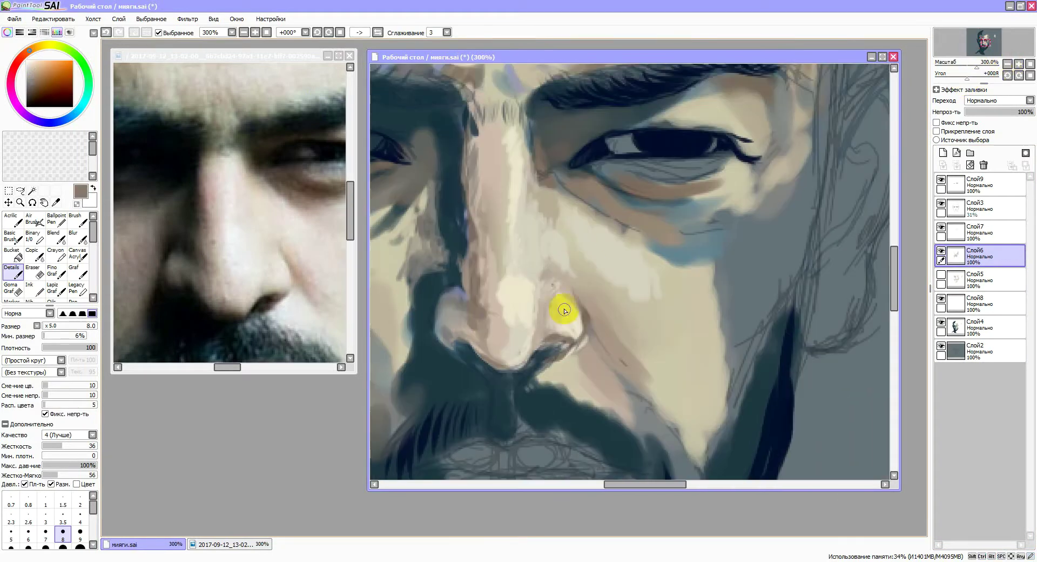
pyautogui.keyDown('alt'); pyautogui.click(558, 291); pyautogui.keyUp('alt')
pyautogui.keyDown('alt'); pyautogui.click(568, 304); pyautogui.keyUp('alt')
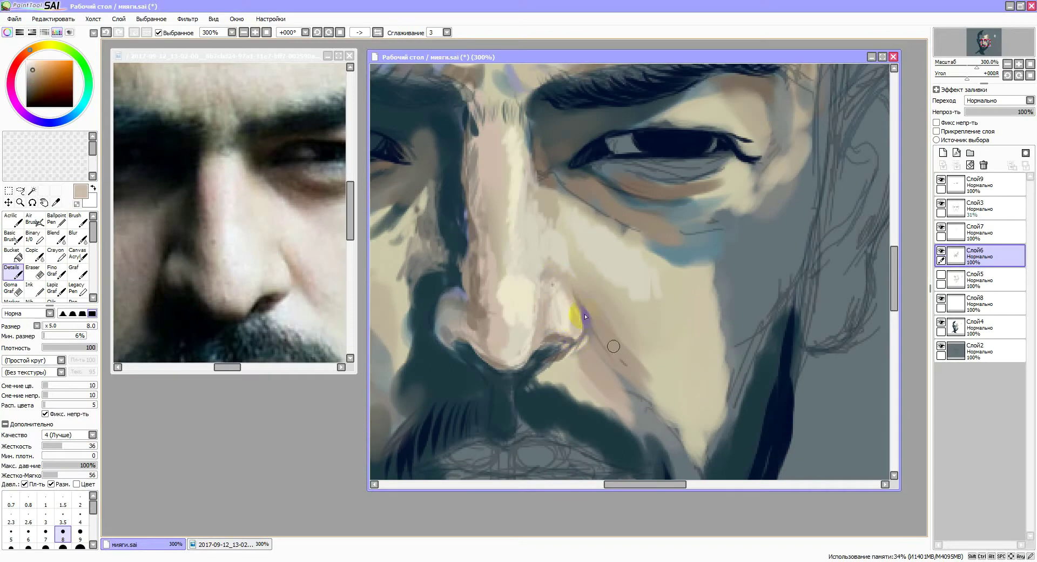
pyautogui.keyDown('alt'); pyautogui.click(573, 308); pyautogui.keyUp('alt')
pyautogui.press('b')
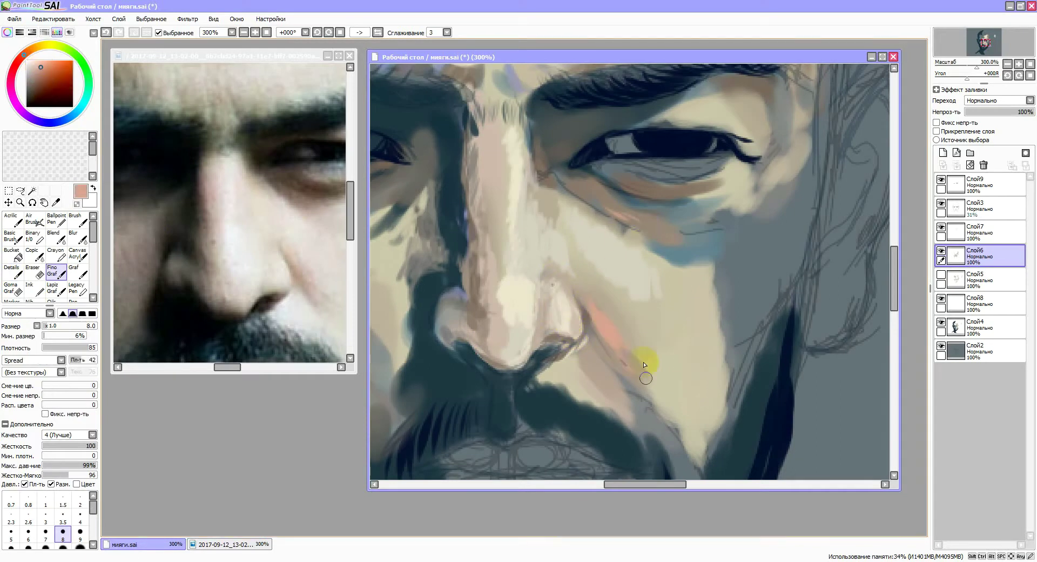
pyautogui.moveTo(540, 208); pyautogui.dragTo(532, 266)
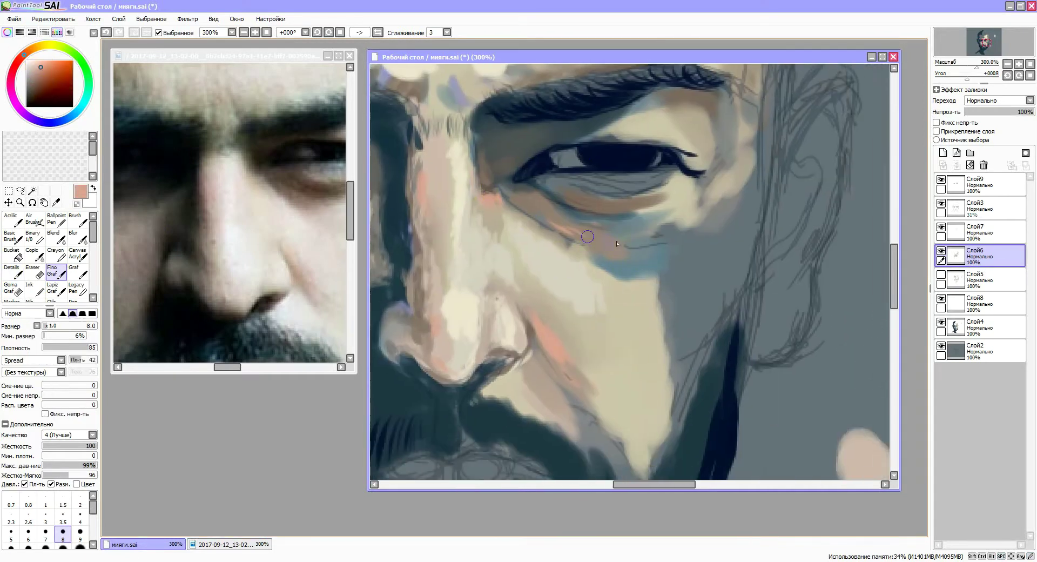
# - Lay orange strokes over the forehead, then blend sampled pale beige across it
pyautogui.click(660, 65)
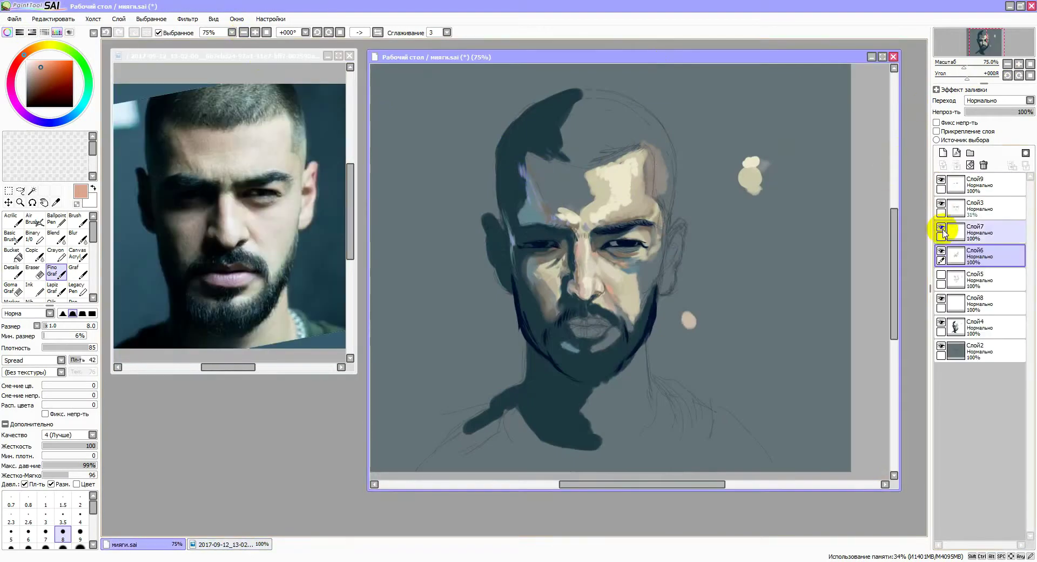
pyautogui.moveTo(551, 180)
pyautogui.mouseDown()
pyautogui.moveTo(567, 186)
pyautogui.moveTo(528, 215)
pyautogui.mouseUp()
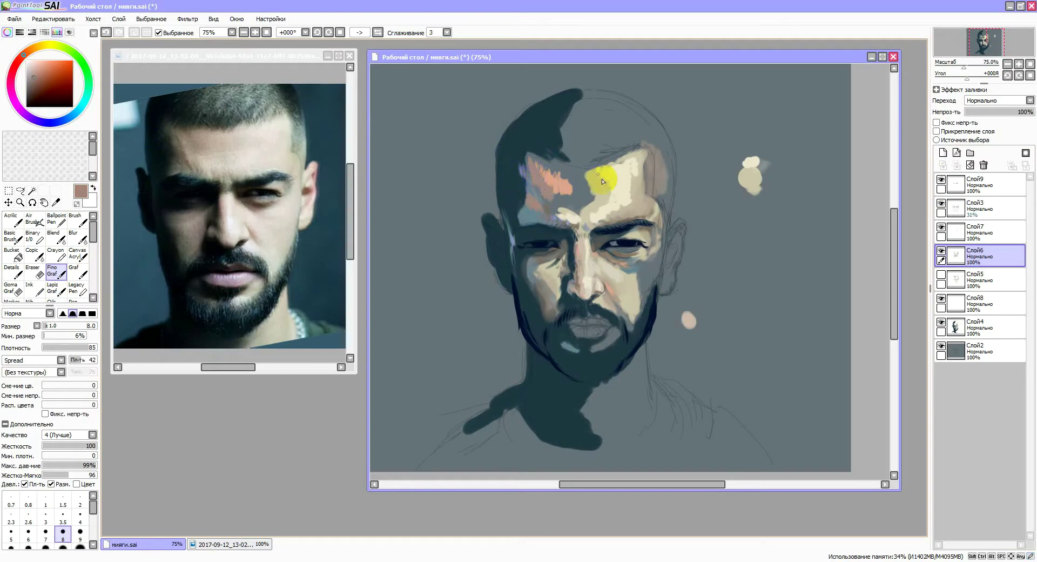
pyautogui.moveTo(551, 158)
pyautogui.mouseDown()
pyautogui.moveTo(560, 169)
pyautogui.moveTo(530, 184)
pyautogui.moveTo(555, 177)
pyautogui.mouseUp()
pyautogui.hotkey('ctrl', 'z')
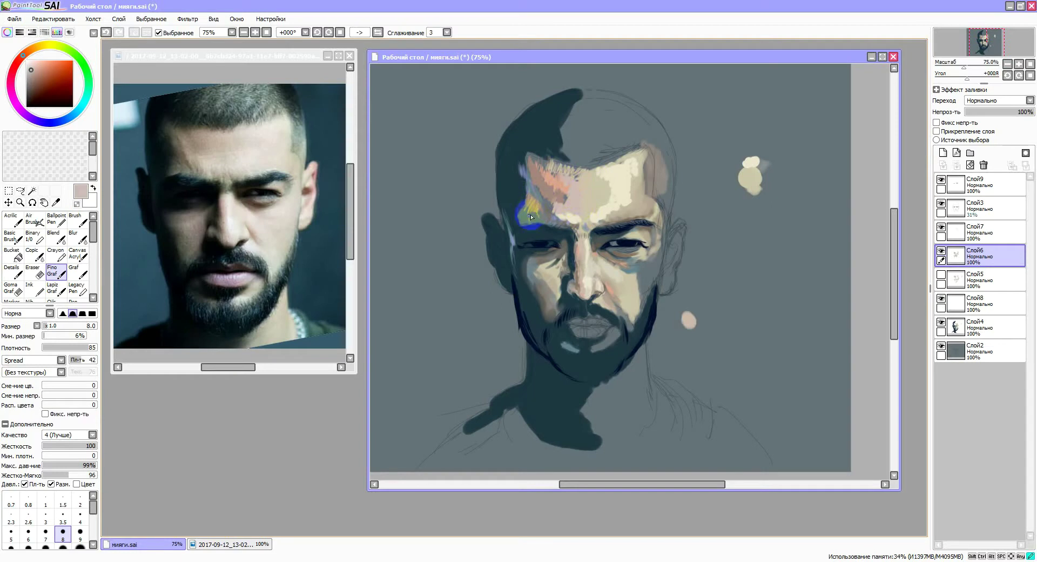
pyautogui.rightClick(561, 204)
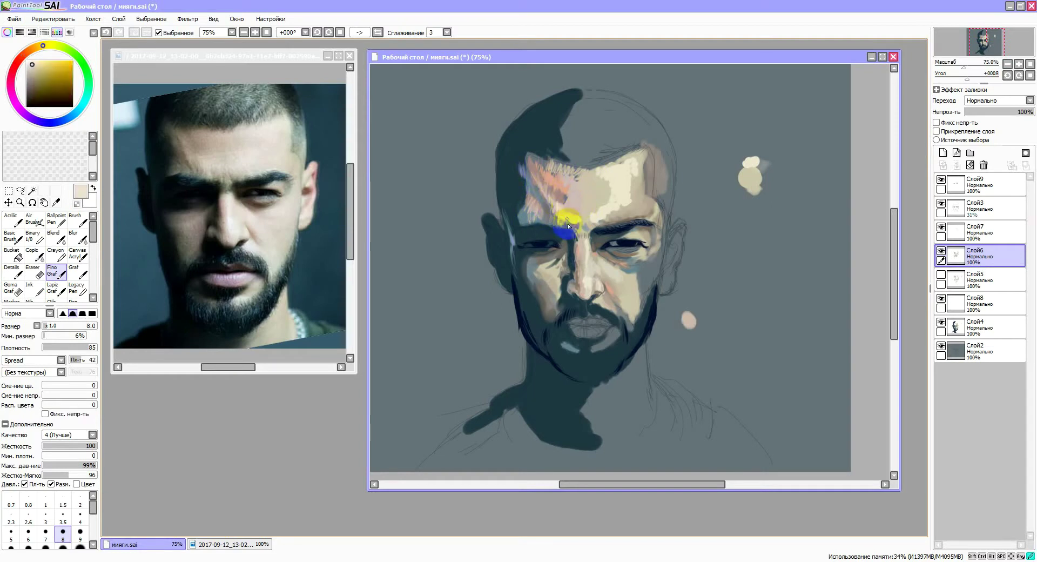
pyautogui.moveTo(589, 221)
pyautogui.mouseDown()
pyautogui.moveTo(607, 167)
pyautogui.moveTo(623, 167)
pyautogui.moveTo(615, 217)
pyautogui.mouseUp()
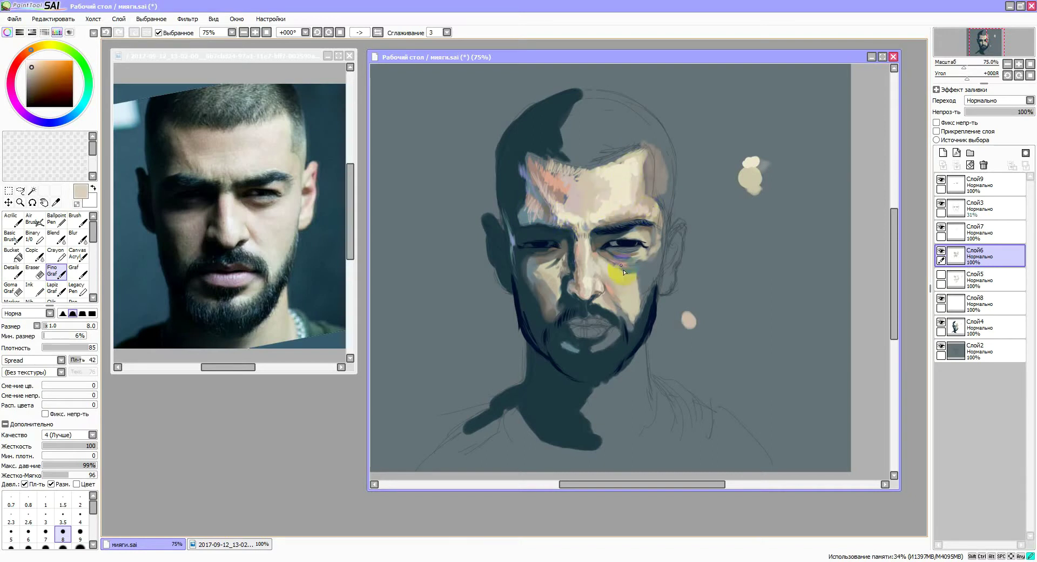
# - Paint warm strokes across the cheeks, right eyebrow, both temples and between the eyes
pyautogui.moveTo(643, 284); pyautogui.dragTo(615, 276)
pyautogui.moveTo(633, 221)
pyautogui.mouseDown()
pyautogui.moveTo(649, 232)
pyautogui.moveTo(655, 275)
pyautogui.mouseUp()
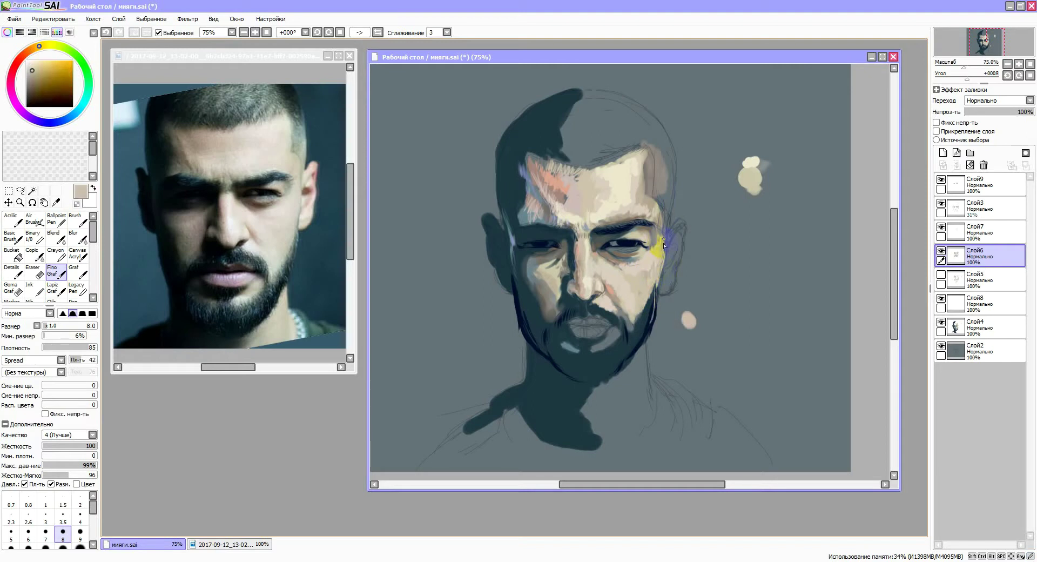
pyautogui.moveTo(663, 215); pyautogui.dragTo(651, 168)
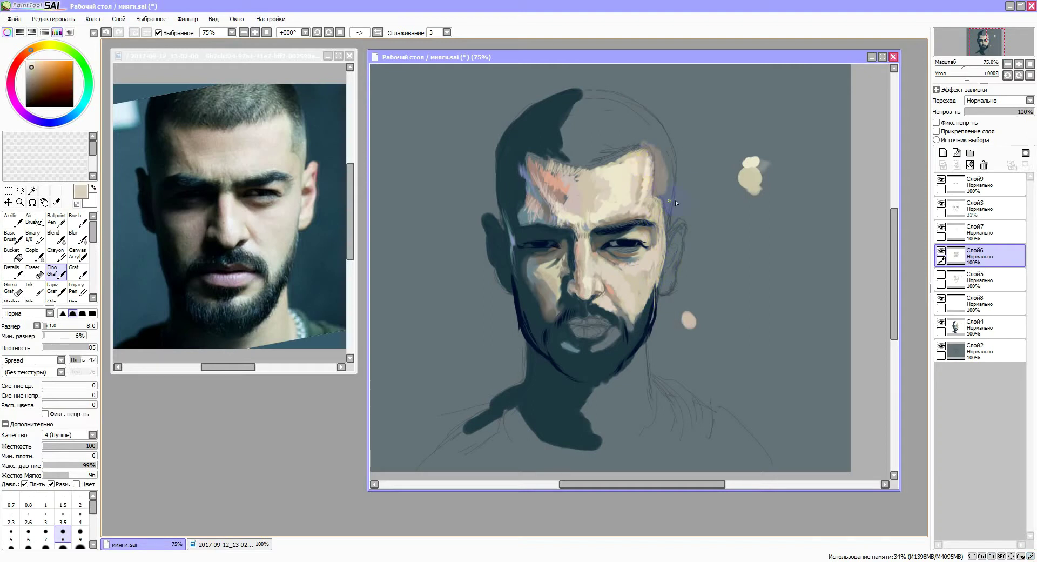
pyautogui.moveTo(519, 178); pyautogui.dragTo(530, 194)
pyautogui.keyDown('alt'); pyautogui.click(625, 173); pyautogui.keyUp('alt')
pyautogui.moveTo(573, 238); pyautogui.dragTo(585, 244)
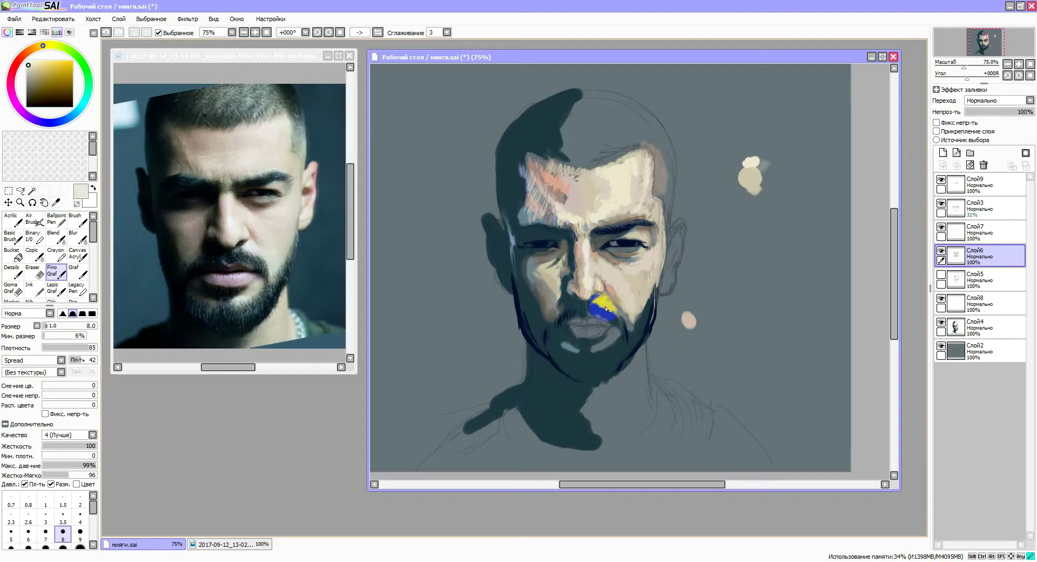
pyautogui.moveTo(639, 264); pyautogui.dragTo(618, 274)
# - Paint the ear with light beige, sampling cream, orange-brown and muted tones for the lobe
pyautogui.keyDown('alt'); pyautogui.click(683, 222); pyautogui.keyUp('alt')
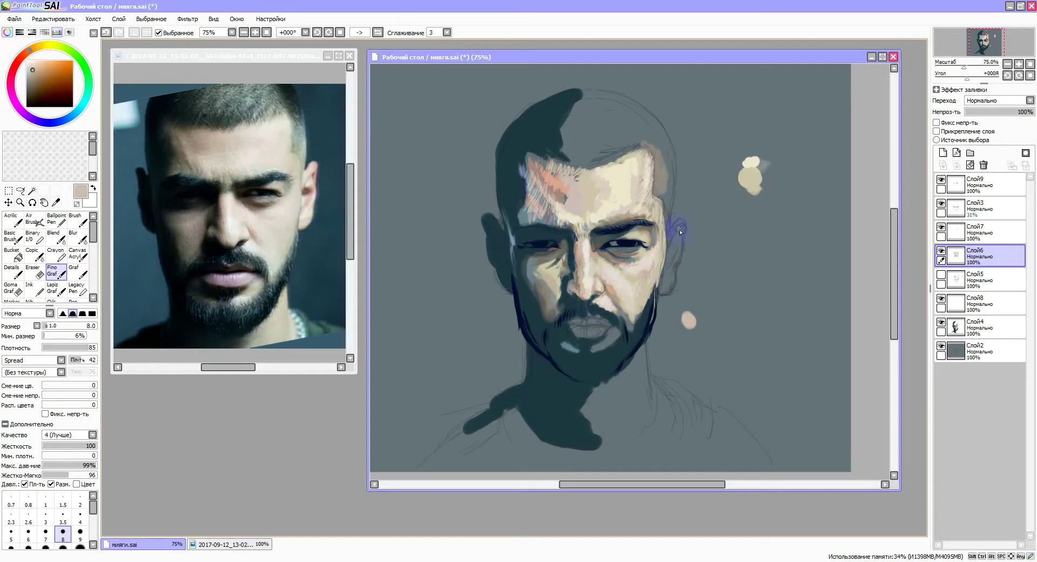
pyautogui.keyDown('alt'); pyautogui.click(754, 179); pyautogui.keyUp('alt')
pyautogui.moveTo(665, 230); pyautogui.dragTo(670, 241)
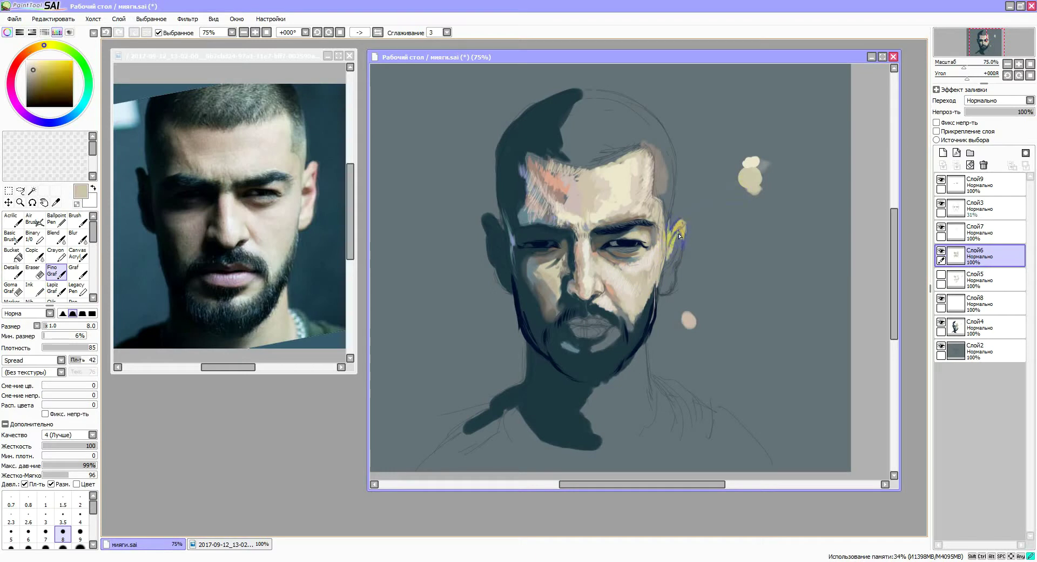
pyautogui.keyDown('alt'); pyautogui.click(683, 236); pyautogui.keyUp('alt')
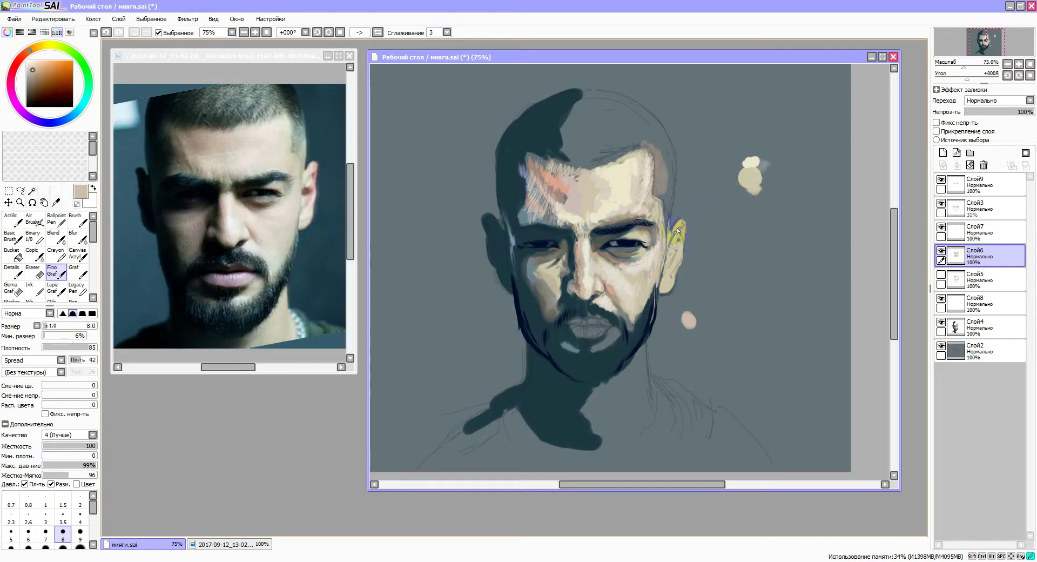
pyautogui.keyDown('alt'); pyautogui.click(752, 174); pyautogui.keyUp('alt')
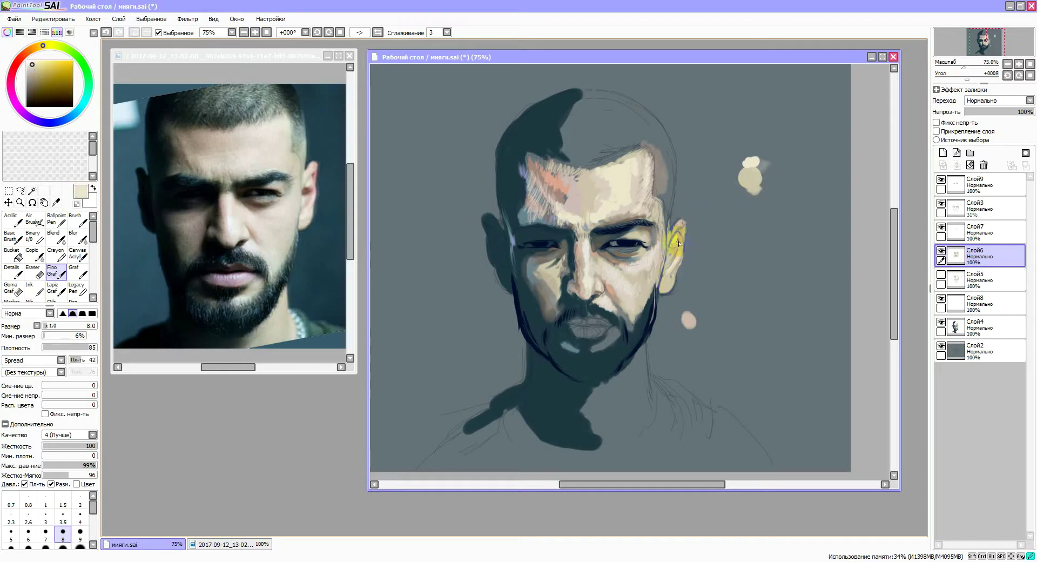
pyautogui.keyDown('alt'); pyautogui.click(691, 317); pyautogui.keyUp('alt')
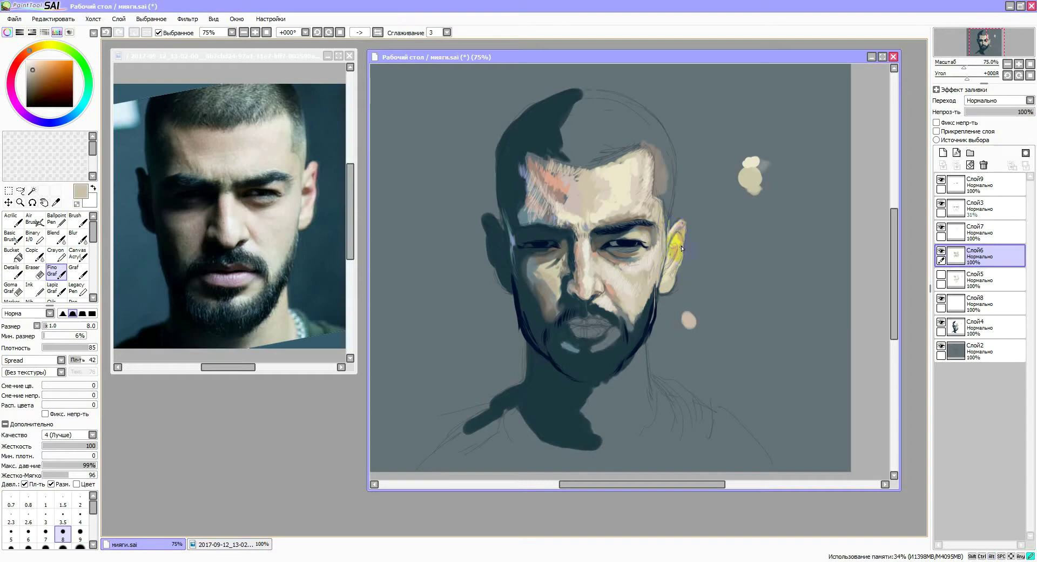
pyautogui.keyDown('alt'); pyautogui.click(688, 238); pyautogui.keyUp('alt')
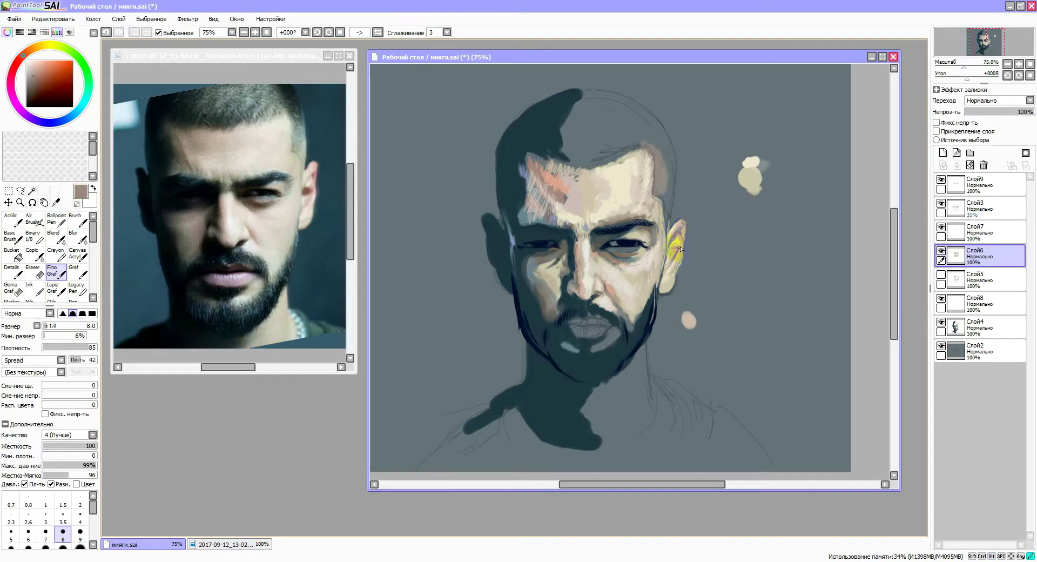
pyautogui.keyDown('alt'); pyautogui.click(669, 289); pyautogui.keyUp('alt')
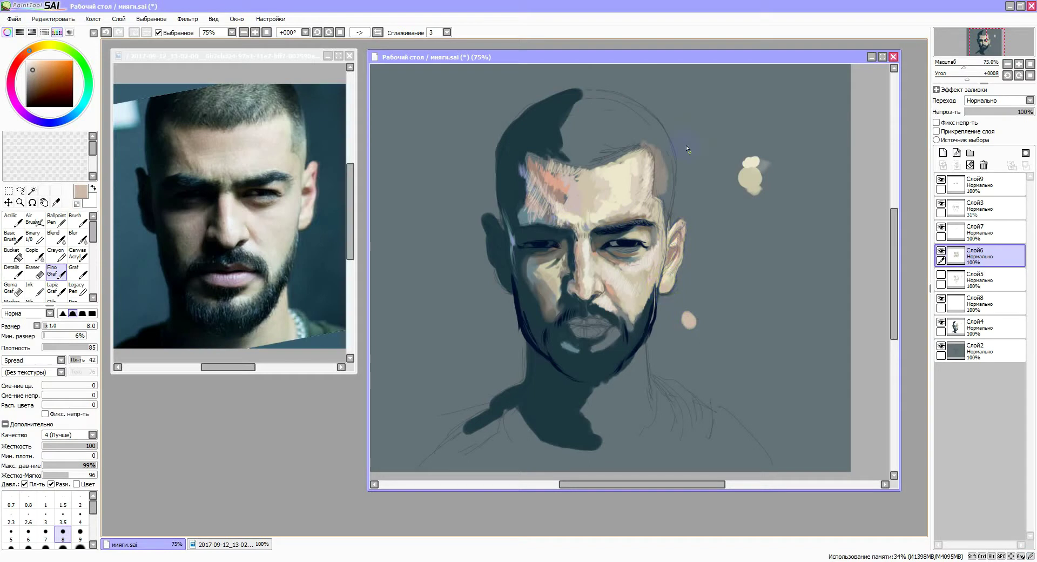
pyautogui.press('b')
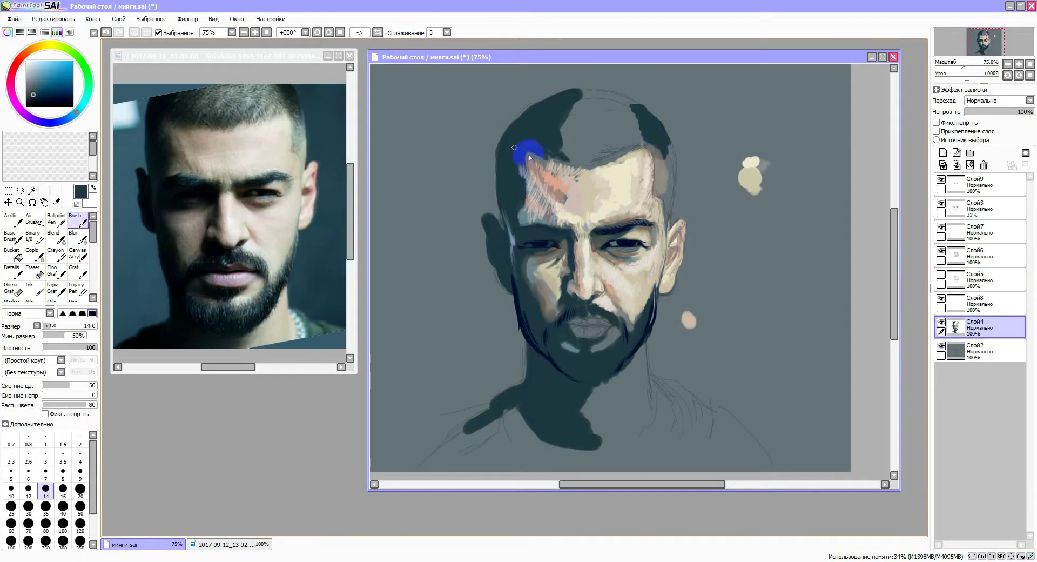
# - On new layer Слой10, paint dark navy over the left forehead, hairline, left eye socket and neck edge
pyautogui.click(943, 153)
pyautogui.moveTo(500, 162)
pyautogui.mouseDown()
pyautogui.moveTo(537, 255)
pyautogui.moveTo(553, 260)
pyautogui.moveTo(497, 233)
pyautogui.moveTo(528, 301)
pyautogui.moveTo(558, 316)
pyautogui.moveTo(528, 320)
pyautogui.moveTo(535, 335)
pyautogui.moveTo(507, 287)
pyautogui.moveTo(497, 232)
pyautogui.moveTo(503, 162)
pyautogui.moveTo(514, 160)
pyautogui.moveTo(505, 153)
pyautogui.moveTo(538, 156)
pyautogui.moveTo(549, 111)
pyautogui.moveTo(568, 100)
pyautogui.moveTo(616, 97)
pyautogui.mouseUp()
pyautogui.moveTo(555, 386); pyautogui.dragTo(550, 338)
pyautogui.moveTo(522, 206)
pyautogui.mouseDown()
pyautogui.moveTo(556, 254)
pyautogui.moveTo(635, 275)
pyautogui.moveTo(567, 291)
pyautogui.moveTo(537, 273)
pyautogui.moveTo(561, 329)
pyautogui.moveTo(607, 326)
pyautogui.moveTo(638, 281)
pyautogui.moveTo(609, 303)
pyautogui.mouseUp()
pyautogui.moveTo(523, 292)
pyautogui.mouseDown()
pyautogui.moveTo(538, 347)
pyautogui.moveTo(530, 318)
pyautogui.moveTo(563, 351)
pyautogui.moveTo(481, 371)
pyautogui.moveTo(561, 363)
pyautogui.mouseUp()
# - Zoom in, sample beige skin tones, and set up the fine textured brush with dark teal
pyautogui.scroll(2, 586, 232)
pyautogui.scroll(1, 586, 231)
pyautogui.click(11, 271)
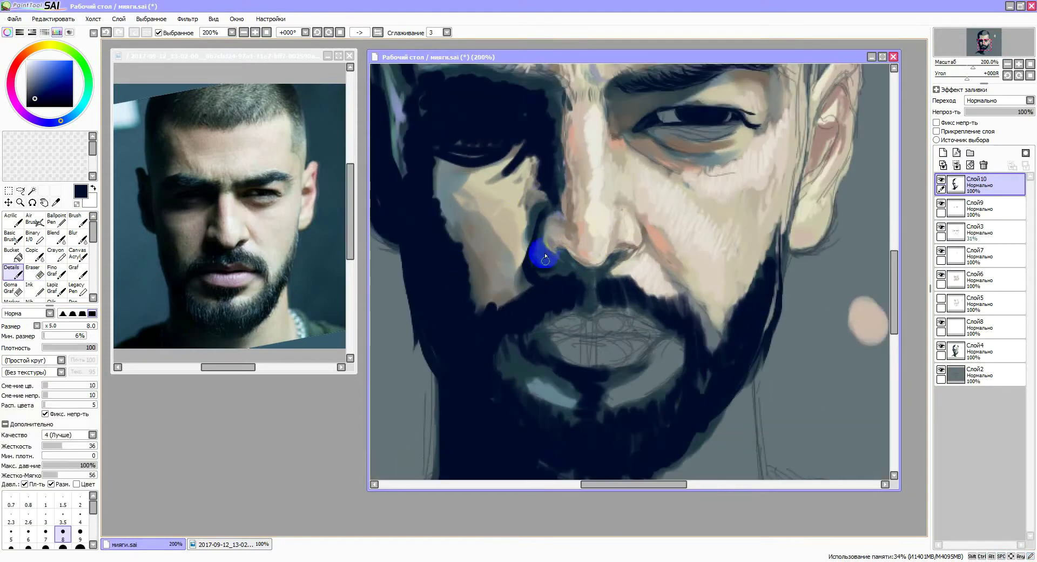
pyautogui.moveTo(597, 258); pyautogui.dragTo(602, 254)
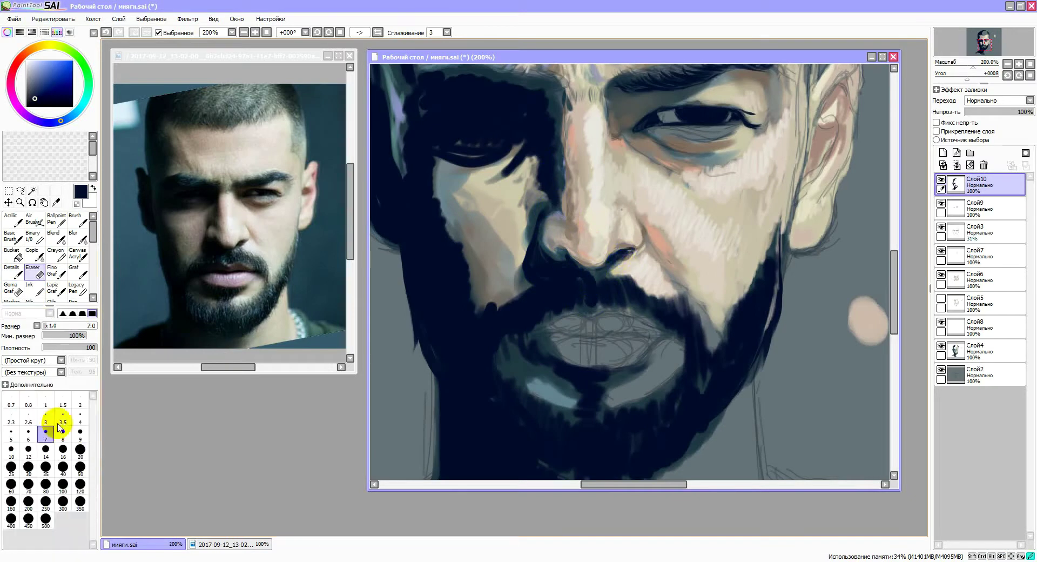
pyautogui.keyDown('alt'); pyautogui.click(696, 307); pyautogui.keyUp('alt')
pyautogui.keyDown('alt'); pyautogui.click(713, 347); pyautogui.keyUp('alt')
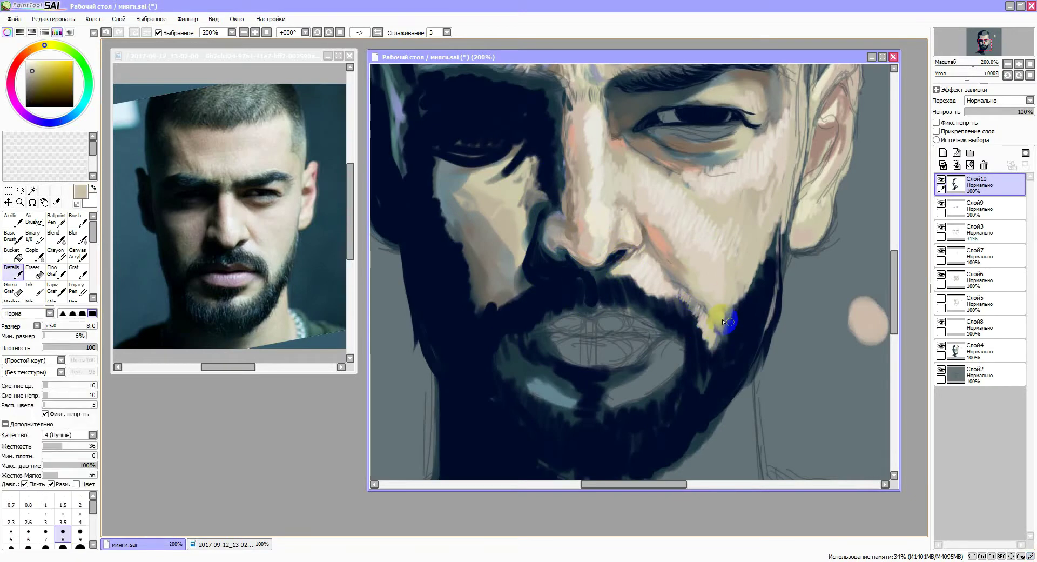
pyautogui.click(1007, 64)
pyautogui.keyDown('alt'); pyautogui.click(125, 247); pyautogui.keyUp('alt')
pyautogui.click(54, 272)
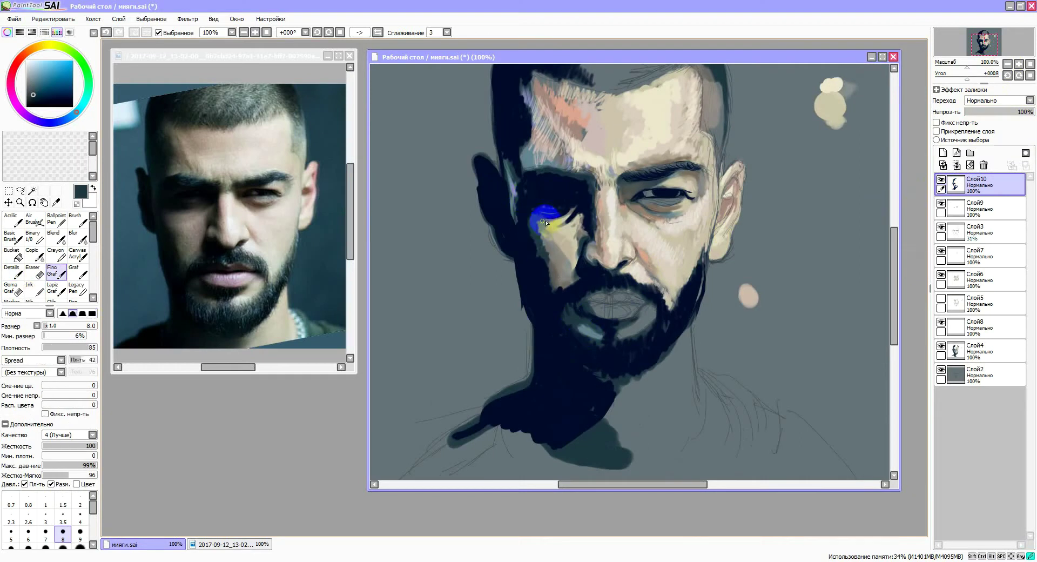
# - Paint dark teal strokes from the eye socket down the cheek to the jaw and near the forehead on Слой10
pyautogui.moveTo(563, 190); pyautogui.dragTo(632, 323)
pyautogui.moveTo(676, 279); pyautogui.dragTo(679, 292)
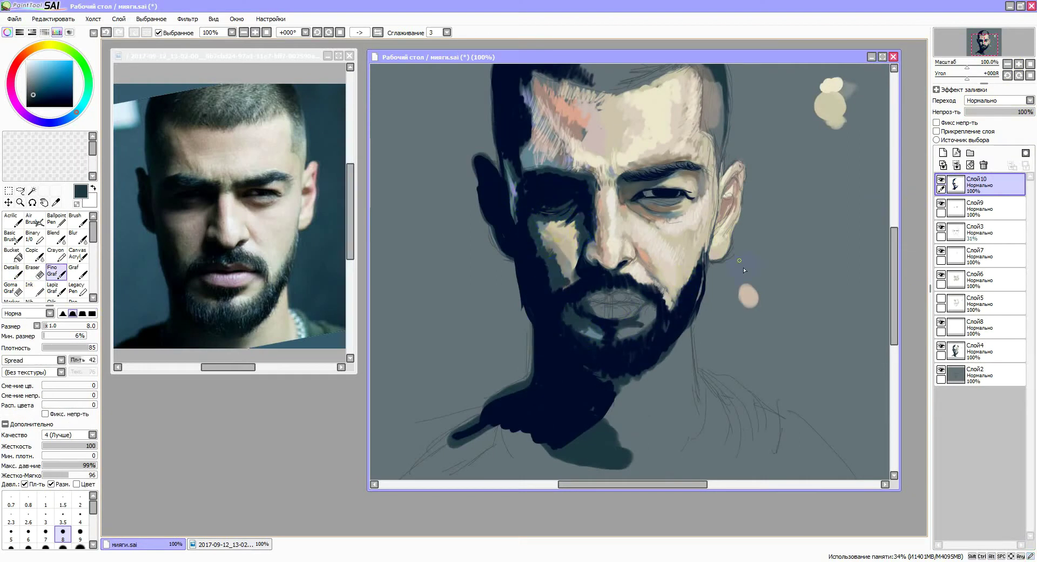
pyautogui.click(942, 280)
pyautogui.keyDown('alt'); pyautogui.click(621, 336); pyautogui.keyUp('alt')
pyautogui.click(956, 187)
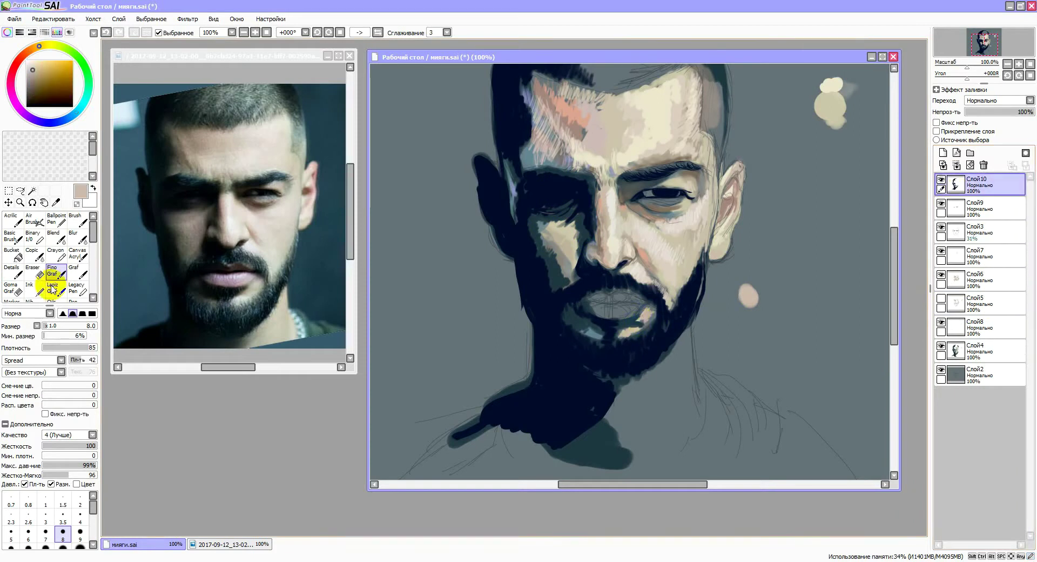
pyautogui.keyDown('alt'); pyautogui.click(129, 259); pyautogui.keyUp('alt')
pyautogui.moveTo(556, 283)
pyautogui.mouseDown()
pyautogui.moveTo(505, 167)
pyautogui.moveTo(520, 241)
pyautogui.moveTo(528, 209)
pyautogui.moveTo(550, 192)
pyautogui.mouseUp()
# - Darken the hairline and the hair above the forehead with dark strokes
pyautogui.scroll(3, 519, 242)
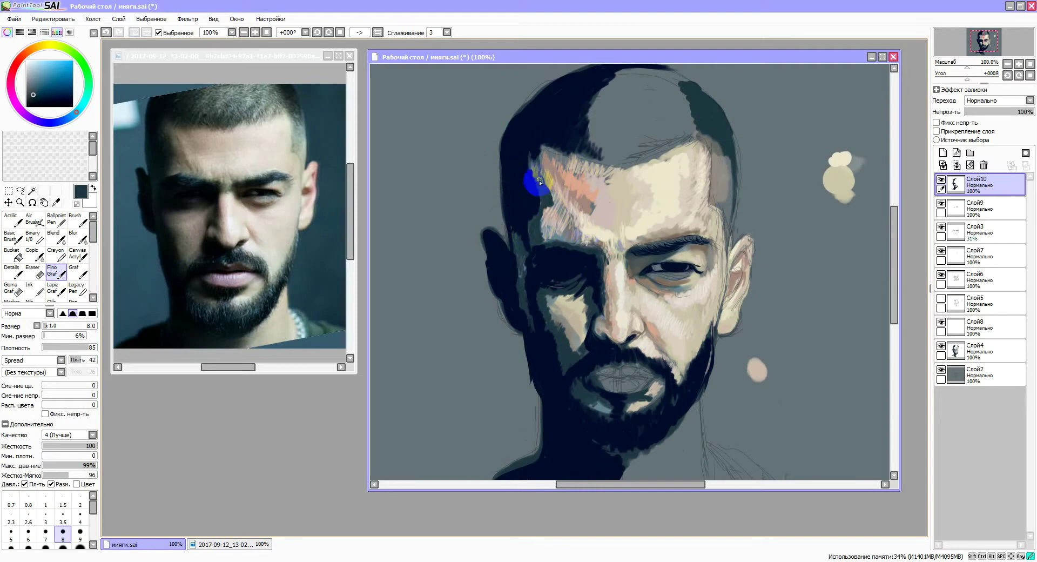
pyautogui.moveTo(534, 156)
pyautogui.mouseDown()
pyautogui.moveTo(547, 167)
pyautogui.moveTo(562, 132)
pyautogui.moveTo(586, 148)
pyautogui.mouseUp()
pyautogui.moveTo(598, 87)
pyautogui.mouseDown()
pyautogui.moveTo(599, 152)
pyautogui.moveTo(637, 128)
pyautogui.moveTo(625, 127)
pyautogui.moveTo(643, 139)
pyautogui.moveTo(724, 116)
pyautogui.mouseUp()
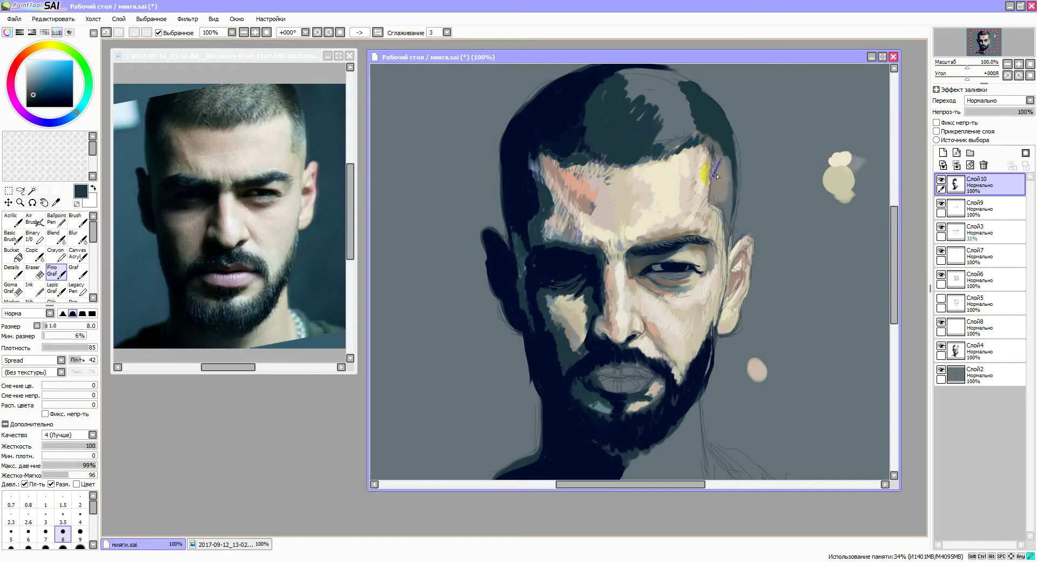
pyautogui.moveTo(728, 190)
pyautogui.mouseDown()
pyautogui.moveTo(695, 105)
pyautogui.moveTo(637, 88)
pyautogui.mouseUp()
# - Blend the left cheek, right cheek with beard and moustache, and shadowed left eye area
pyautogui.press('b')
pyautogui.moveTo(573, 324)
pyautogui.mouseDown()
pyautogui.moveTo(556, 371)
pyautogui.moveTo(522, 310)
pyautogui.moveTo(537, 262)
pyautogui.moveTo(531, 215)
pyautogui.moveTo(556, 227)
pyautogui.moveTo(541, 188)
pyautogui.moveTo(566, 151)
pyautogui.moveTo(715, 184)
pyautogui.moveTo(726, 171)
pyautogui.mouseUp()
pyautogui.moveTo(710, 329)
pyautogui.mouseDown()
pyautogui.moveTo(632, 416)
pyautogui.moveTo(660, 381)
pyautogui.moveTo(660, 361)
pyautogui.mouseUp()
pyautogui.moveTo(534, 314)
pyautogui.mouseDown()
pyautogui.moveTo(588, 289)
pyautogui.moveTo(580, 340)
pyautogui.moveTo(562, 355)
pyautogui.moveTo(568, 343)
pyautogui.moveTo(535, 326)
pyautogui.moveTo(568, 265)
pyautogui.moveTo(589, 308)
pyautogui.mouseUp()
# - Add detail near the eye and nose bridge, then blend the bridge and hair above the forehead
pyautogui.press('d')
pyautogui.moveTo(574, 273)
pyautogui.mouseDown()
pyautogui.moveTo(530, 248)
pyautogui.moveTo(536, 226)
pyautogui.moveTo(594, 297)
pyautogui.moveTo(605, 263)
pyautogui.mouseUp()
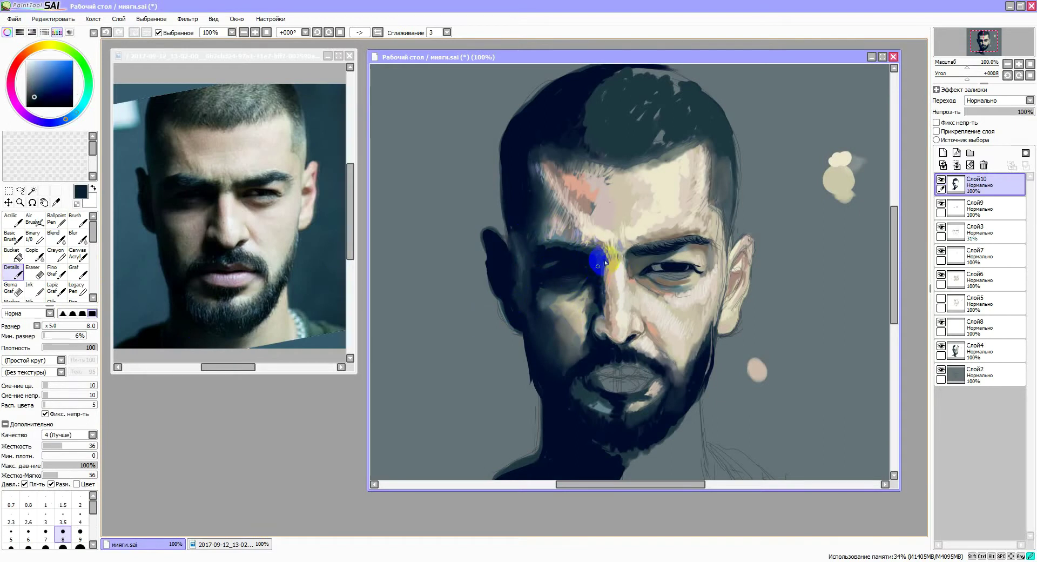
pyautogui.moveTo(596, 328)
pyautogui.mouseDown()
pyautogui.moveTo(597, 267)
pyautogui.moveTo(598, 301)
pyautogui.moveTo(612, 299)
pyautogui.moveTo(600, 289)
pyautogui.mouseUp()
pyautogui.press('b')
pyautogui.moveTo(583, 119)
pyautogui.mouseDown()
pyautogui.moveTo(595, 104)
pyautogui.moveTo(602, 157)
pyautogui.mouseUp()
pyautogui.moveTo(643, 113)
pyautogui.mouseDown()
pyautogui.moveTo(658, 130)
pyautogui.moveTo(618, 128)
pyautogui.moveTo(648, 144)
pyautogui.moveTo(679, 92)
pyautogui.moveTo(725, 146)
pyautogui.moveTo(665, 70)
pyautogui.mouseUp()
# - Pick a new dark colour and blend the crown hairline into a solid dark navy mass on Слой10
pyautogui.click(978, 351)
pyautogui.keyDown('alt'); pyautogui.click(683, 70); pyautogui.keyUp('alt')
pyautogui.click(978, 183)
pyautogui.click(60, 275)
pyautogui.scroll(1, 636, 92)
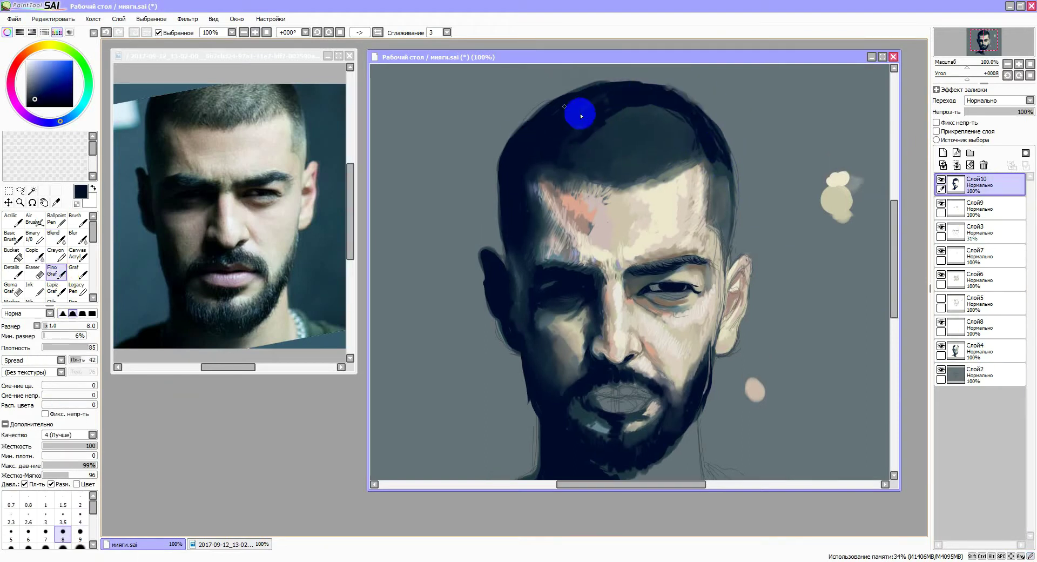
pyautogui.click(53, 236)
pyautogui.moveTo(663, 188)
pyautogui.mouseDown()
pyautogui.moveTo(654, 109)
pyautogui.moveTo(726, 162)
pyautogui.moveTo(669, 145)
pyautogui.moveTo(724, 173)
pyautogui.moveTo(708, 208)
pyautogui.mouseUp()
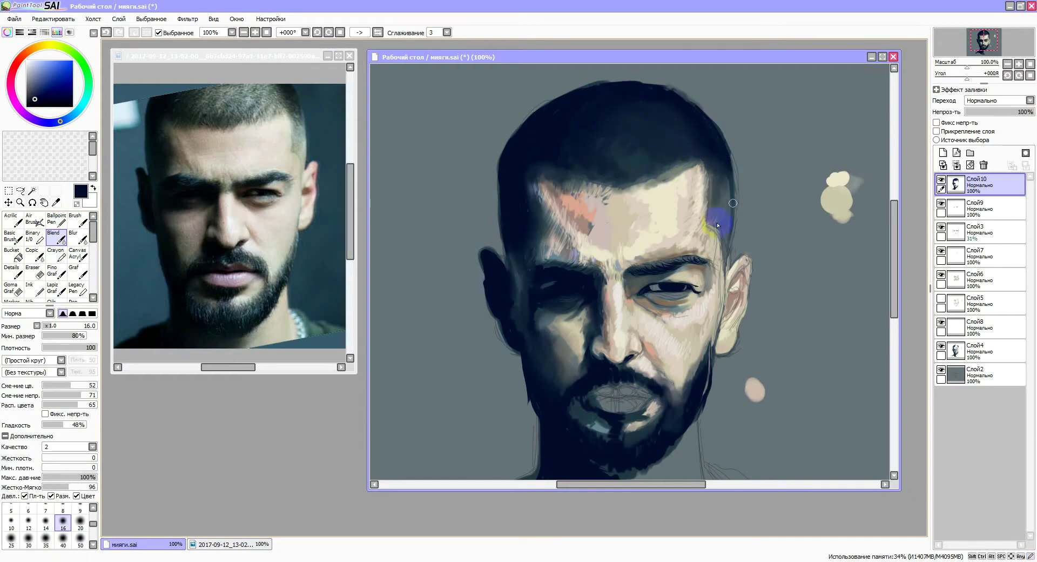
pyautogui.scroll(-5, 598, 261)
# - Lay a first mauve stroke on the lips on Слой9 and set its opacity to 56%
pyautogui.click(981, 208)
pyautogui.keyDown('alt'); pyautogui.click(564, 313); pyautogui.keyUp('alt')
pyautogui.click(54, 270)
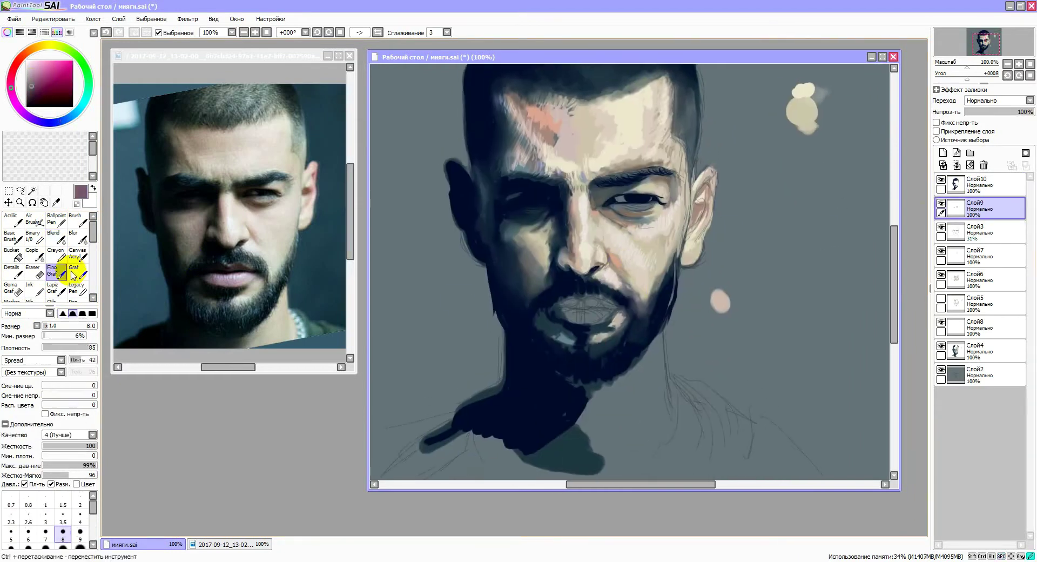
pyautogui.moveTo(573, 319); pyautogui.dragTo(591, 305)
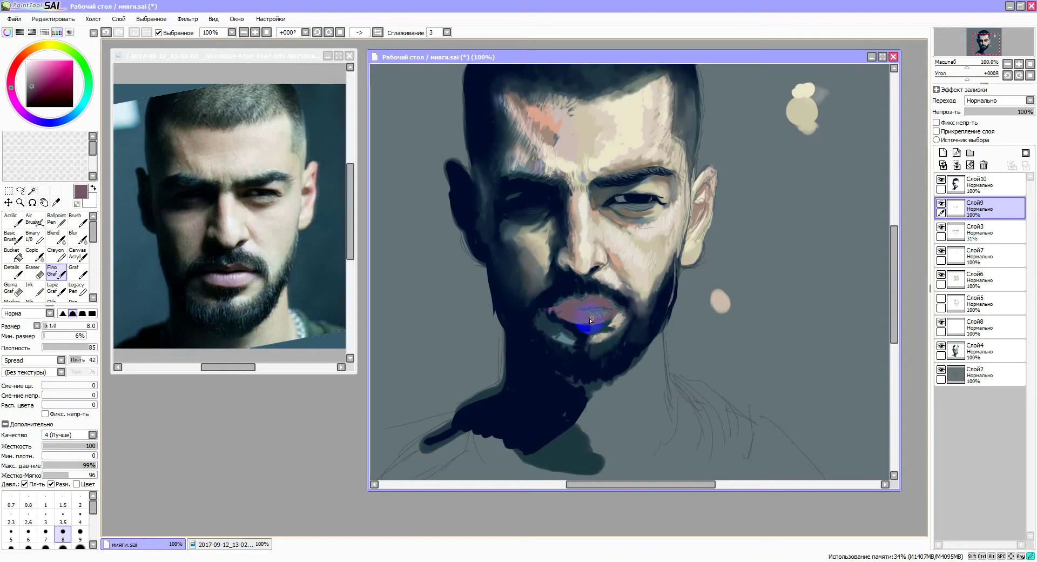
pyautogui.moveTo(1032, 112); pyautogui.dragTo(1004, 112)
# - Paint a darker plum stroke over the lips with Fino Graf
pyautogui.press('e')
pyautogui.click(991, 206)
pyautogui.press('e')
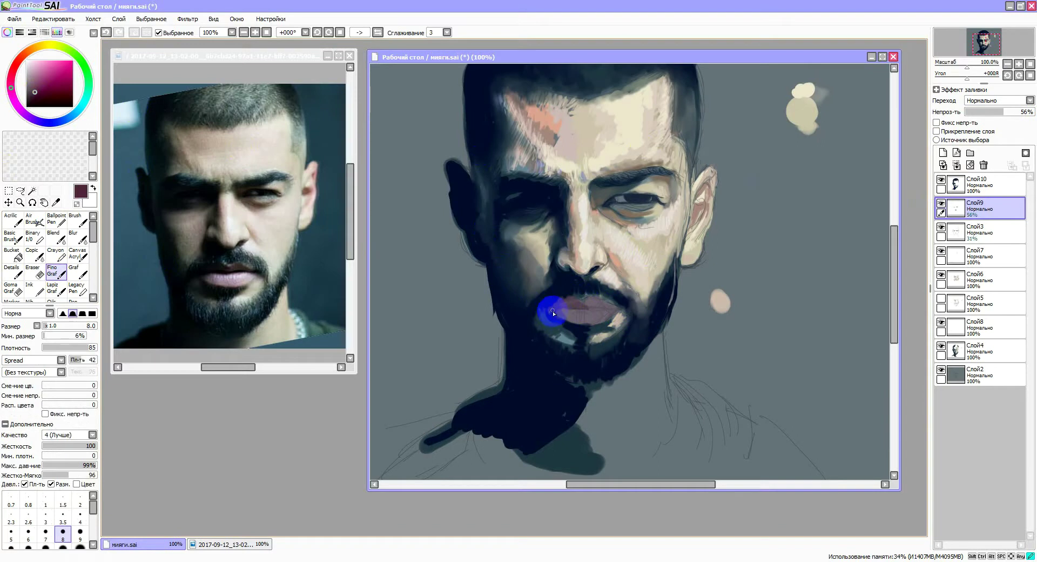
pyautogui.moveTo(600, 308); pyautogui.dragTo(580, 314)
pyautogui.keyDown('alt'); pyautogui.click(549, 311); pyautogui.keyUp('alt')
pyautogui.press('e')
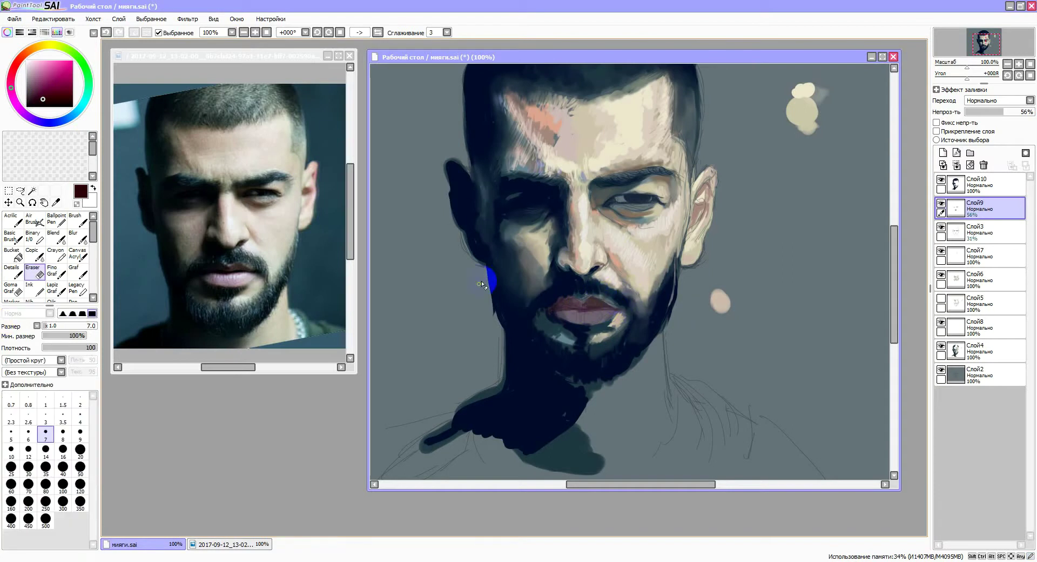
pyautogui.click(52, 270)
# - Resample the lip mauves and repaint the lower lip in lighter mauve
pyautogui.keyDown('alt'); pyautogui.click(567, 310); pyautogui.keyUp('alt')
pyautogui.keyDown('alt'); pyautogui.click(563, 318); pyautogui.keyUp('alt')
pyautogui.keyDown('alt'); pyautogui.click(564, 316); pyautogui.keyUp('alt')
pyautogui.moveTo(576, 320); pyautogui.dragTo(586, 324)
pyautogui.keyDown('alt'); pyautogui.click(563, 312); pyautogui.keyUp('alt')
# - Adjust the current colour's shade and move Слой9 above Слой10
pyautogui.click(40, 95)
pyautogui.moveTo(533, 285); pyautogui.dragTo(629, 321)
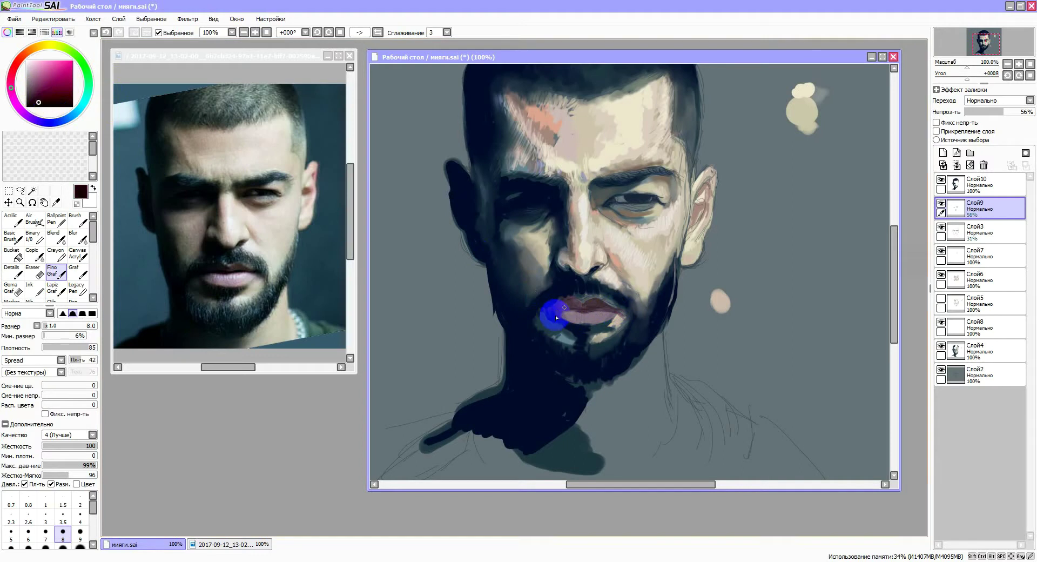
pyautogui.moveTo(568, 296); pyautogui.dragTo(540, 313)
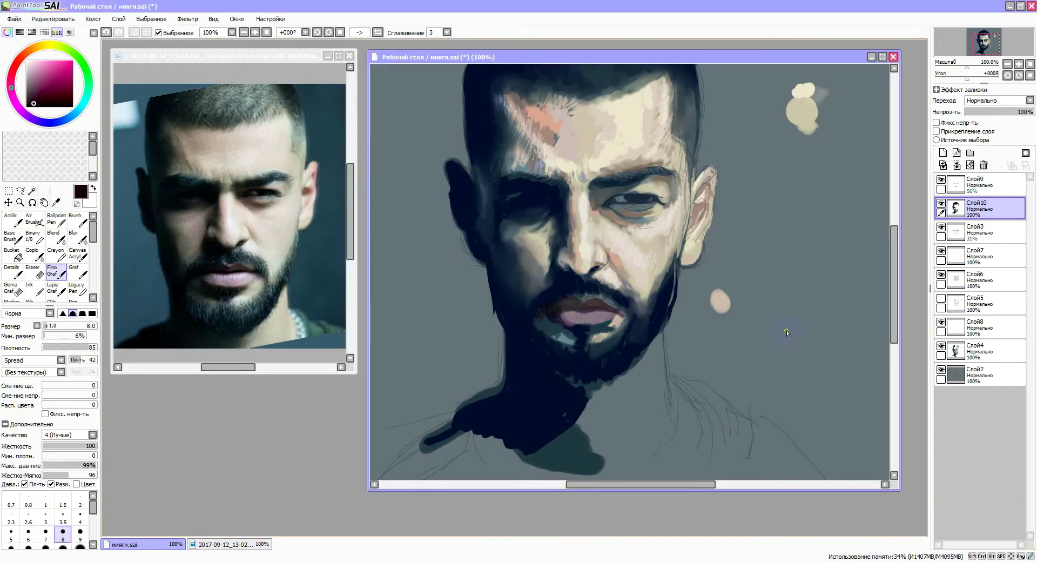
# - Sample pinkish lip tones, then return to Слой10 with dark navy and Fino Graf
pyautogui.keyDown('alt'); pyautogui.click(605, 327); pyautogui.keyUp('alt')
pyautogui.keyDown('alt'); pyautogui.click(579, 316); pyautogui.keyUp('alt')
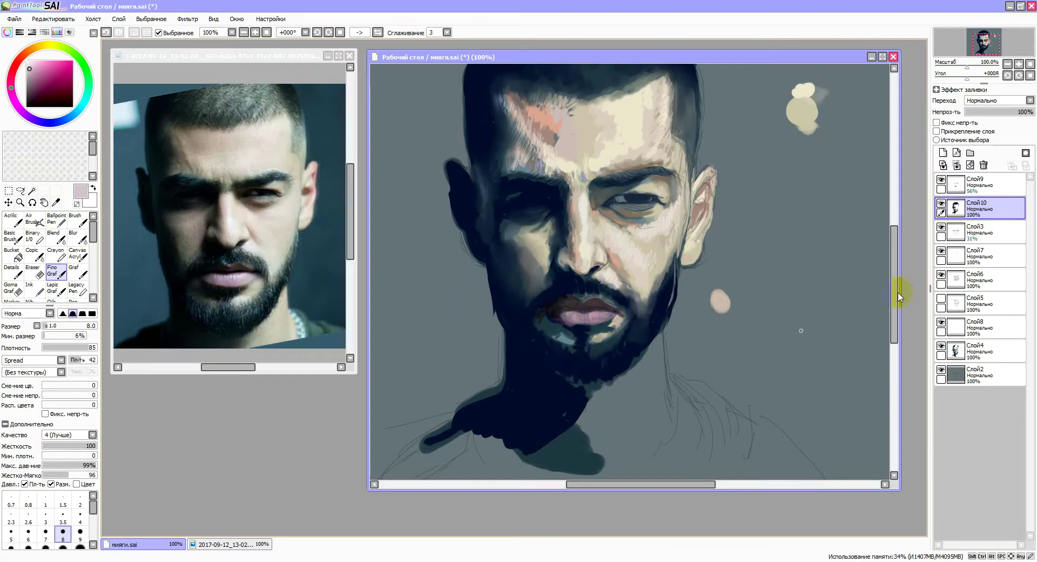
pyautogui.click(980, 184)
pyautogui.click(33, 272)
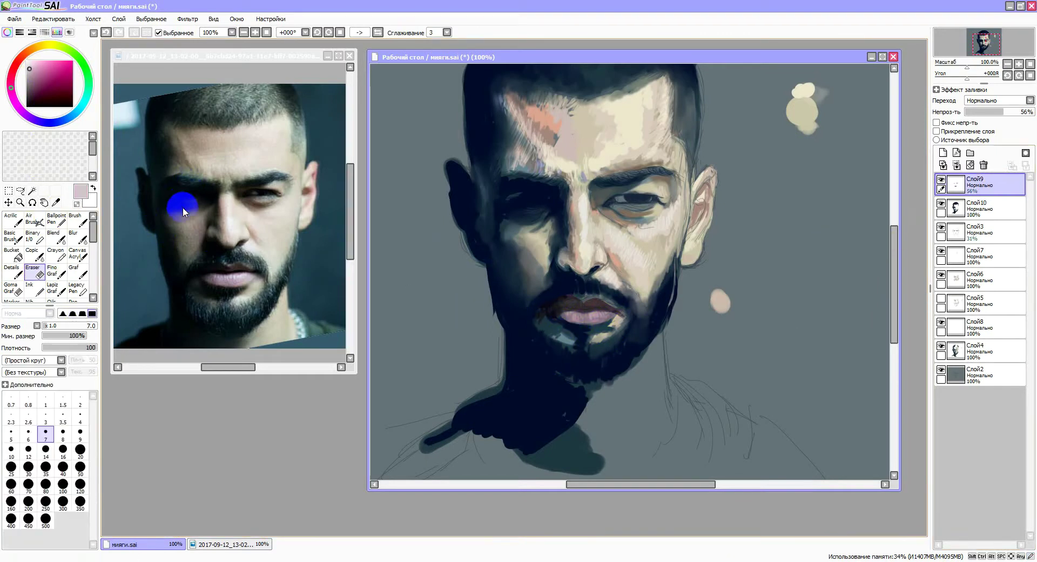
pyautogui.keyDown('alt'); pyautogui.click(144, 187); pyautogui.keyUp('alt')
pyautogui.press('b')
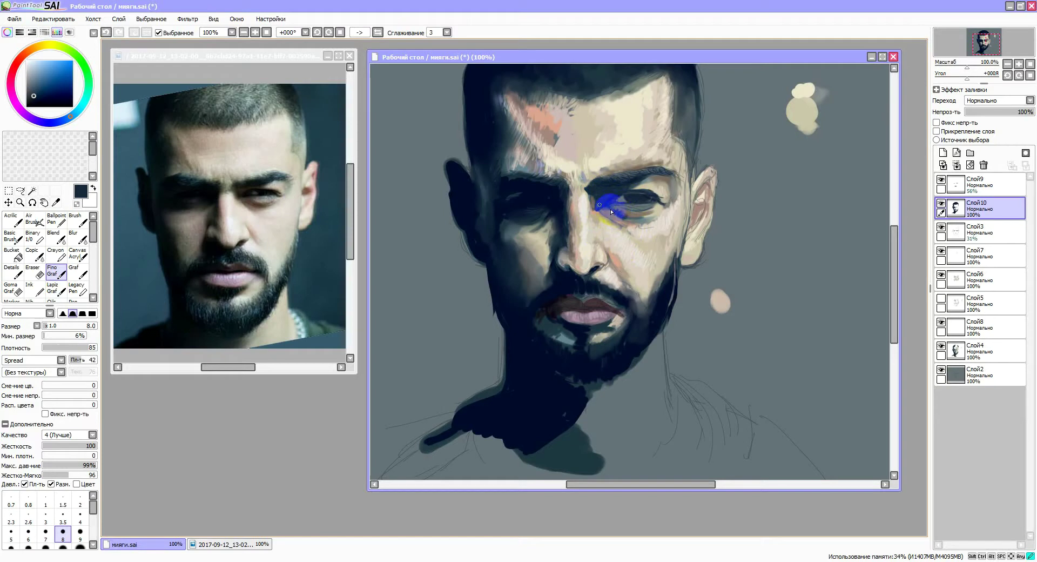
# - Sample greyish brown from the face and blend the shading around the eye on Слой10
pyautogui.keyDown('ctrl'); pyautogui.keyDown('shift'); pyautogui.click(641, 208); pyautogui.keyUp('shift'); pyautogui.keyUp('ctrl')
pyautogui.keyDown('alt'); pyautogui.click(582, 210); pyautogui.keyUp('alt')
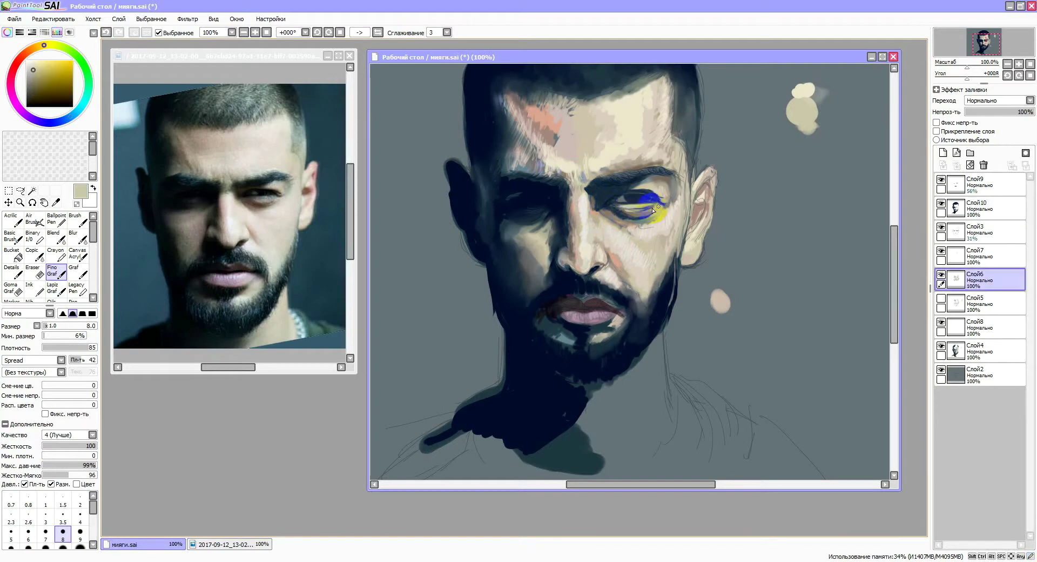
pyautogui.keyDown('alt'); pyautogui.click(647, 241); pyautogui.keyUp('alt')
pyautogui.keyDown('ctrl'); pyautogui.keyDown('shift'); pyautogui.click(660, 215); pyautogui.keyUp('shift'); pyautogui.keyUp('ctrl')
pyautogui.click(53, 237)
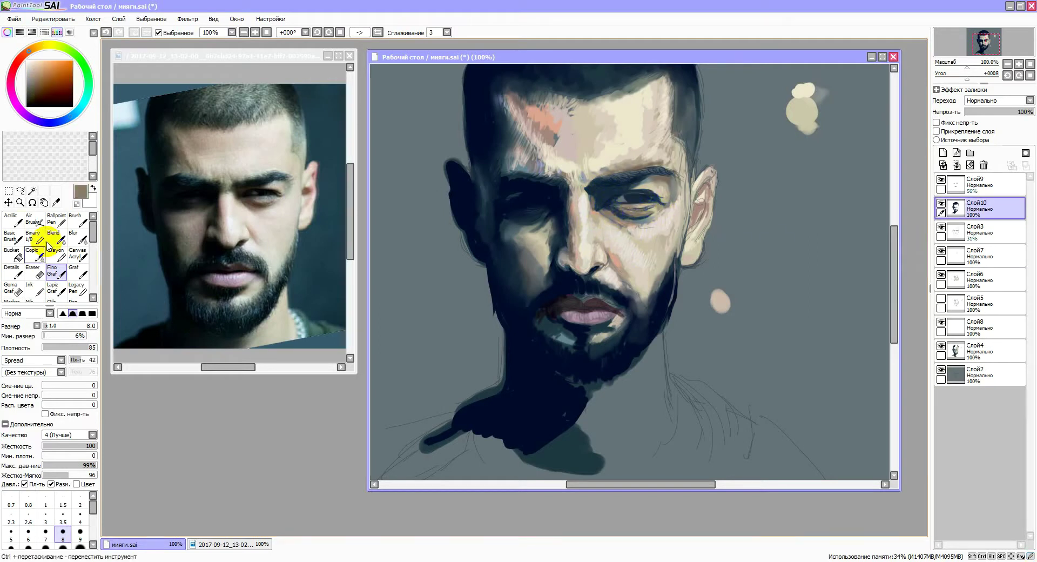
pyautogui.moveTo(626, 232); pyautogui.dragTo(611, 206)
# - Paint dark navy eyebrow strokes, blend them into the skin, and erase a stray mark
pyautogui.click(54, 271)
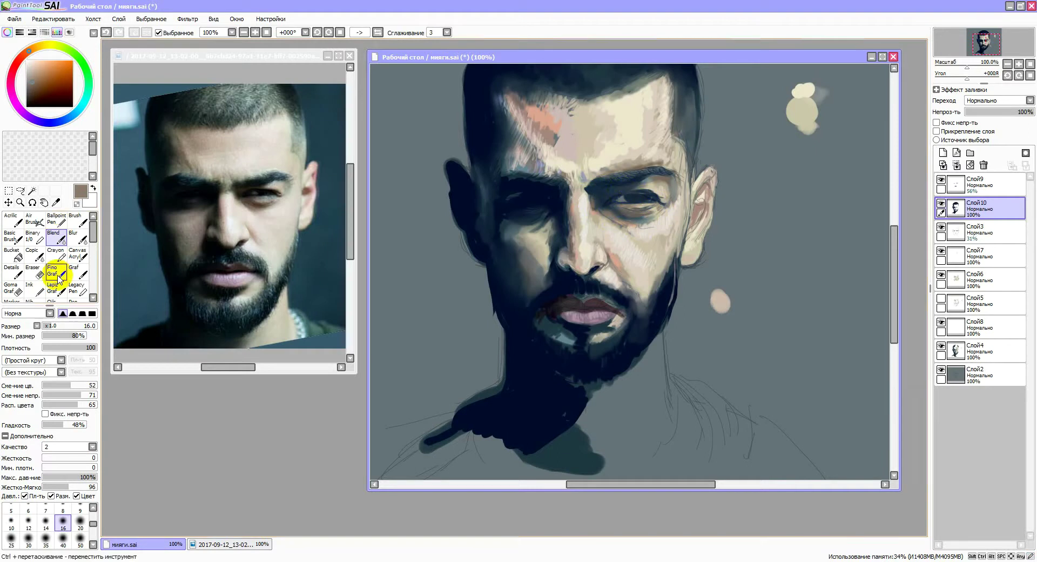
pyautogui.keyDown('alt'); pyautogui.click(597, 189); pyautogui.keyUp('alt')
pyautogui.moveTo(662, 175); pyautogui.dragTo(675, 199)
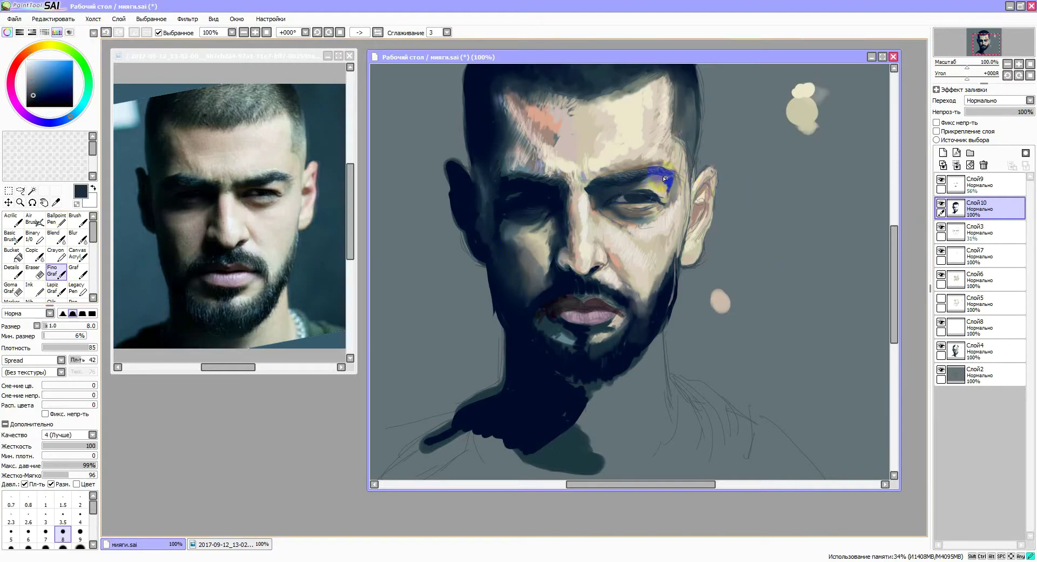
pyautogui.click(604, 208)
pyautogui.click(53, 238)
pyautogui.moveTo(597, 211)
pyautogui.mouseDown()
pyautogui.moveTo(637, 246)
pyautogui.moveTo(621, 233)
pyautogui.mouseUp()
pyautogui.moveTo(675, 181); pyautogui.dragTo(659, 245)
pyautogui.press('e')
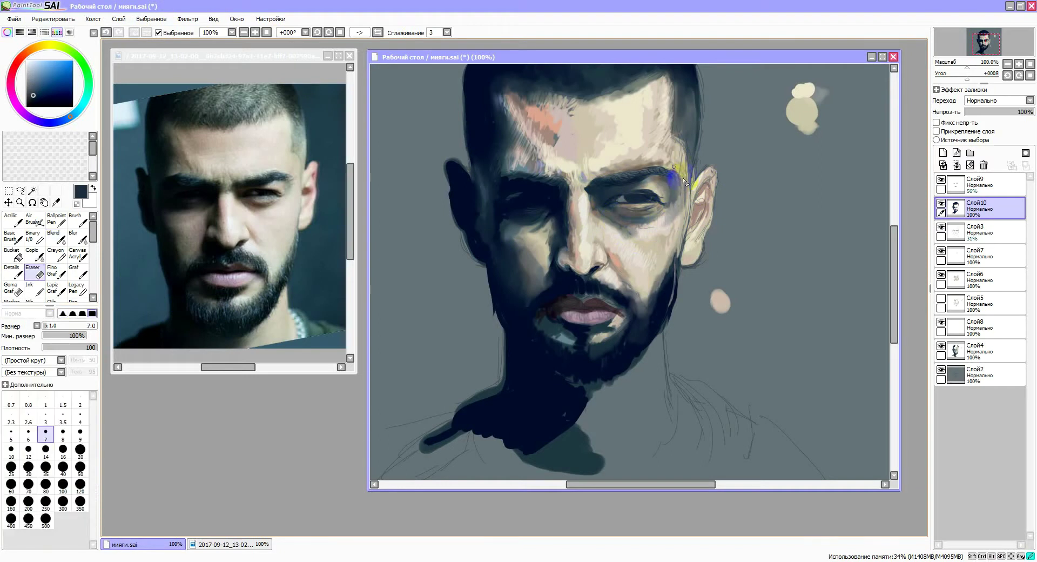
pyautogui.moveTo(636, 231); pyautogui.dragTo(665, 208)
# - On Слой6, paint light beige onto the upper eyelid and inner eye
pyautogui.click(967, 278)
pyautogui.press('b')
pyautogui.keyDown('alt'); pyautogui.click(664, 214); pyautogui.keyUp('alt')
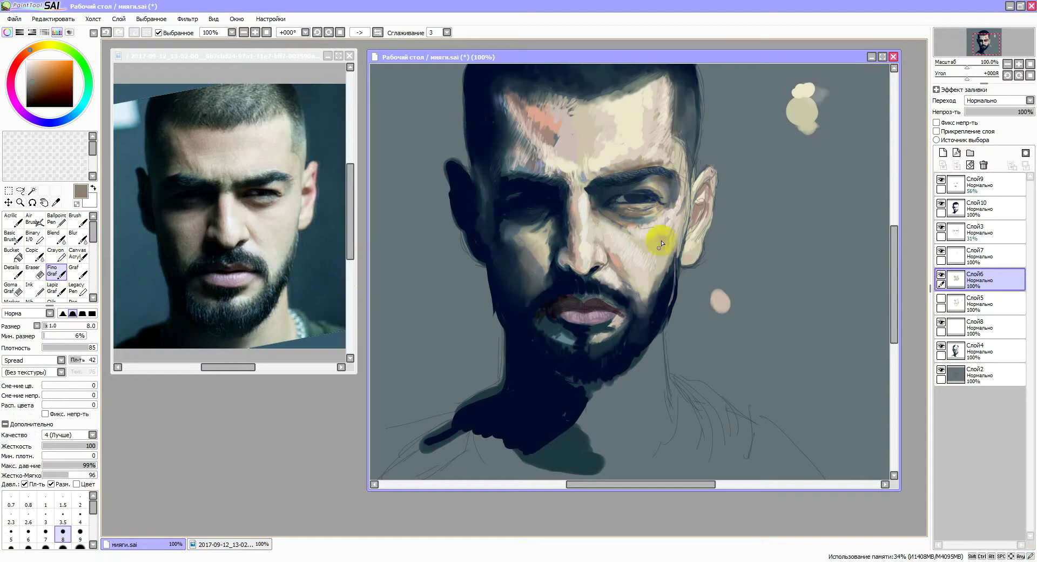
pyautogui.keyDown('alt'); pyautogui.click(664, 201); pyautogui.keyUp('alt')
pyautogui.moveTo(664, 185); pyautogui.dragTo(641, 187)
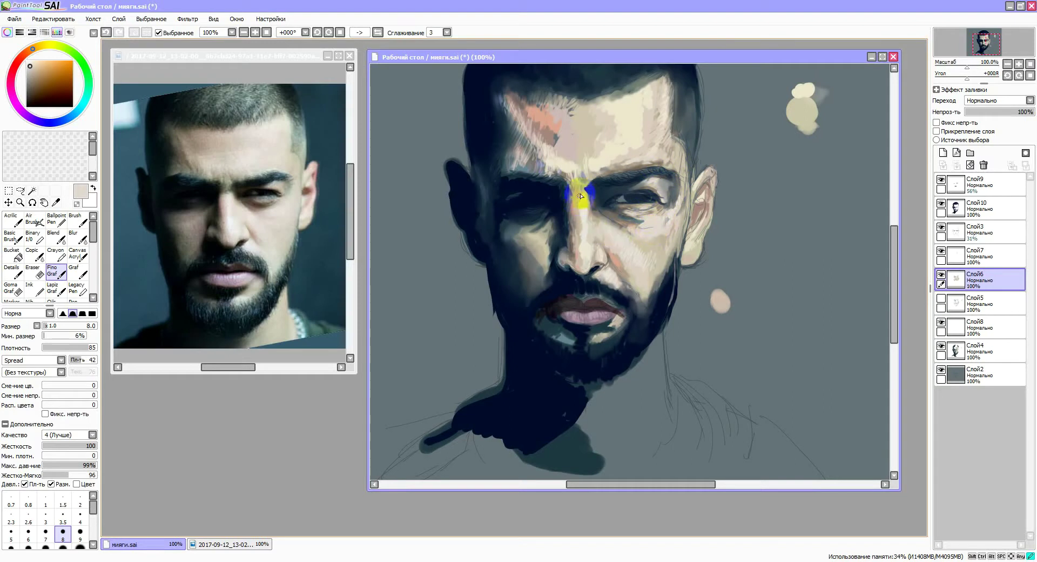
pyautogui.click(631, 200)
pyautogui.keyDown('alt'); pyautogui.click(592, 260); pyautogui.keyUp('alt')
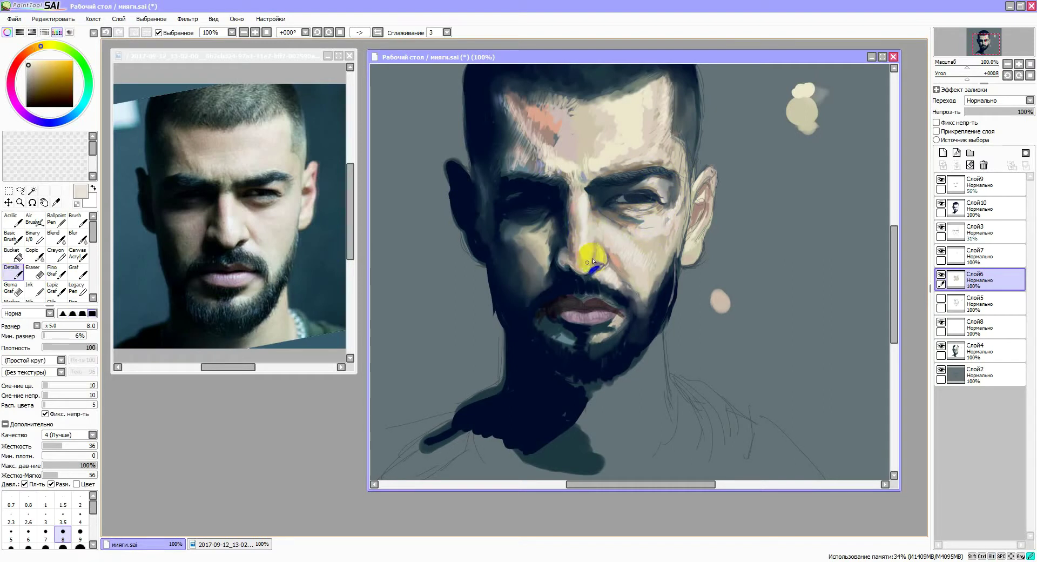
pyautogui.keyDown('alt'); pyautogui.click(630, 228); pyautogui.keyUp('alt')
# - Zoom in and erase paint over the eye on the upper paint layer
pyautogui.scroll(2, 675, 200)
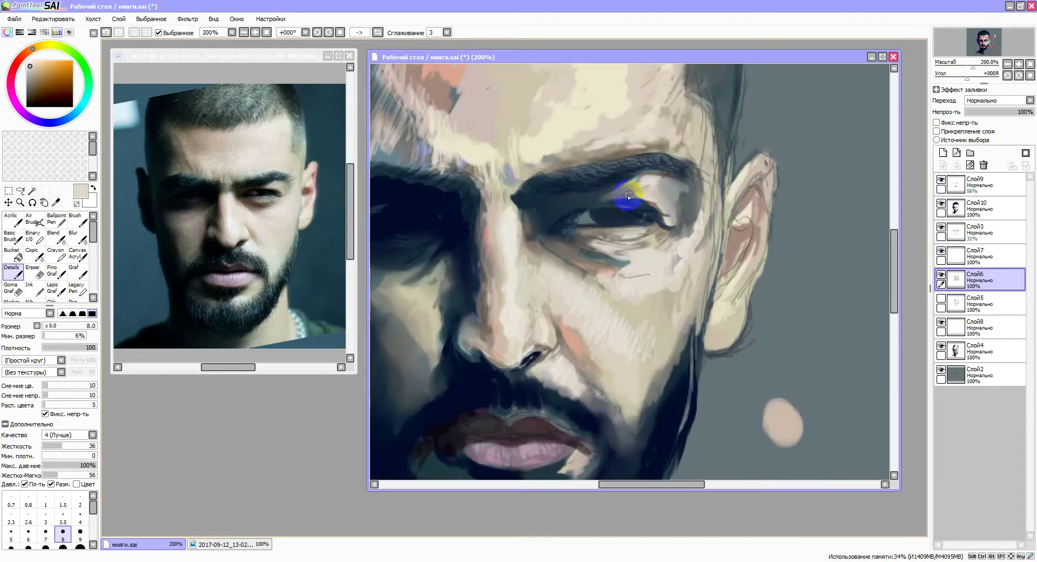
pyautogui.click(956, 208)
pyautogui.press('e')
pyautogui.moveTo(634, 222); pyautogui.dragTo(624, 210)
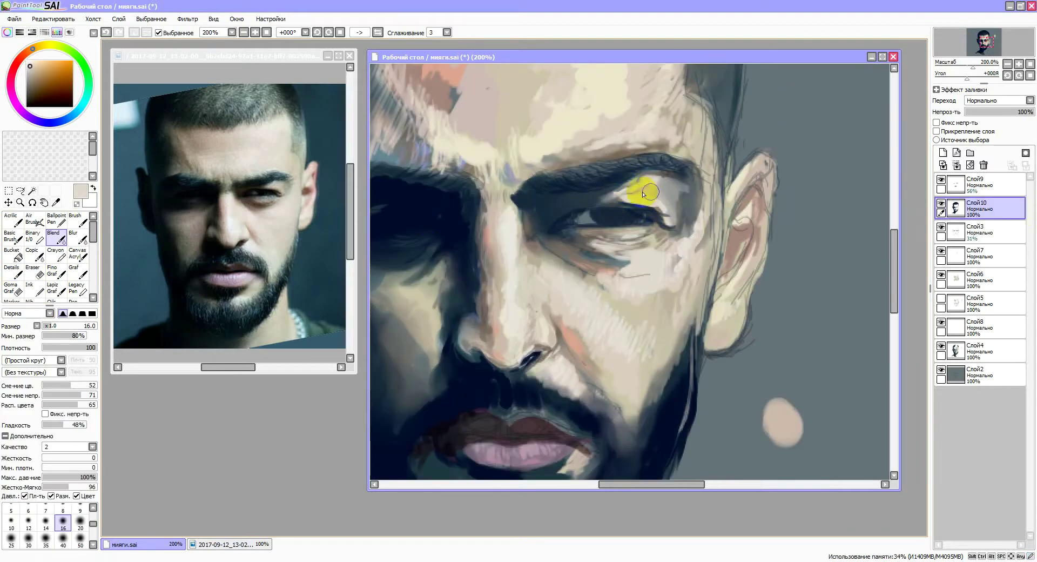
pyautogui.click(11, 287)
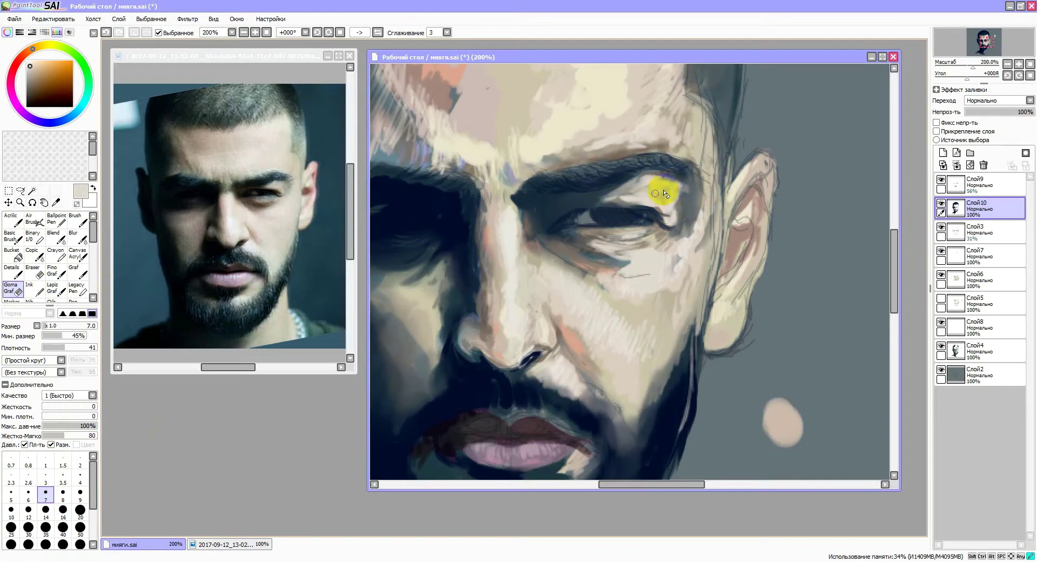
pyautogui.click(54, 236)
pyautogui.click(659, 174)
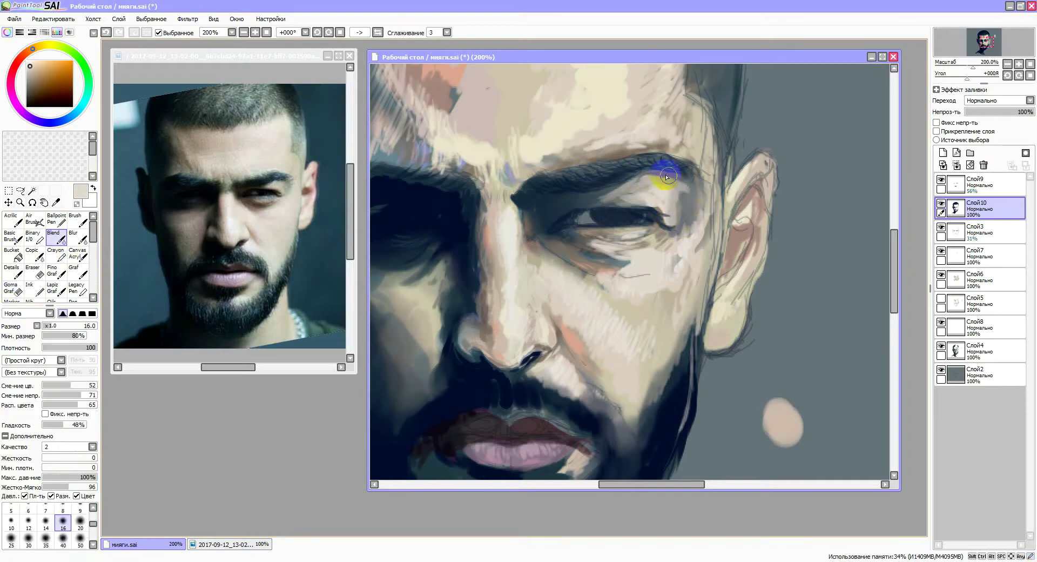
# - Sample grey-blue and beige skin tones and blend the paint around the eye
pyautogui.keyDown('alt'); pyautogui.click(556, 211); pyautogui.keyUp('alt')
pyautogui.press('b')
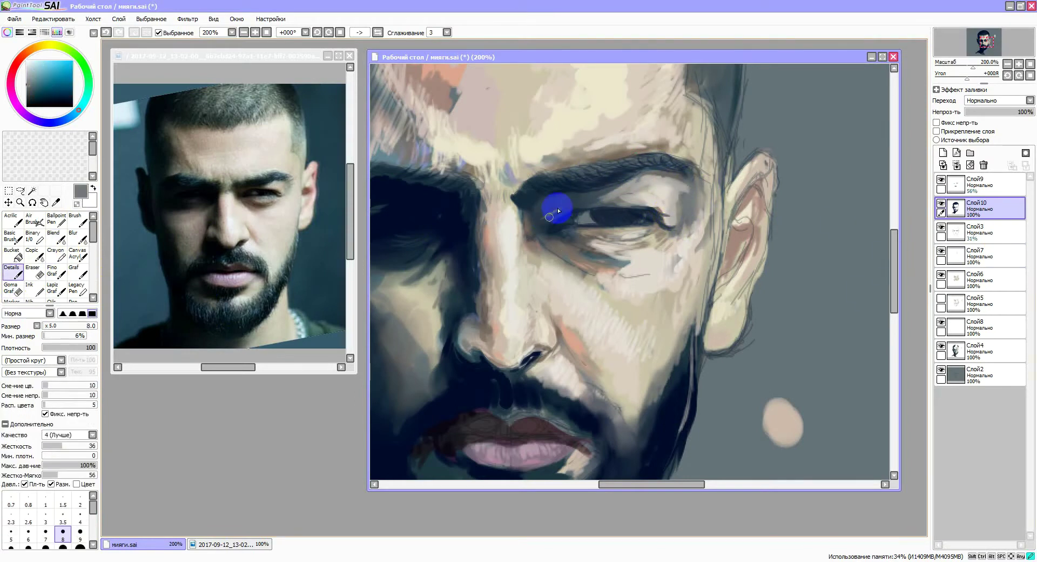
pyautogui.press('b')
pyautogui.keyDown('alt'); pyautogui.click(244, 223); pyautogui.keyUp('alt')
pyautogui.moveTo(599, 270); pyautogui.dragTo(644, 238)
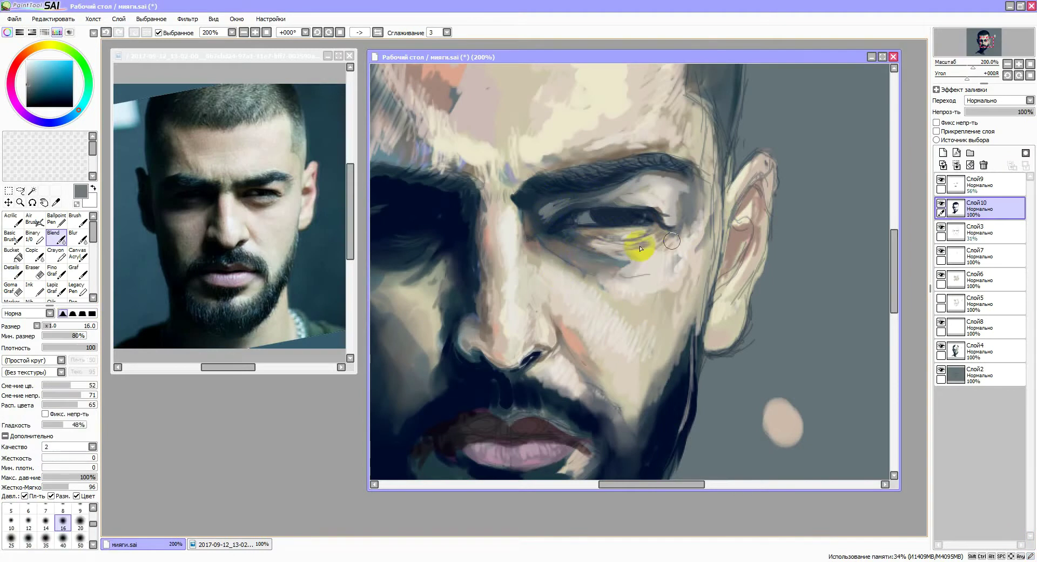
# - Cover the dark streak under the eye with beige strokes using Fino Graf
pyautogui.click(53, 272)
pyautogui.moveTo(623, 273); pyautogui.dragTo(687, 254)
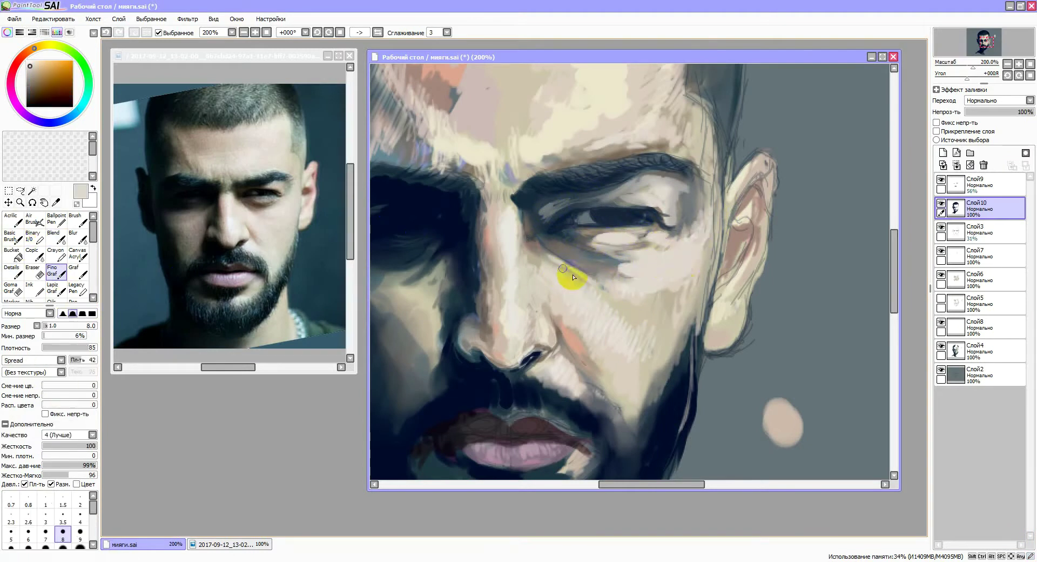
pyautogui.keyDown('alt'); pyautogui.click(559, 129); pyautogui.keyUp('alt')
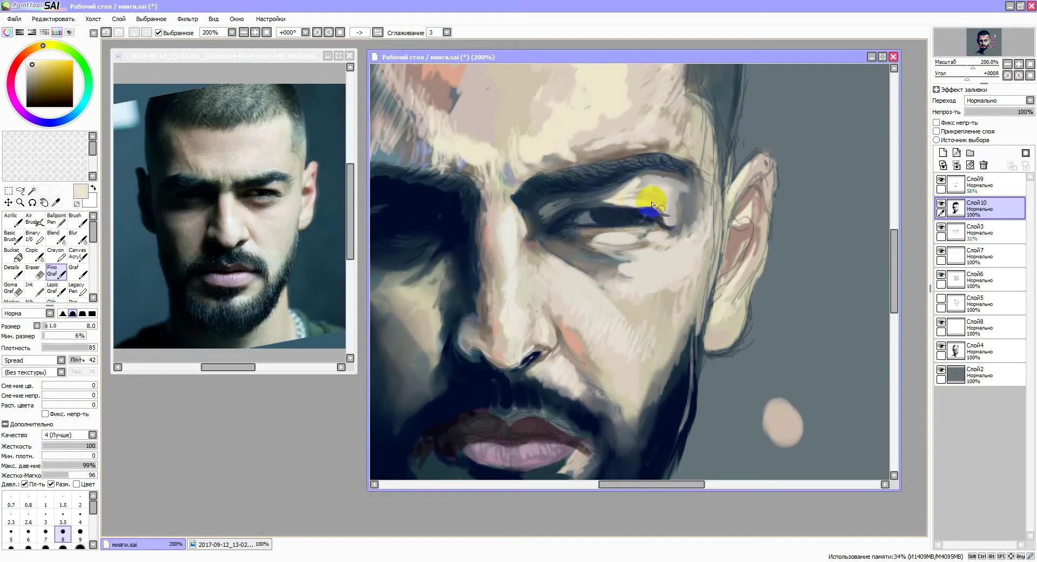
pyautogui.click(53, 238)
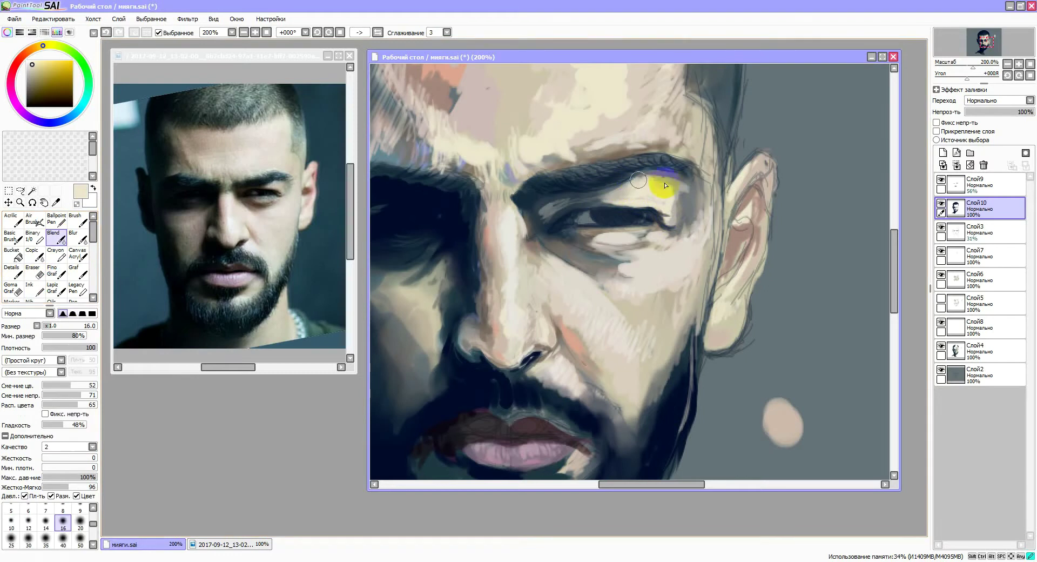
pyautogui.scroll(-3, 819, 146)
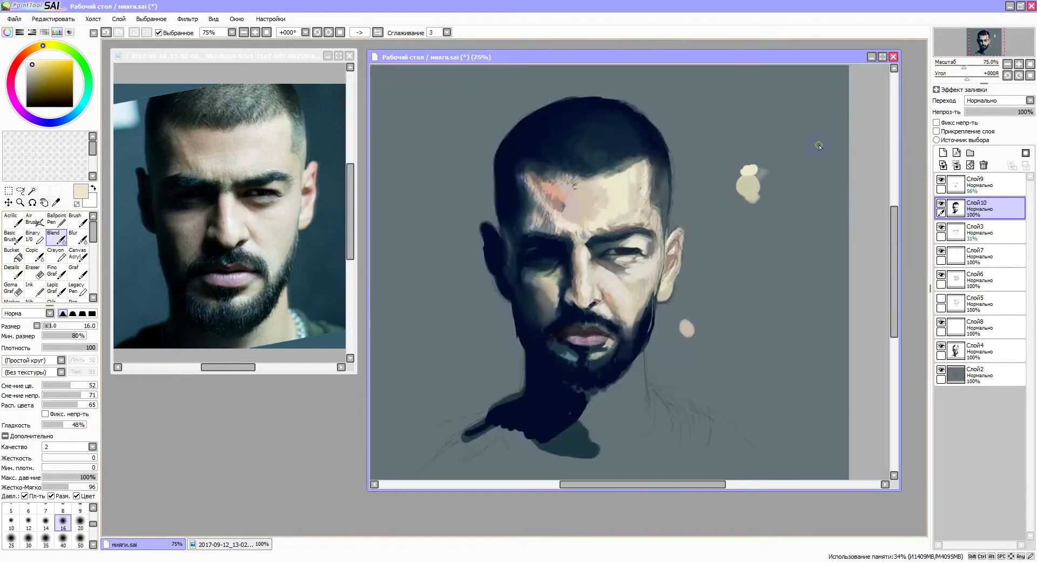
pyautogui.click(1008, 278)
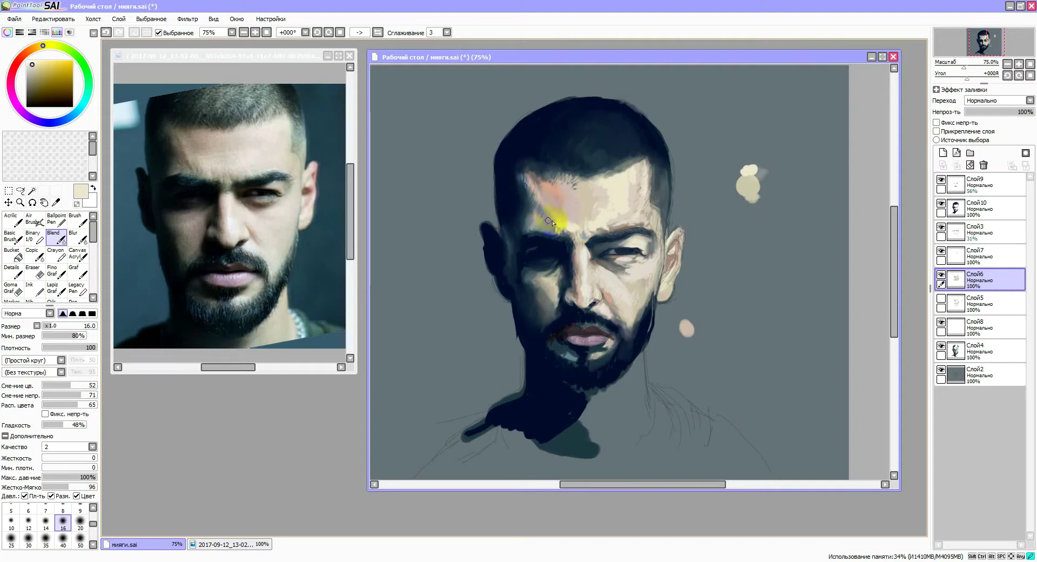
pyautogui.click(989, 256)
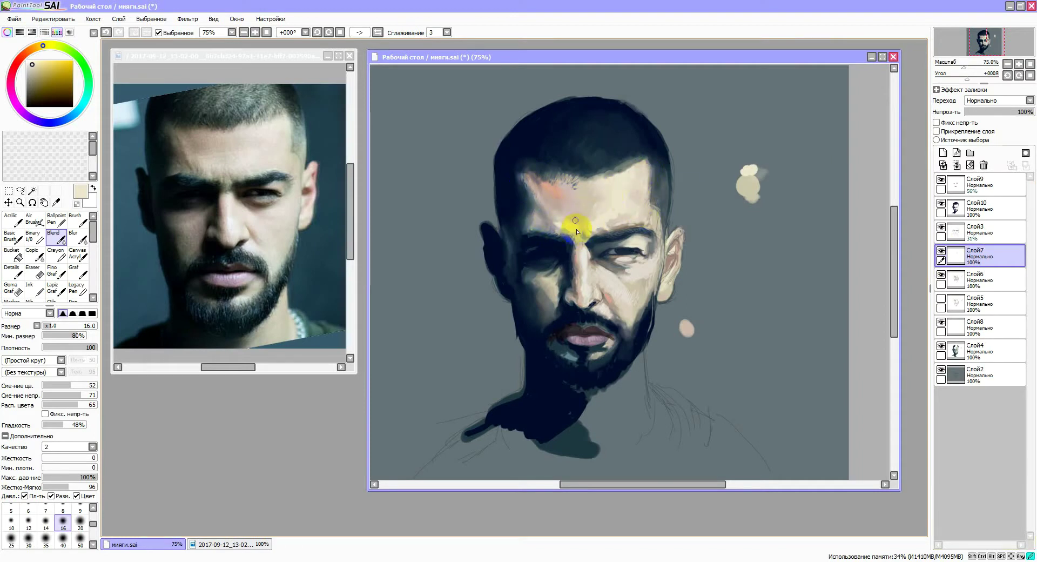
pyautogui.click(976, 350)
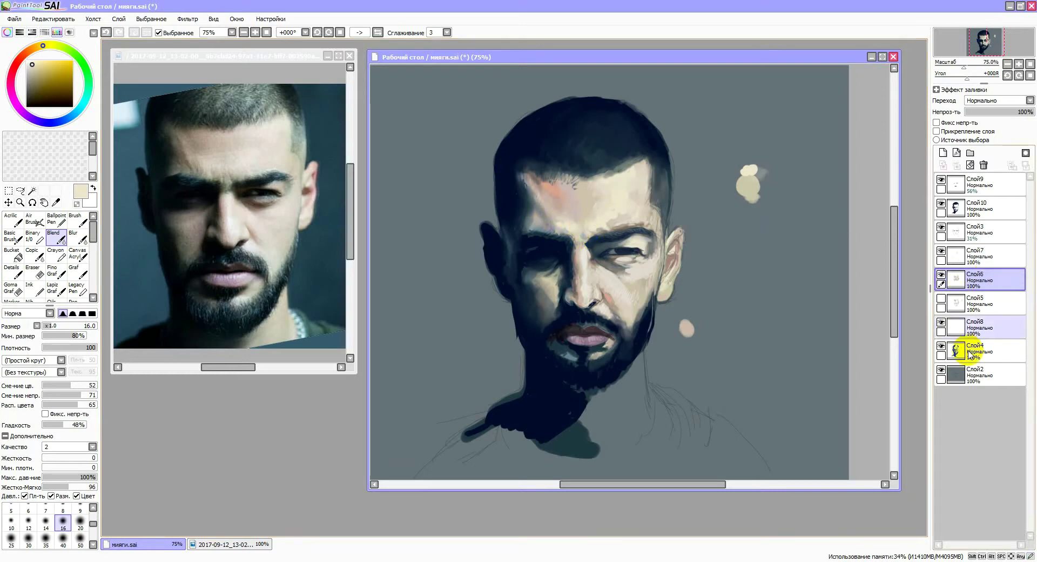
pyautogui.press('d')
pyautogui.keyDown('alt'); pyautogui.click(587, 236); pyautogui.keyUp('alt')
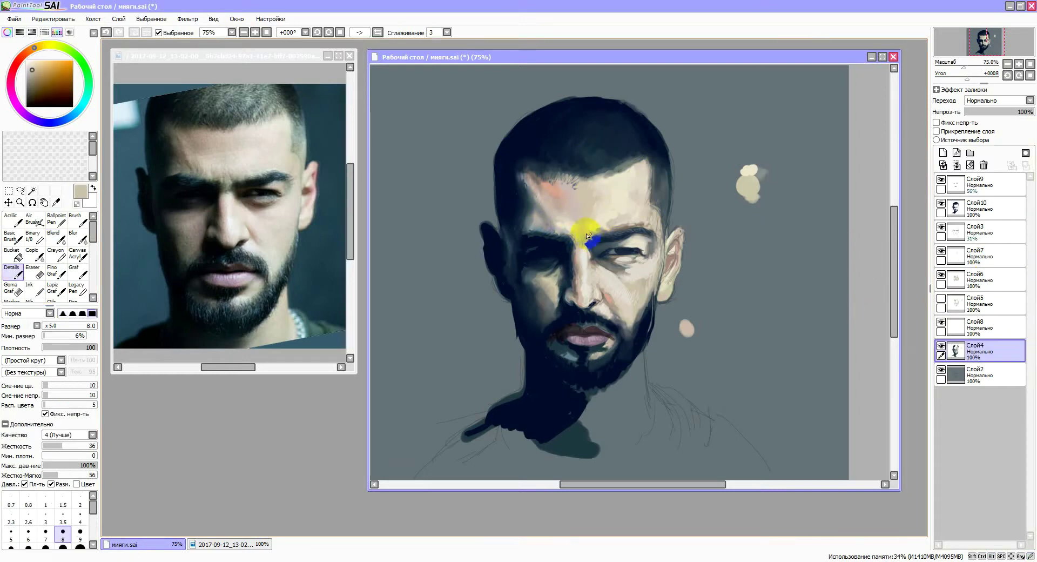
pyautogui.click(989, 208)
pyautogui.click(941, 203)
pyautogui.click(942, 204)
pyautogui.keyDown('alt'); pyautogui.click(570, 215); pyautogui.keyUp('alt')
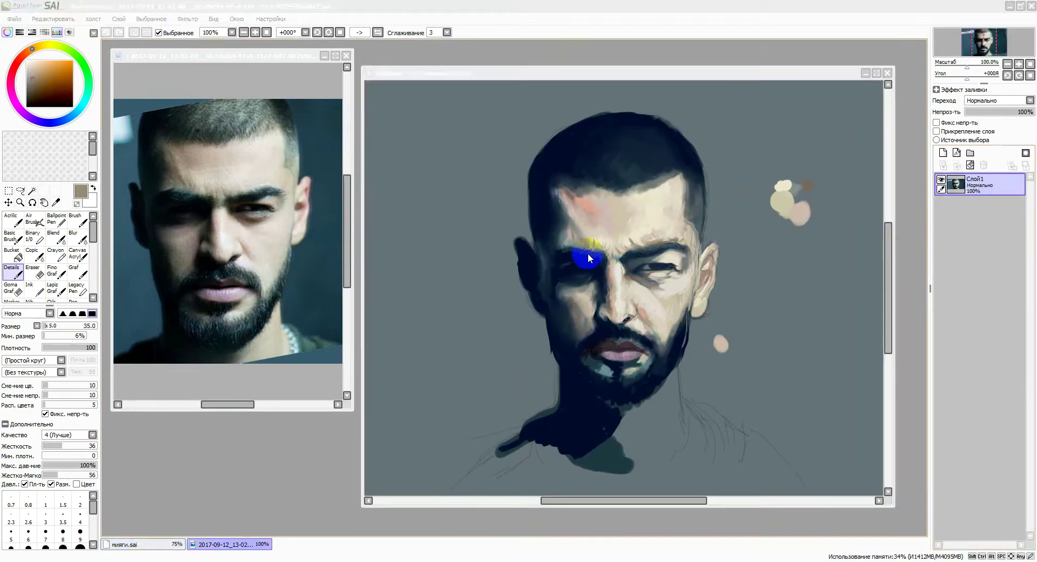
pyautogui.hotkey('ctrl', 'z')
pyautogui.click(981, 350)
# - Darken the jaw edge with navy strokes using a smaller brush
pyautogui.scroll(4, 539, 328)
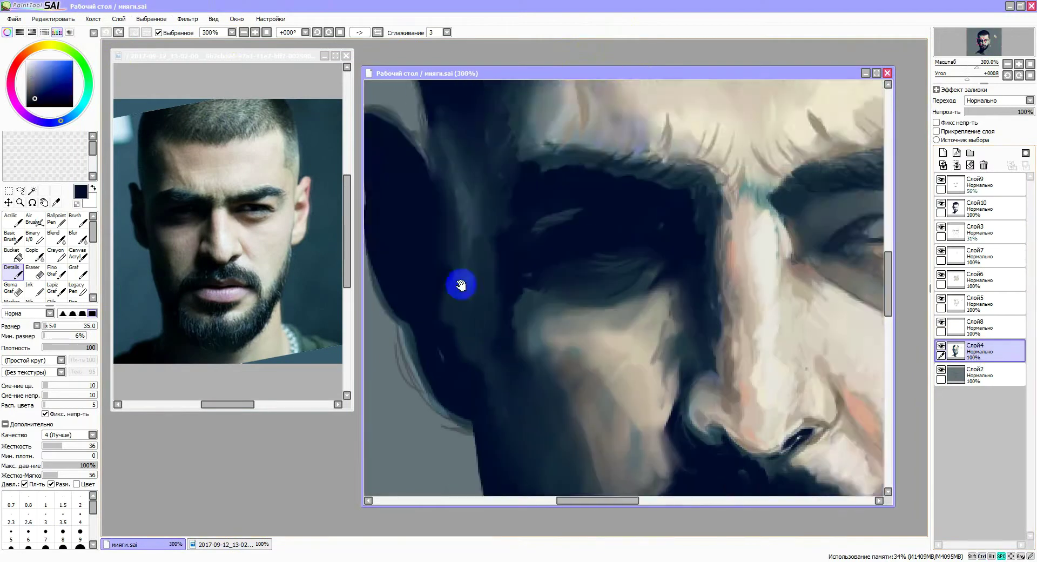
pyautogui.keyDown('alt'); pyautogui.click(460, 288); pyautogui.keyUp('alt')
pyautogui.click(46, 532)
pyautogui.moveTo(440, 278); pyautogui.dragTo(497, 324)
pyautogui.moveTo(465, 243); pyautogui.dragTo(535, 346)
pyautogui.scroll(-3, 443, 243)
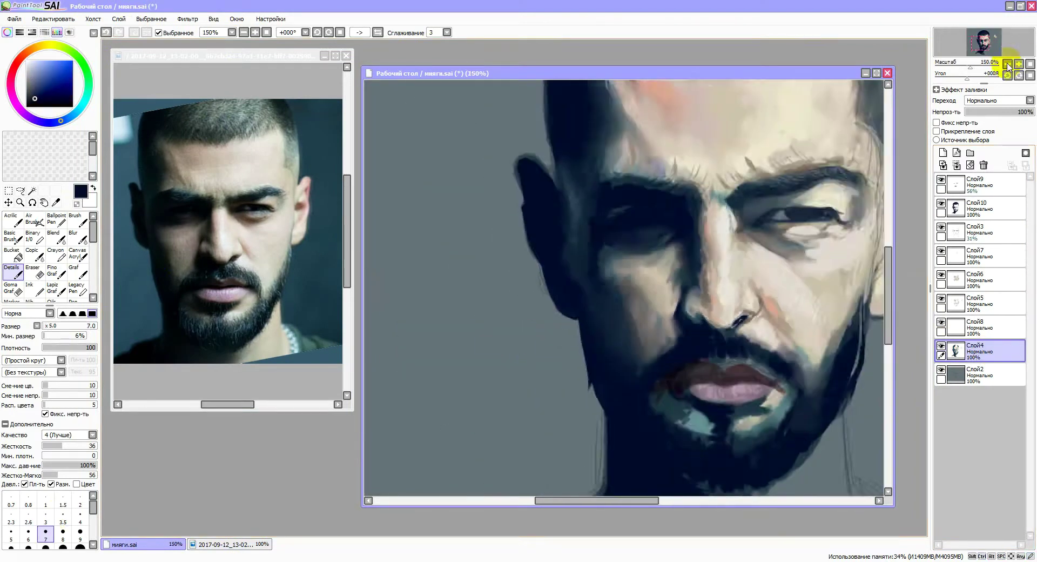
pyautogui.scroll(2, 466, 259)
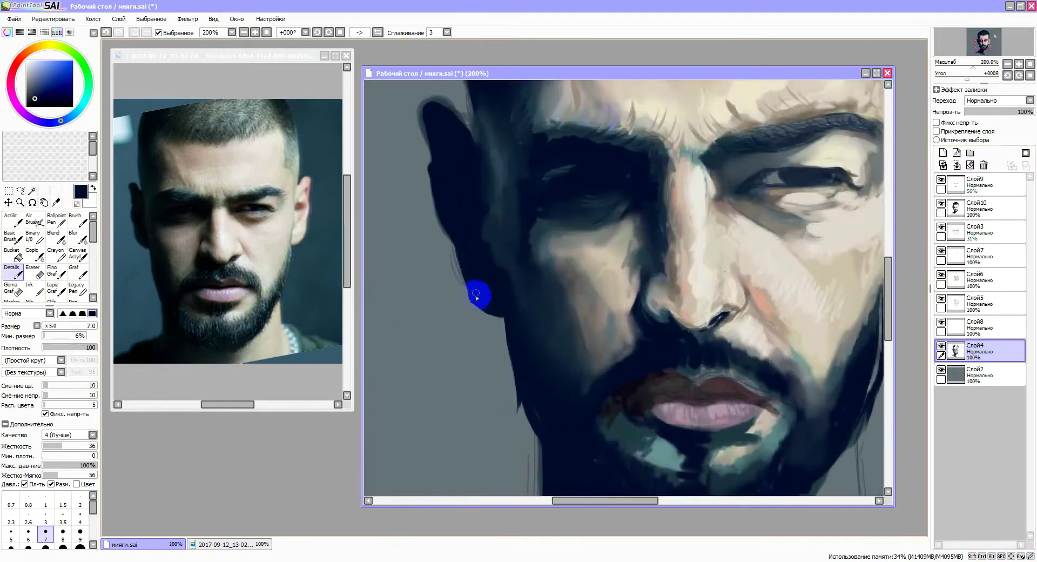
# - Switch between Слой10, Слой4, Слой9 and Слой2, setting the eraser size to 14
pyautogui.press('e')
pyautogui.keyDown('ctrl'); pyautogui.keyDown('shift'); pyautogui.click(418, 163); pyautogui.keyUp('shift'); pyautogui.keyUp('ctrl')
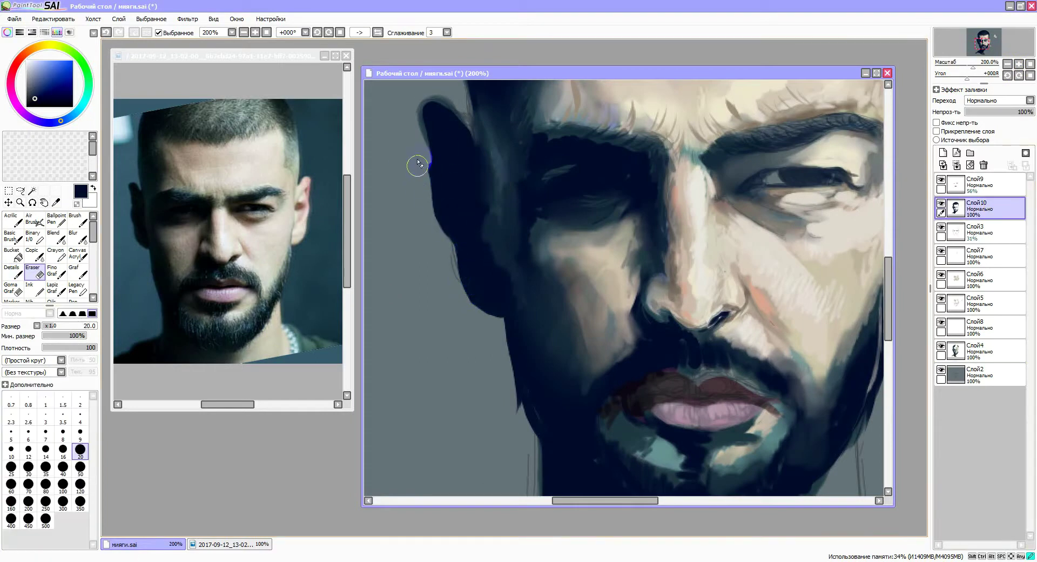
pyautogui.click(972, 347)
pyautogui.click(45, 449)
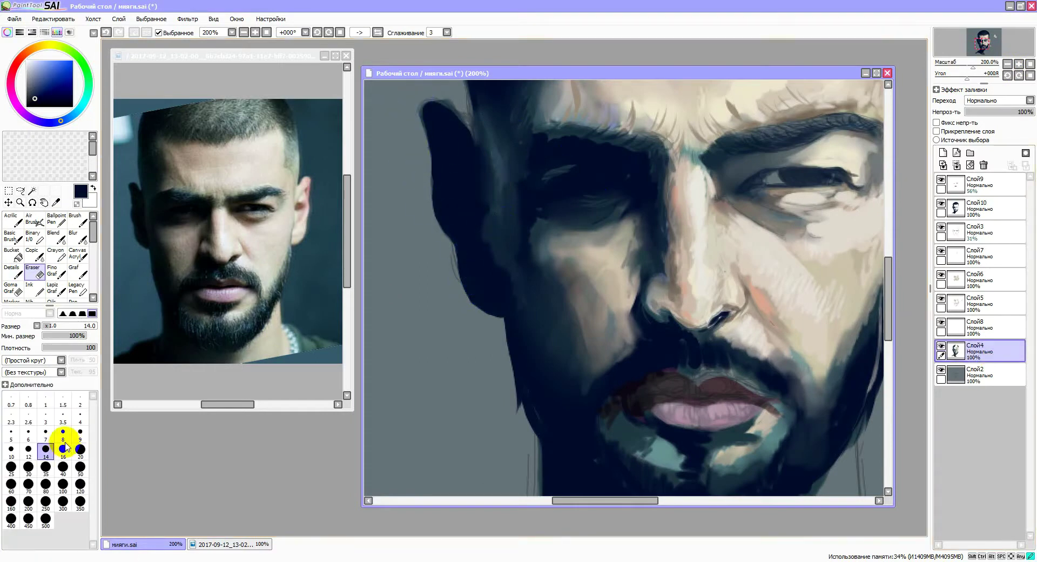
pyautogui.scroll(-2, 794, 222)
pyautogui.click(957, 181)
pyautogui.press('n')
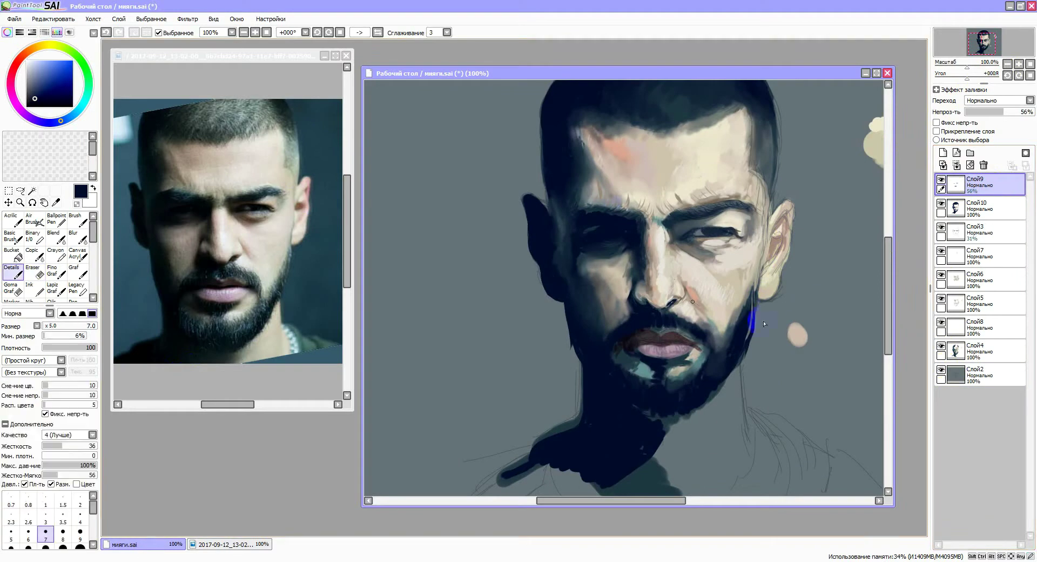
pyautogui.keyDown('alt'); pyautogui.click(778, 300); pyautogui.keyUp('alt')
pyautogui.keyDown('ctrl'); pyautogui.keyDown('shift'); pyautogui.click(779, 294); pyautogui.keyUp('shift'); pyautogui.keyUp('ctrl')
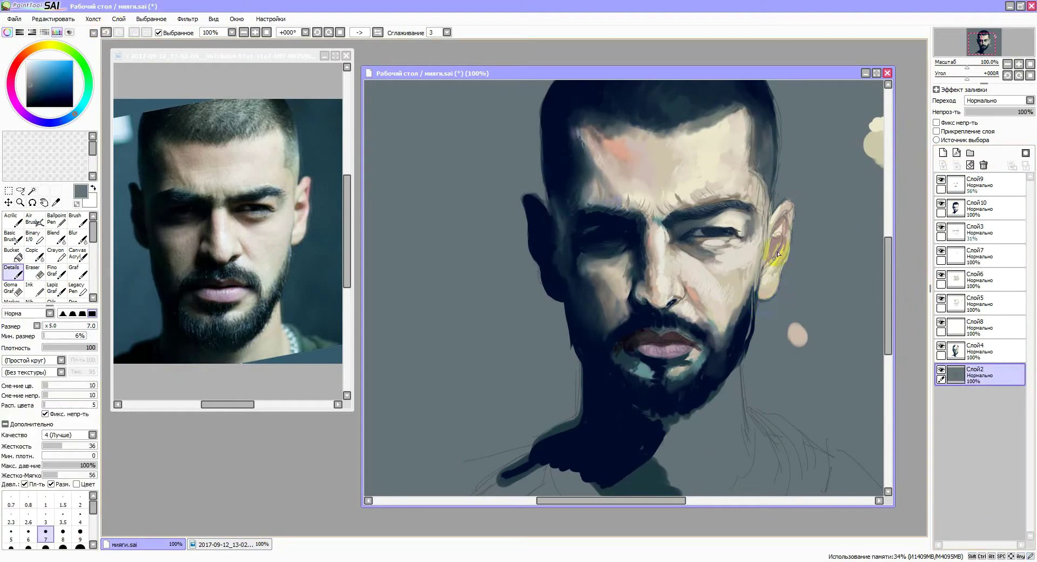
# - Sample colours at the jaw and nose and set the brush size to 3
pyautogui.press('e')
pyautogui.keyDown('ctrl'); pyautogui.keyDown('shift'); pyautogui.click(565, 343); pyautogui.keyUp('shift'); pyautogui.keyUp('ctrl')
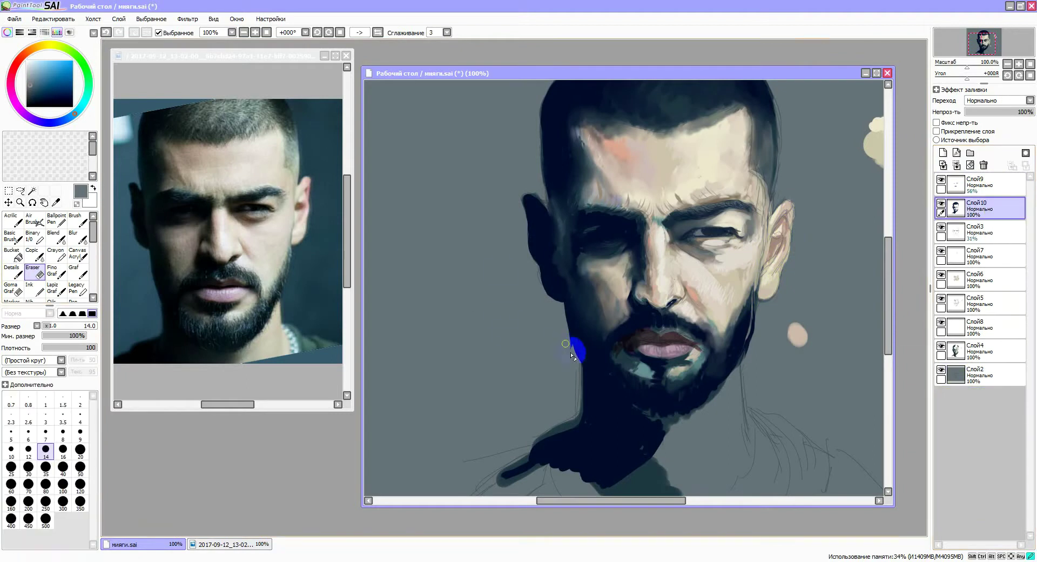
pyautogui.scroll(2, 594, 270)
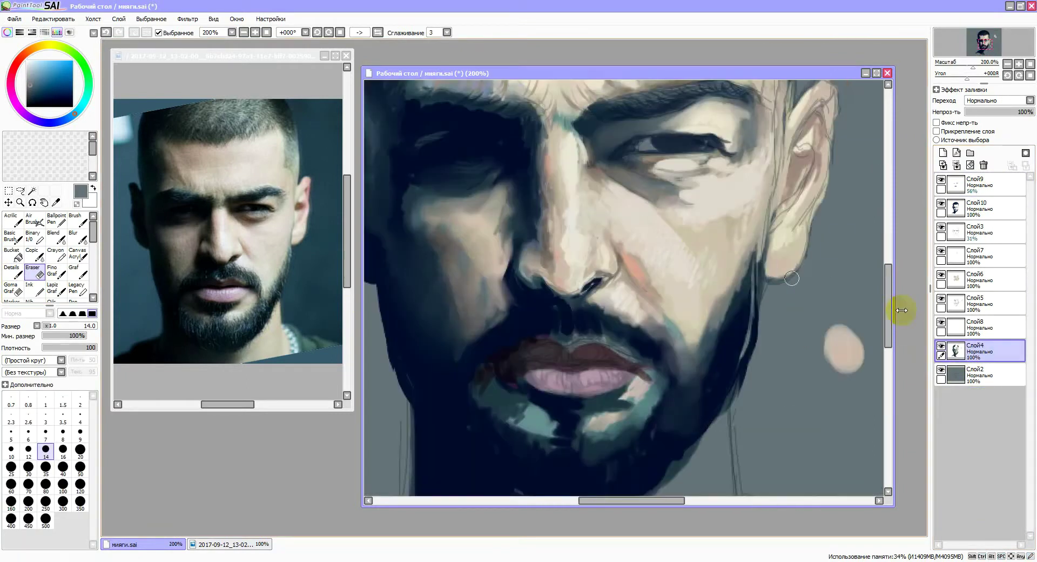
pyautogui.press('f')
pyautogui.keyDown('ctrl'); pyautogui.keyDown('shift'); pyautogui.click(591, 270); pyautogui.keyUp('shift'); pyautogui.keyUp('ctrl')
pyautogui.click(45, 517)
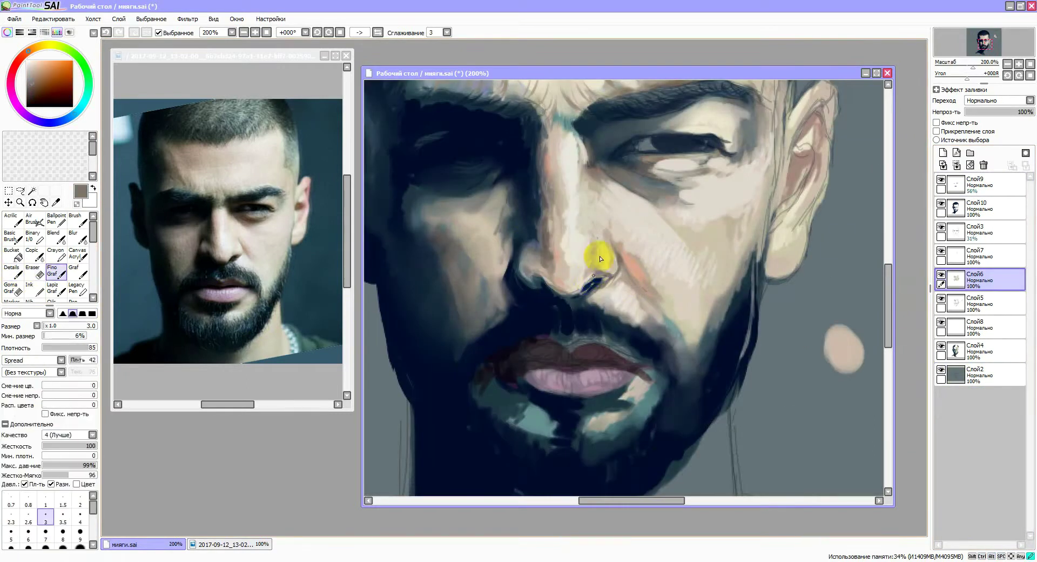
pyautogui.click(56, 236)
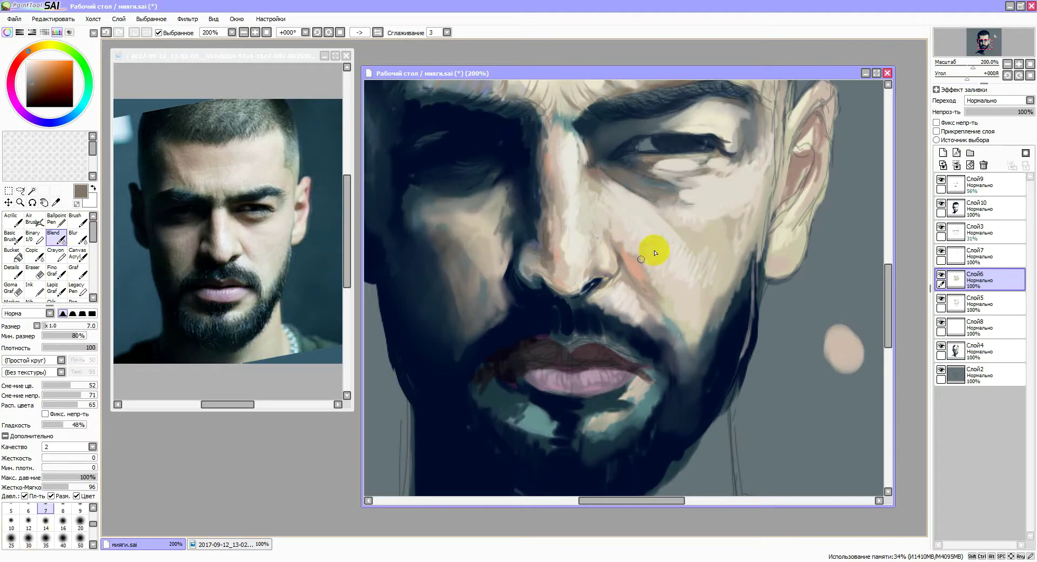
# - Sample dark navy from the beard and nostril and grey from the canvas
pyautogui.keyDown('ctrl'); pyautogui.keyDown('shift'); pyautogui.click(597, 284); pyautogui.keyUp('shift'); pyautogui.keyUp('ctrl')
pyautogui.keyDown('alt'); pyautogui.click(594, 290); pyautogui.keyUp('alt')
pyautogui.press('f')
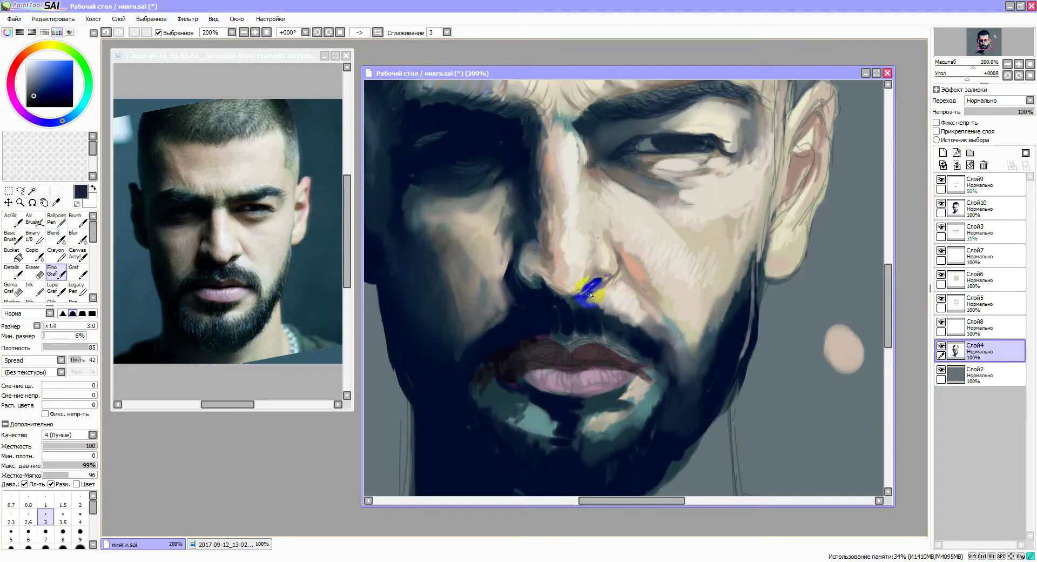
pyautogui.keyDown('ctrl'); pyautogui.keyDown('shift'); pyautogui.click(585, 298); pyautogui.keyUp('shift'); pyautogui.keyUp('ctrl')
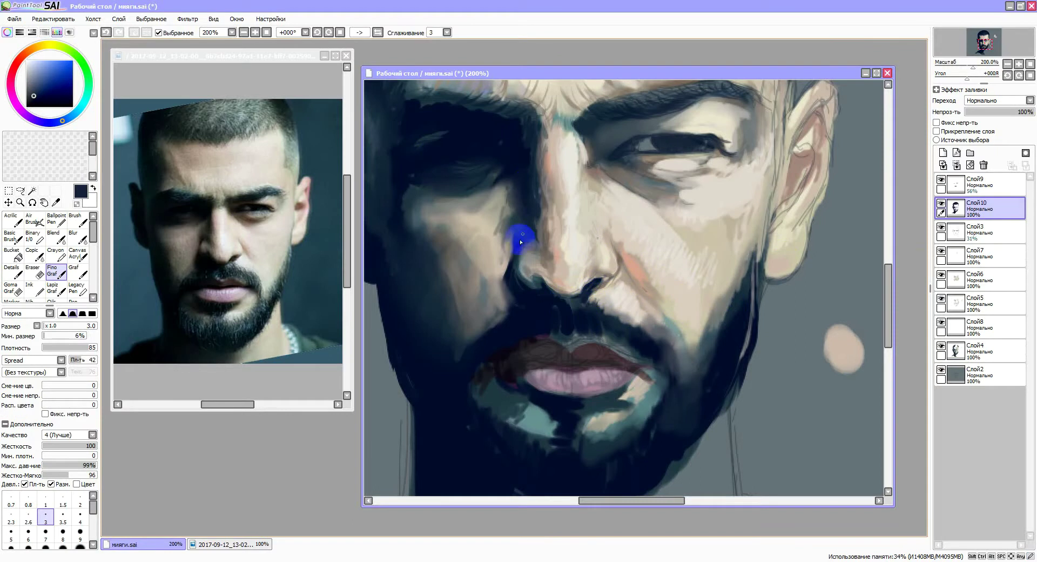
pyautogui.scroll(-2, 871, 142)
pyautogui.scroll(1, 632, 342)
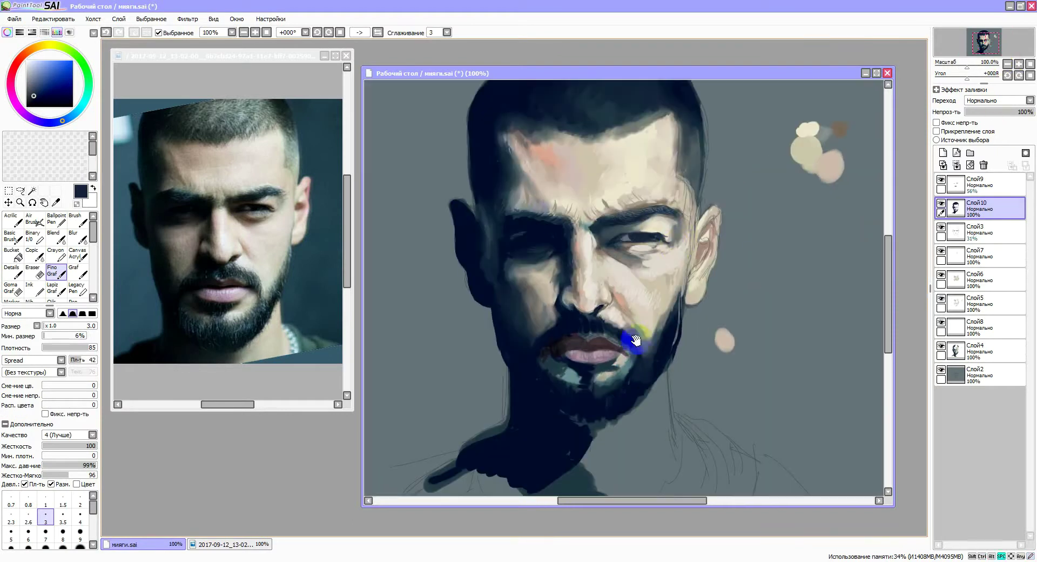
pyautogui.rightClick(632, 343)
# - Add a new layer and darken the beard below the lips and left jaw with navy
pyautogui.click(947, 153)
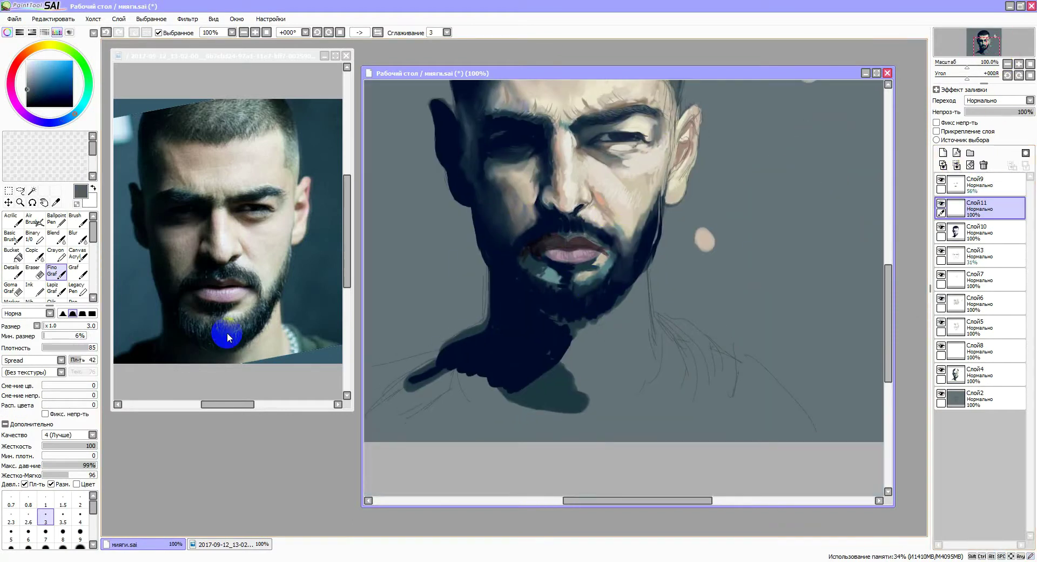
pyautogui.keyDown('alt'); pyautogui.click(228, 337); pyautogui.keyUp('alt')
pyautogui.scroll(1, 515, 244)
pyautogui.moveTo(555, 274)
pyautogui.mouseDown()
pyautogui.moveTo(503, 271)
pyautogui.moveTo(514, 331)
pyautogui.moveTo(623, 362)
pyautogui.moveTo(648, 314)
pyautogui.mouseUp()
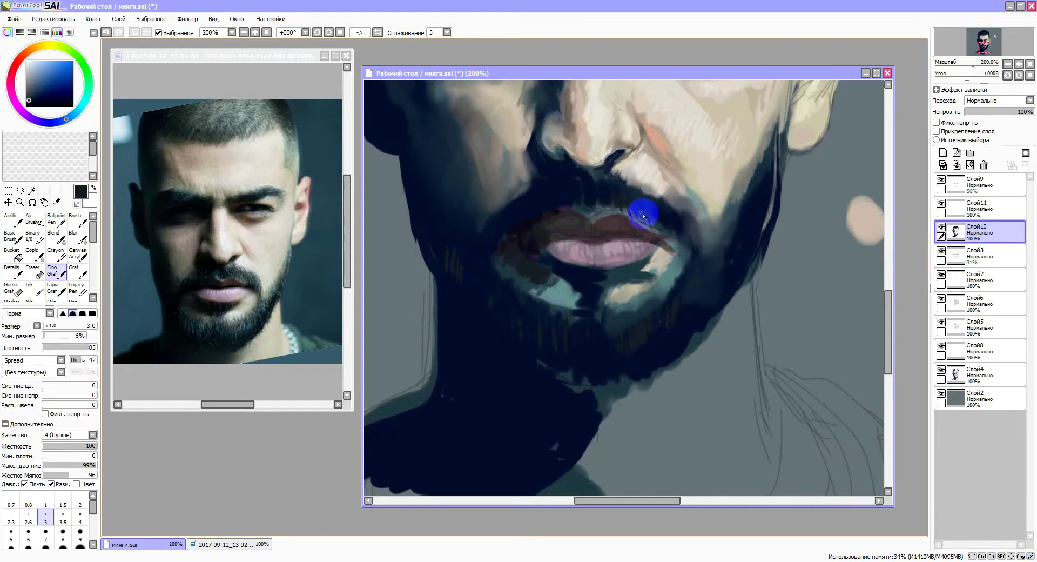
pyautogui.keyDown('alt'); pyautogui.click(711, 248); pyautogui.keyUp('alt')
# - Paint dark grey shading and beige skin tone down the neck
pyautogui.click(79, 227)
pyautogui.moveTo(540, 302)
pyautogui.mouseDown()
pyautogui.moveTo(574, 320)
pyautogui.moveTo(563, 359)
pyautogui.moveTo(605, 465)
pyautogui.mouseUp()
pyautogui.keyDown('alt'); pyautogui.click(625, 134); pyautogui.keyUp('alt')
pyautogui.moveTo(621, 292); pyautogui.dragTo(638, 432)
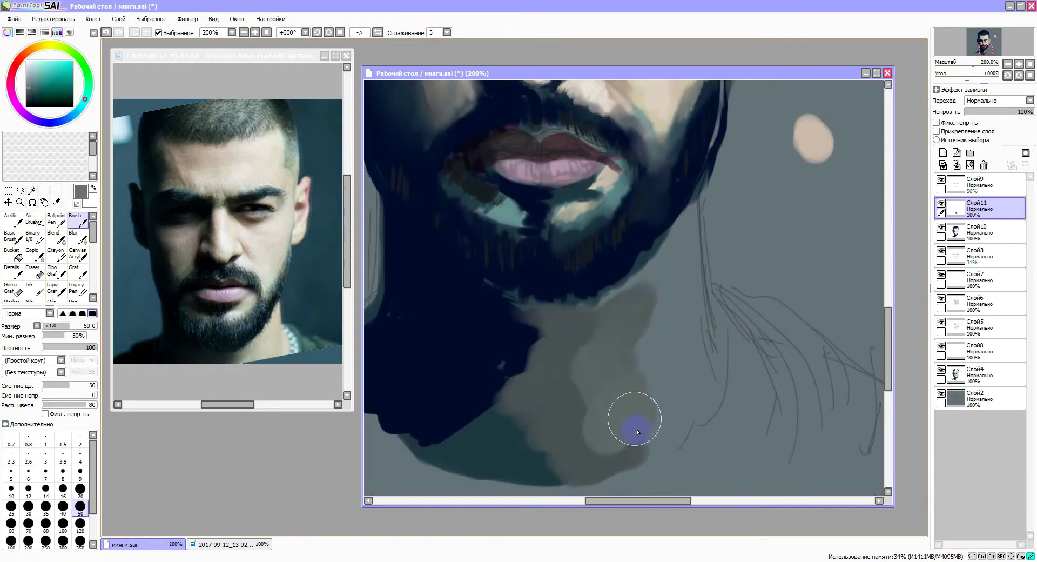
pyautogui.moveTo(637, 278); pyautogui.dragTo(679, 375)
pyautogui.moveTo(620, 269)
pyautogui.mouseDown()
pyautogui.moveTo(592, 361)
pyautogui.moveTo(600, 459)
pyautogui.mouseUp()
pyautogui.moveTo(600, 372); pyautogui.dragTo(611, 454)
# - Recenter on the mouth, add finer grey neck strokes and widen the neck with beige
pyautogui.scroll(-3, 578, 314)
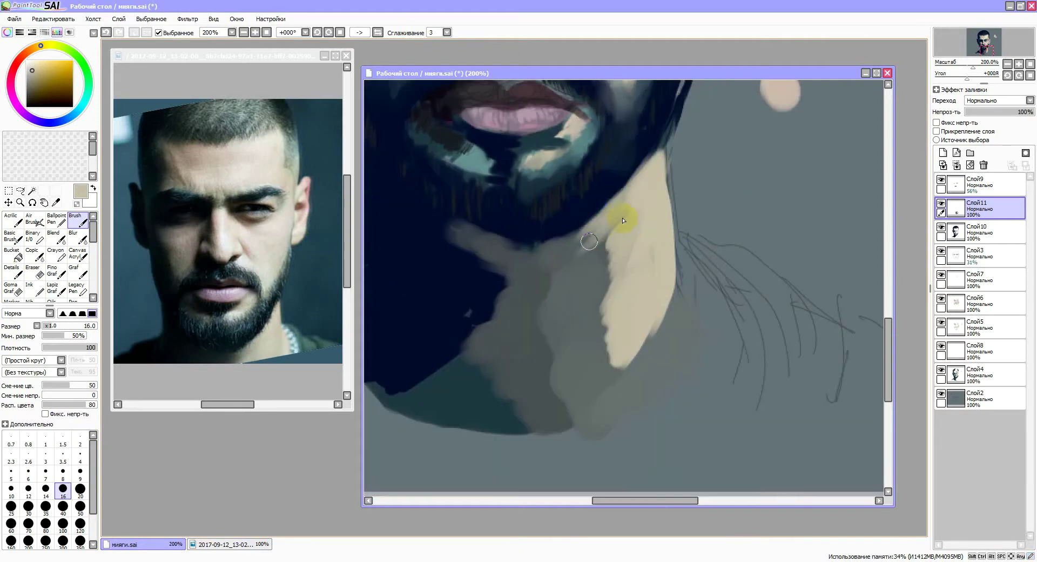
pyautogui.moveTo(624, 220); pyautogui.dragTo(599, 382)
pyautogui.click(53, 270)
pyautogui.moveTo(540, 357); pyautogui.dragTo(599, 379)
pyautogui.moveTo(594, 335); pyautogui.dragTo(605, 459)
pyautogui.moveTo(645, 405)
pyautogui.mouseDown()
pyautogui.moveTo(664, 326)
pyautogui.moveTo(653, 292)
pyautogui.moveTo(711, 364)
pyautogui.mouseUp()
pyautogui.keyDown('alt'); pyautogui.click(664, 327); pyautogui.keyUp('alt')
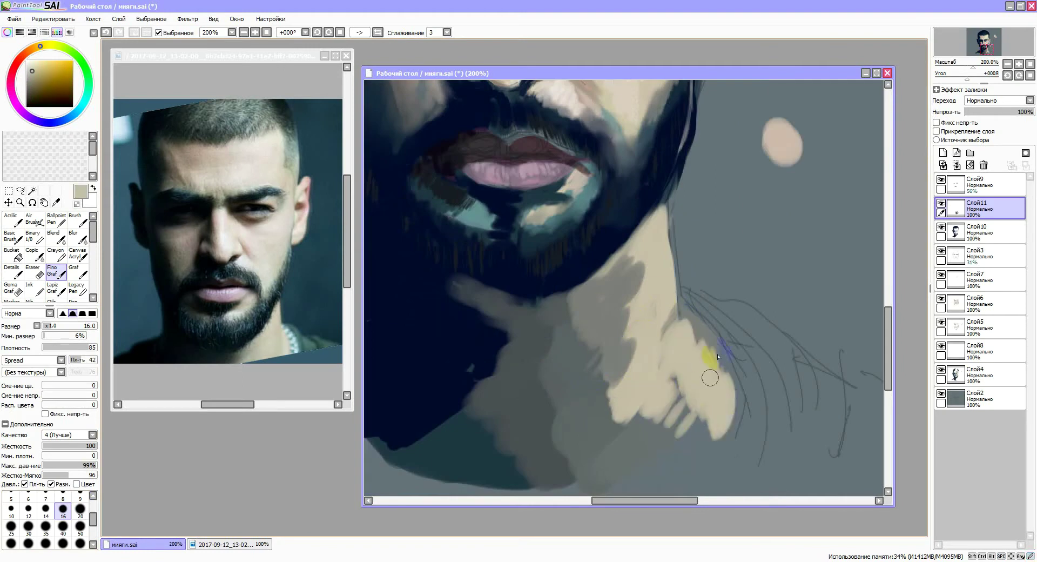
pyautogui.moveTo(702, 404)
pyautogui.mouseDown()
pyautogui.moveTo(713, 363)
pyautogui.moveTo(653, 324)
pyautogui.mouseUp()
# - Smooth the neck and jaw shading and extend the dark shadow on the left jaw
pyautogui.scroll(3, 653, 324)
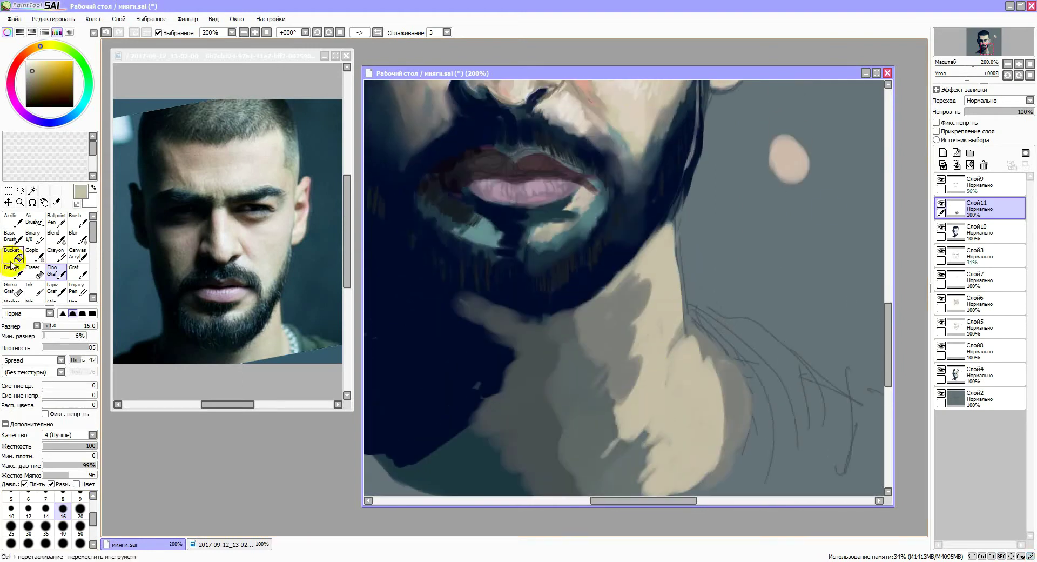
pyautogui.click(53, 236)
pyautogui.moveTo(597, 379)
pyautogui.mouseDown()
pyautogui.moveTo(537, 342)
pyautogui.moveTo(546, 421)
pyautogui.moveTo(514, 268)
pyautogui.moveTo(540, 292)
pyautogui.mouseUp()
pyautogui.scroll(-3, 595, 411)
pyautogui.click(11, 288)
pyautogui.moveTo(475, 227)
pyautogui.mouseDown()
pyautogui.moveTo(498, 342)
pyautogui.moveTo(540, 216)
pyautogui.mouseUp()
# - Blend the shadow into the neck and blur its right edge and lower contour
pyautogui.moveTo(808, 215); pyautogui.dragTo(749, 215)
pyautogui.press('b')
pyautogui.moveTo(600, 216); pyautogui.dragTo(597, 274)
pyautogui.moveTo(595, 324); pyautogui.dragTo(526, 352)
pyautogui.moveTo(567, 410)
pyautogui.mouseDown()
pyautogui.moveTo(607, 331)
pyautogui.moveTo(601, 229)
pyautogui.mouseUp()
pyautogui.press('u')
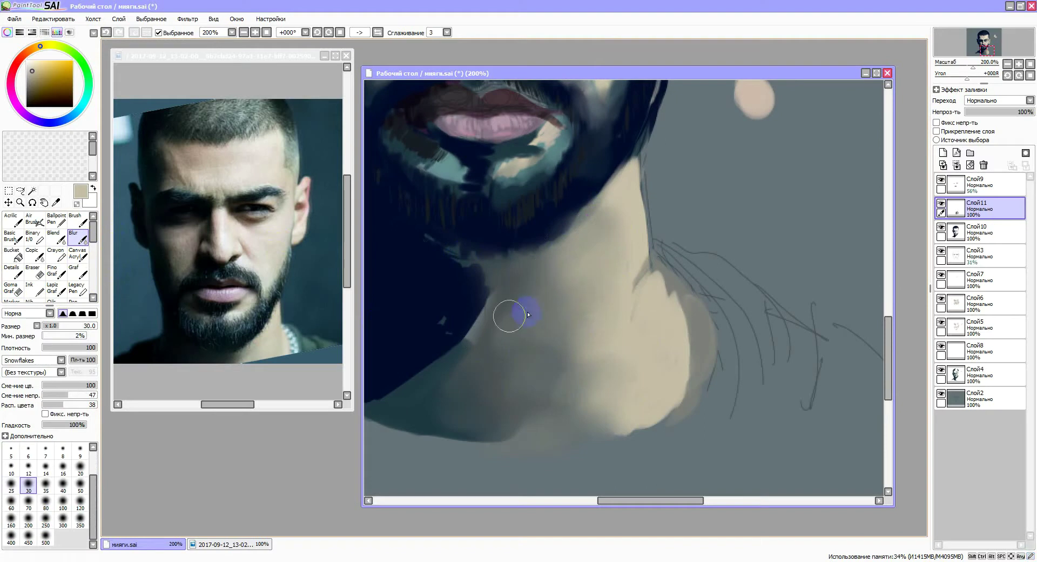
pyautogui.moveTo(633, 260)
pyautogui.mouseDown()
pyautogui.moveTo(671, 297)
pyautogui.moveTo(651, 289)
pyautogui.mouseUp()
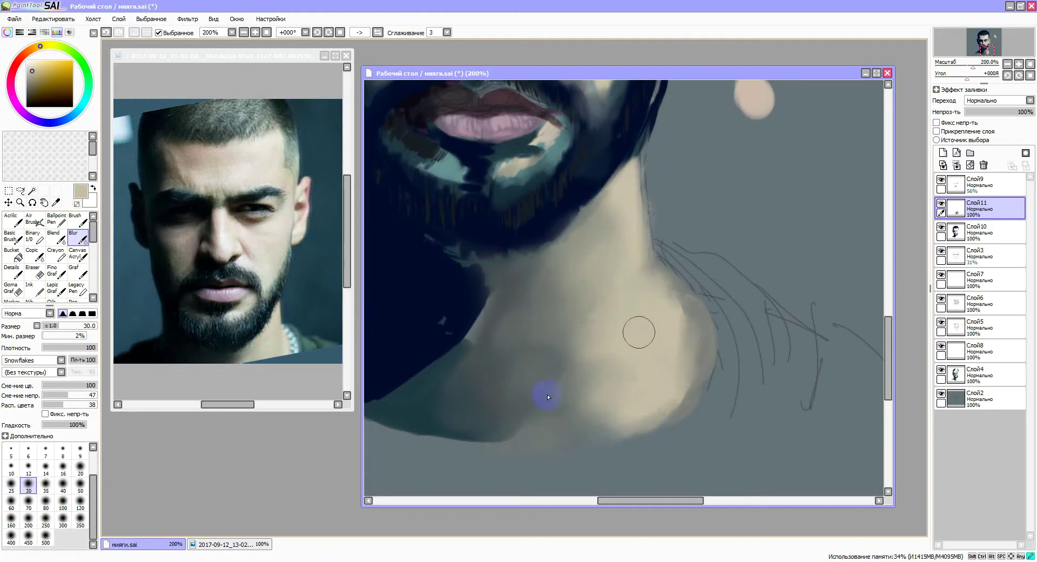
# - Hatch light peach strokes down the neck's left side with the Details brush
pyautogui.press('d')
pyautogui.keyDown('alt'); pyautogui.click(632, 289); pyautogui.keyUp('alt')
pyautogui.keyDown('alt'); pyautogui.click(639, 185); pyautogui.keyUp('alt')
pyautogui.moveTo(615, 218)
pyautogui.mouseDown()
pyautogui.moveTo(595, 225)
pyautogui.moveTo(577, 343)
pyautogui.mouseUp()
pyautogui.moveTo(621, 308); pyautogui.dragTo(569, 383)
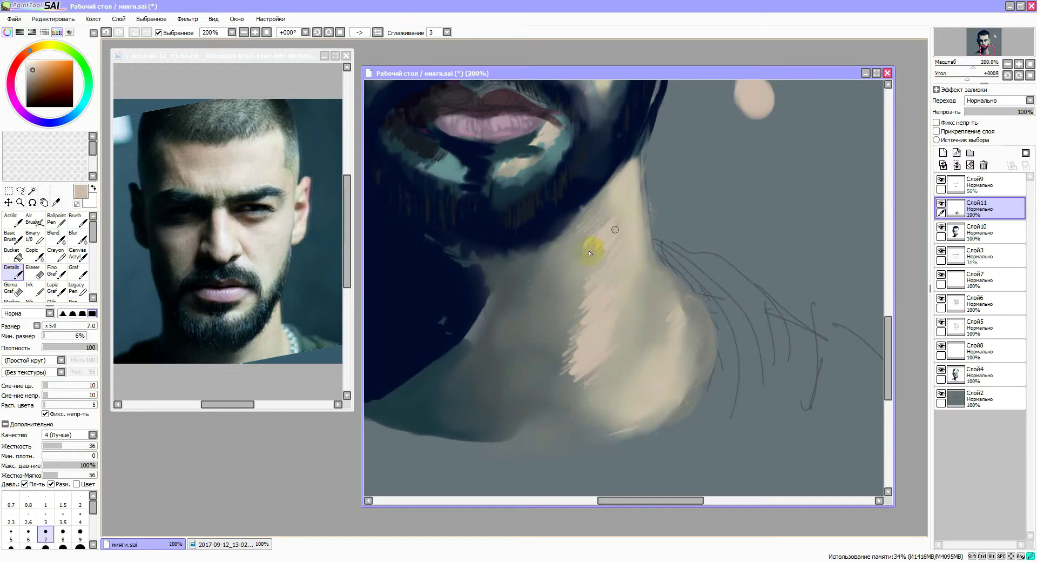
# - Sample dark navy from the beard and hatch strokes along the lower-left jaw
pyautogui.scroll(-3, 621, 260)
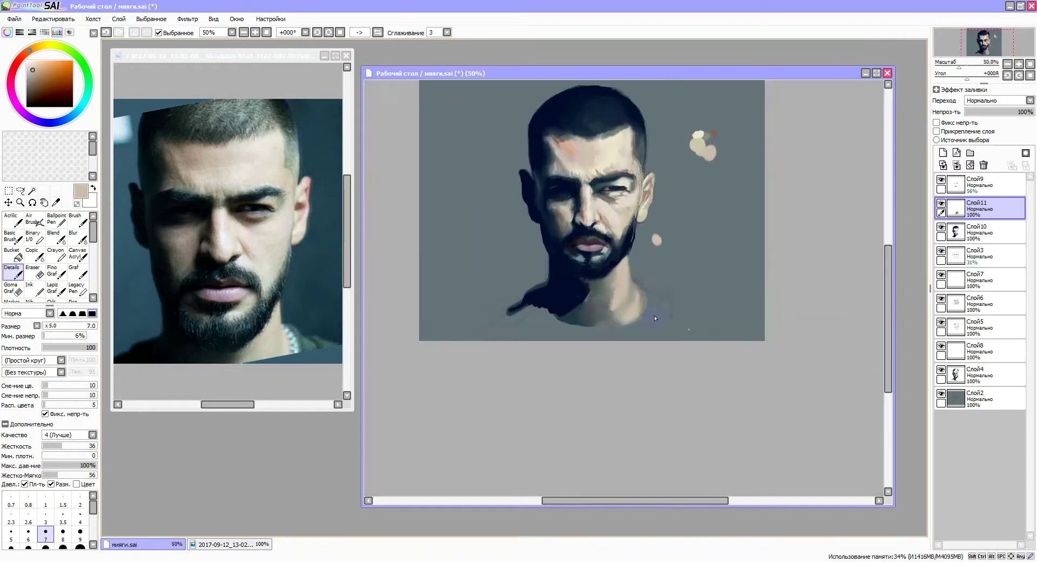
pyautogui.scroll(2, 638, 255)
pyautogui.keyDown('alt'); pyautogui.click(508, 393); pyautogui.keyUp('alt')
pyautogui.moveTo(511, 362)
pyautogui.mouseDown()
pyautogui.moveTo(478, 449)
pyautogui.moveTo(430, 449)
pyautogui.mouseUp()
pyautogui.moveTo(511, 323)
pyautogui.mouseDown()
pyautogui.moveTo(486, 351)
pyautogui.moveTo(494, 459)
pyautogui.mouseUp()
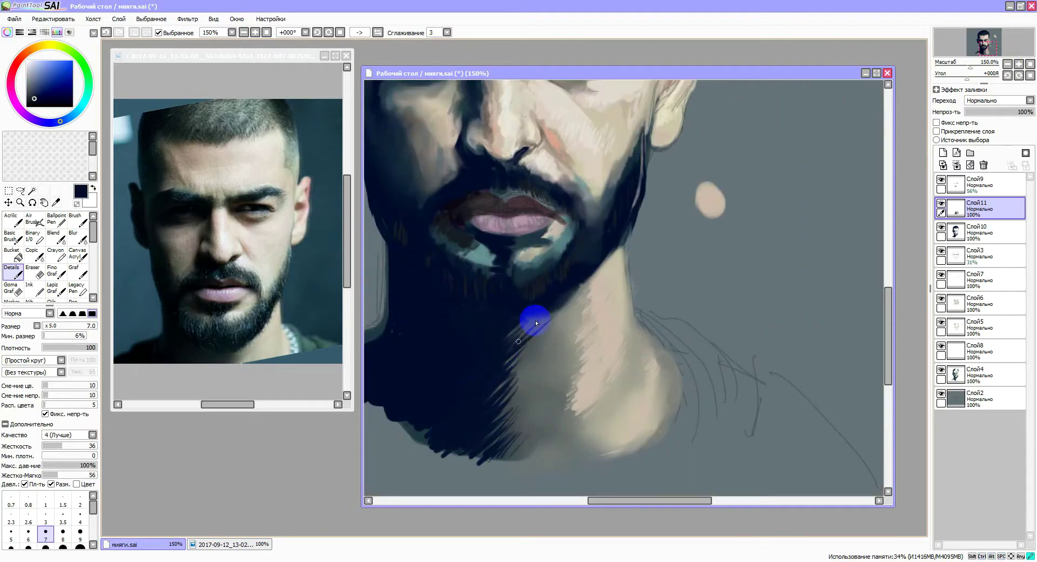
pyautogui.moveTo(540, 308); pyautogui.dragTo(505, 389)
# - Add small dark teal touches below the lip with a finer brush
pyautogui.scroll(-3, 541, 324)
pyautogui.scroll(3, 623, 276)
pyautogui.moveTo(623, 276); pyautogui.dragTo(629, 318)
pyautogui.keyDown('alt'); pyautogui.click(489, 308); pyautogui.keyUp('alt')
pyautogui.click(45, 513)
pyautogui.moveTo(459, 305); pyautogui.dragTo(485, 323)
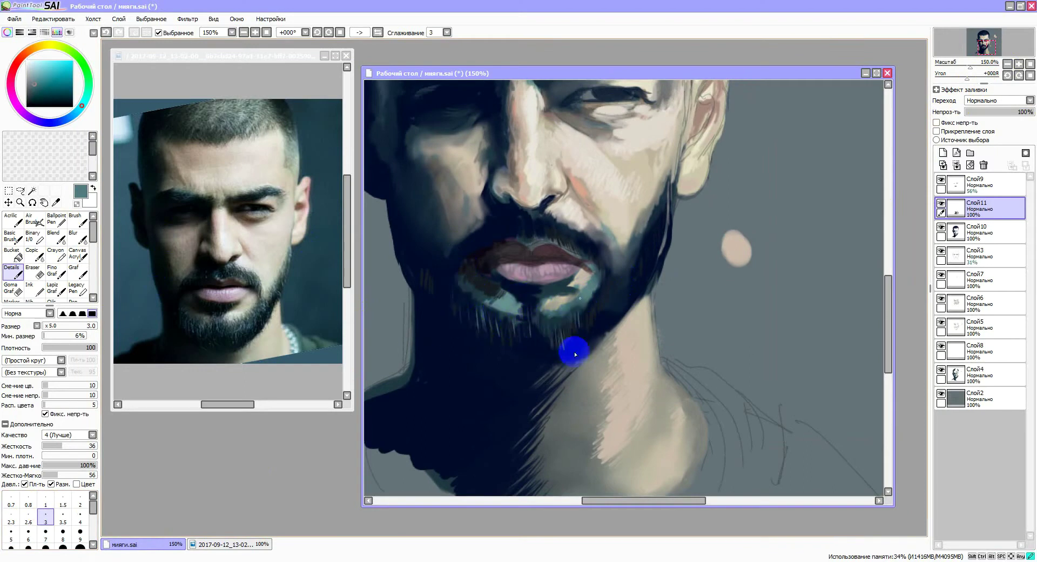
# - Darken the beard edge along the right jaw with dark navy, then sample teal
pyautogui.moveTo(612, 280)
pyautogui.mouseDown()
pyautogui.moveTo(616, 294)
pyautogui.moveTo(653, 241)
pyautogui.mouseUp()
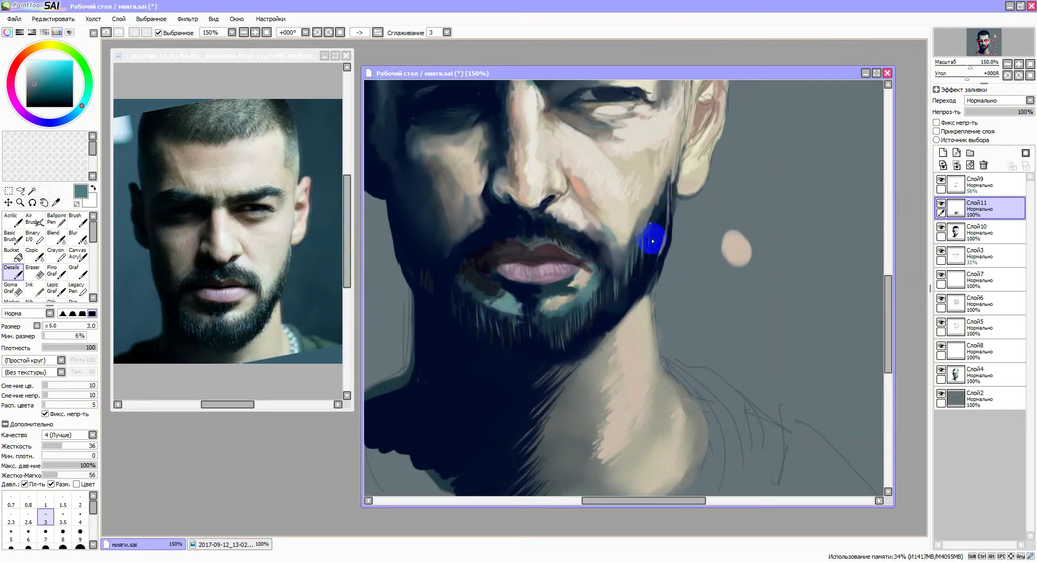
pyautogui.keyDown('alt'); pyautogui.click(635, 292); pyautogui.keyUp('alt')
pyautogui.moveTo(632, 303); pyautogui.dragTo(584, 357)
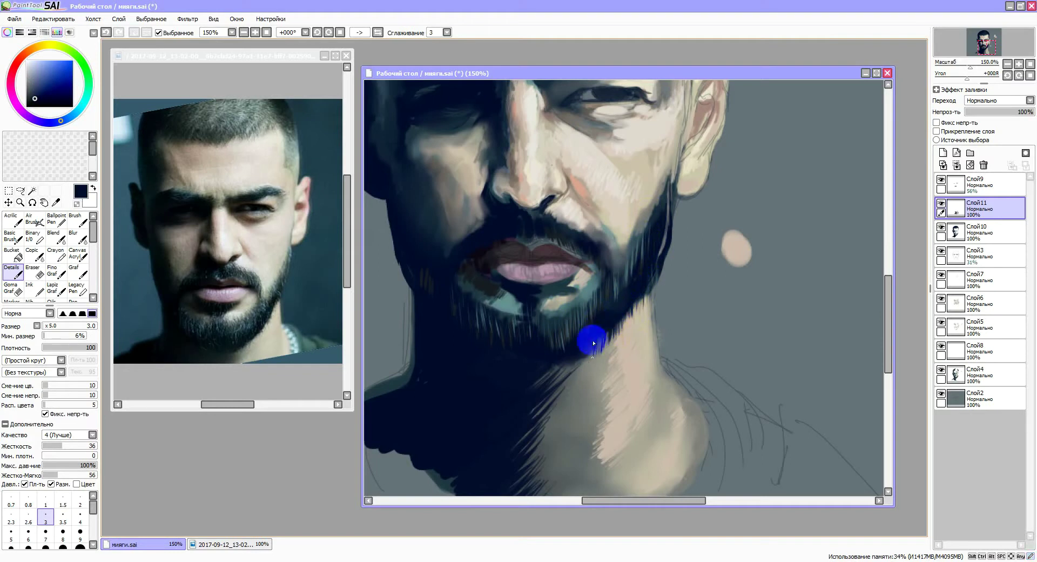
pyautogui.keyDown('alt'); pyautogui.click(597, 303); pyautogui.keyUp('alt')
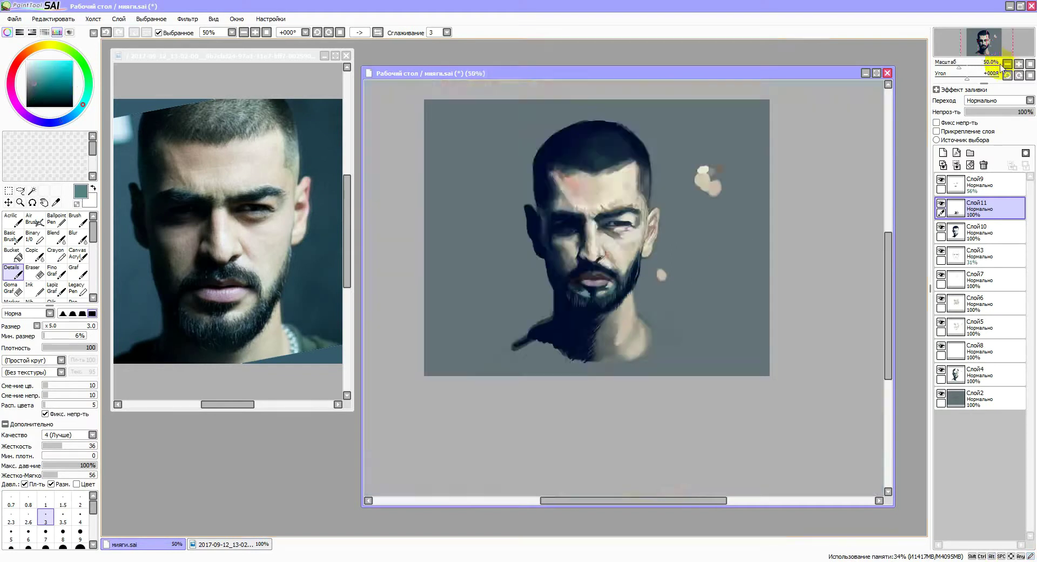
# - Try Multiply blending on the top layer Слой11, undo it, and zoom back in
pyautogui.keyDown('alt'); pyautogui.click(476, 338); pyautogui.keyUp('alt')
pyautogui.hotkey('ctrl', '+')
pyautogui.hotkey('ctrl', '+')
pyautogui.hotkey('ctrl', '-')
pyautogui.hotkey('ctrl', '-')
pyautogui.hotkey('ctrl', '-')
pyautogui.click(1030, 100)
pyautogui.click(981, 118)
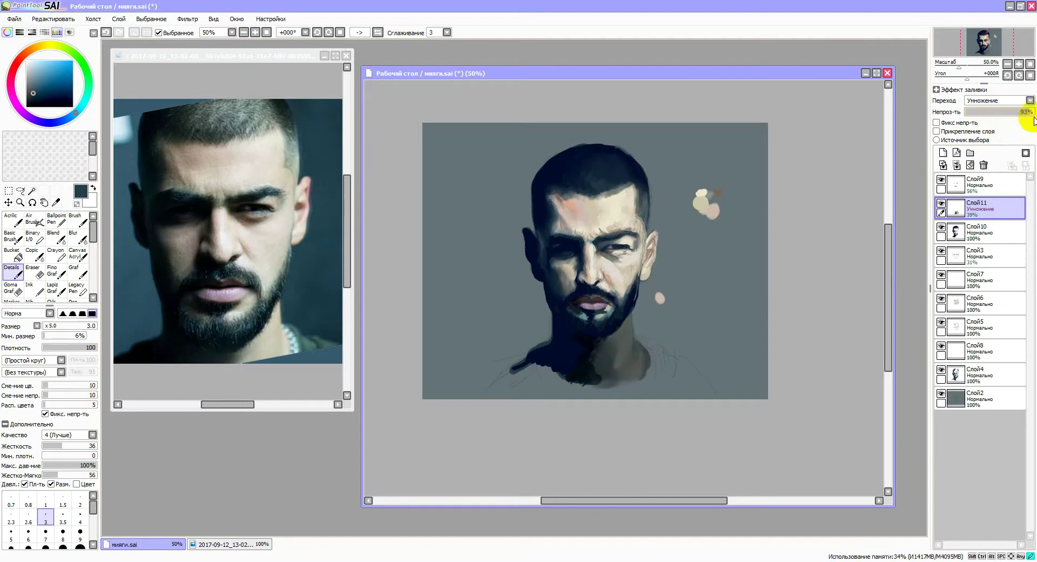
pyautogui.hotkey('ctrl', 'z')
pyautogui.hotkey('ctrl', '+')
pyautogui.hotkey('ctrl', '+')
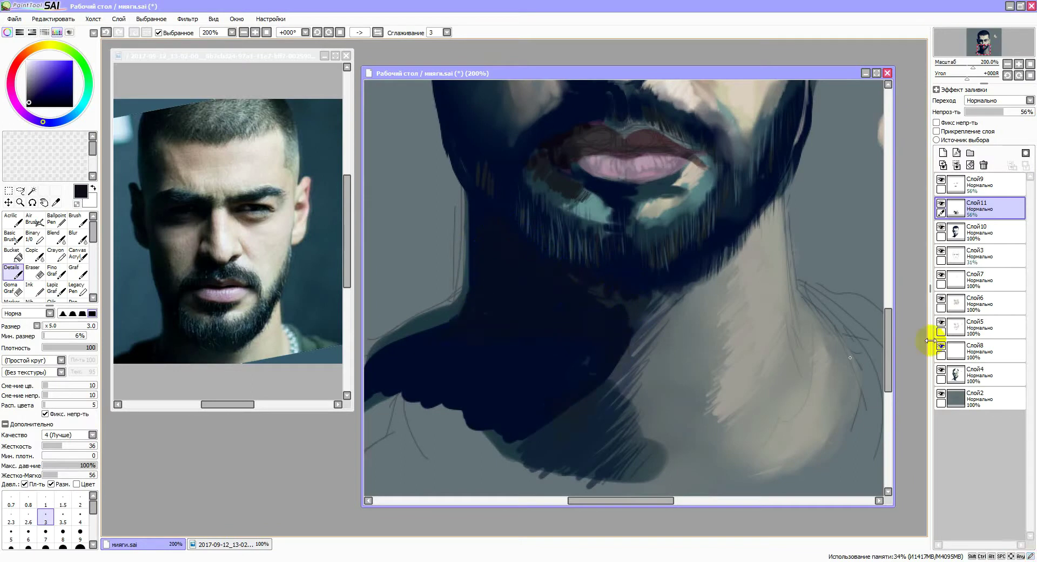
# - Use a smaller Blend brush while switching between layers Слой10, Слой4, Слой11 and Слой6
pyautogui.click(979, 232)
pyautogui.click(54, 236)
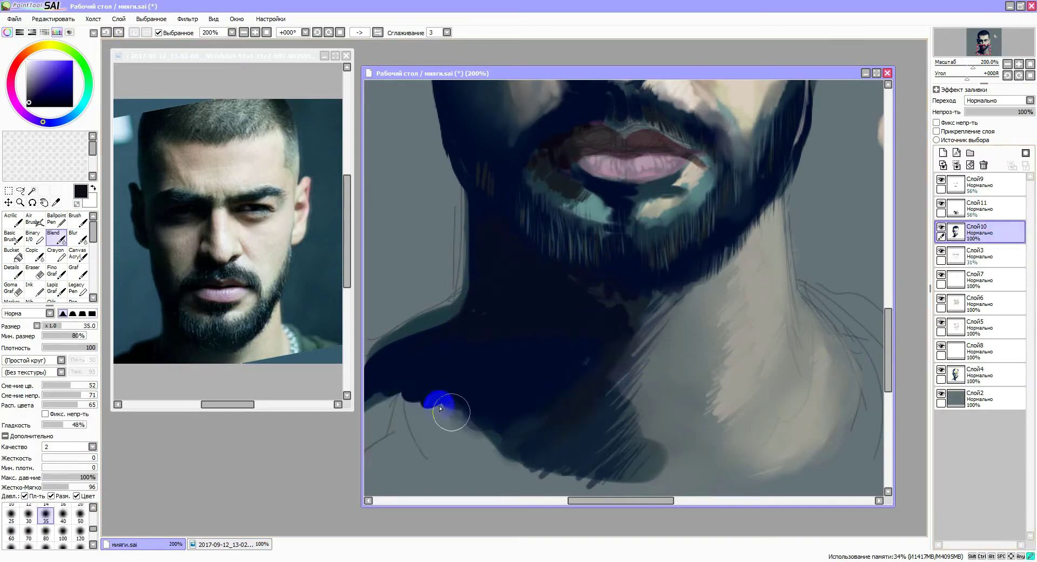
pyautogui.click(977, 378)
pyautogui.click(943, 208)
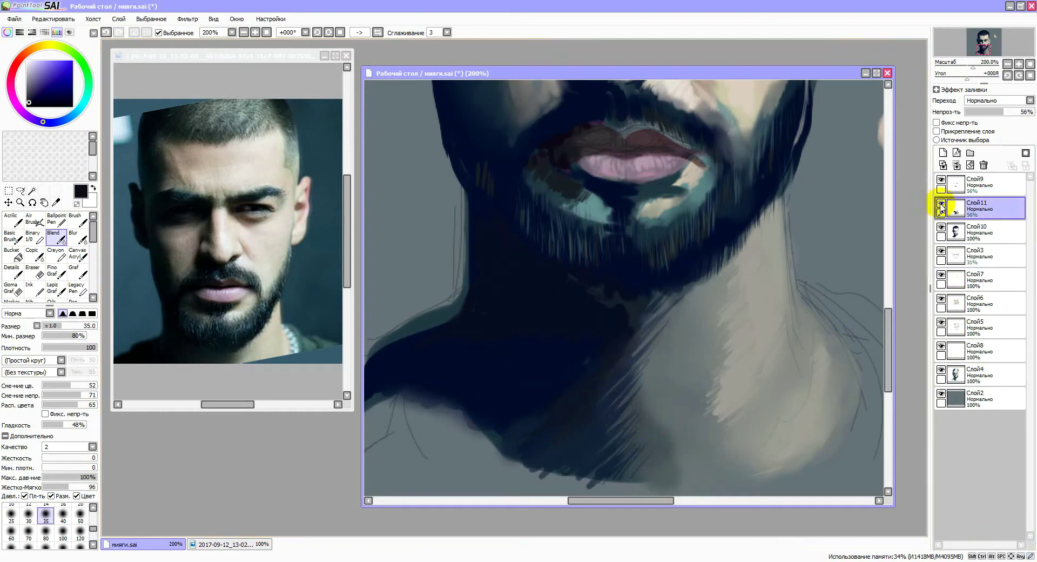
pyautogui.press('-')
pyautogui.press('-')
pyautogui.scroll(2, 640, 257)
pyautogui.click(45, 520)
pyautogui.click(979, 232)
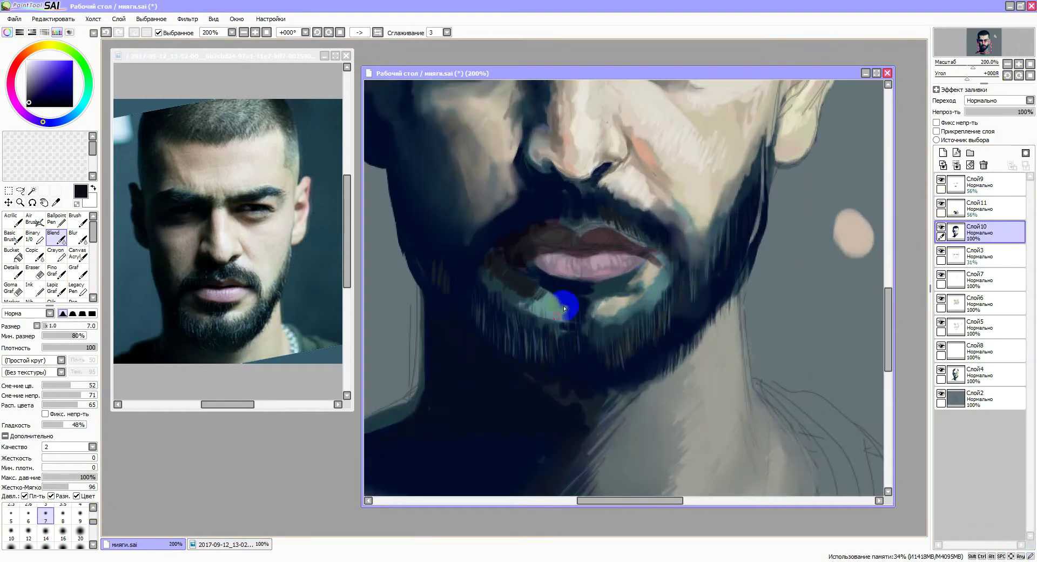
pyautogui.click(978, 208)
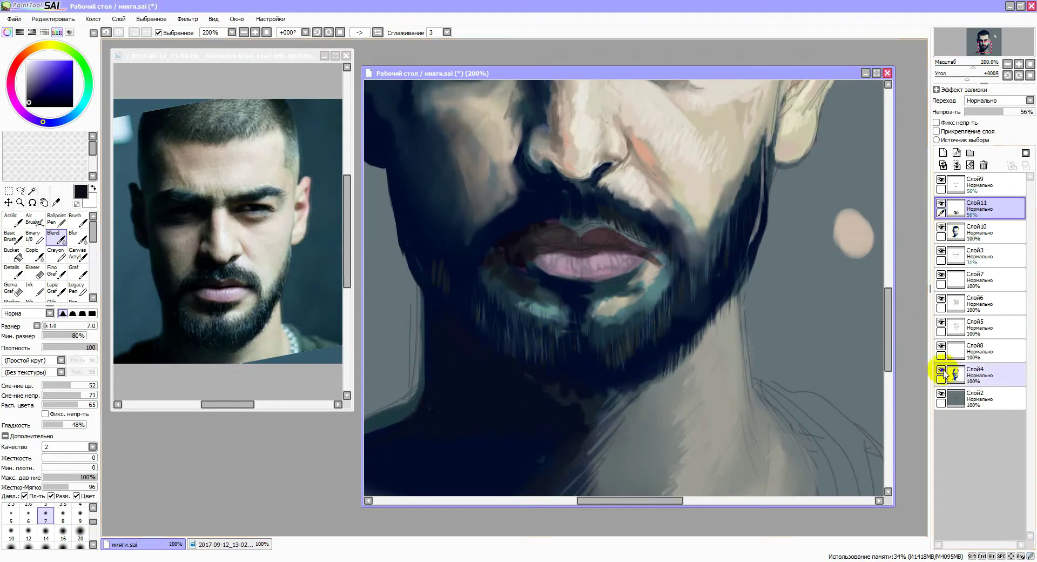
pyautogui.click(989, 301)
# - Erase on Слой6, then take the detail brush and Blend on Слой4
pyautogui.press('e')
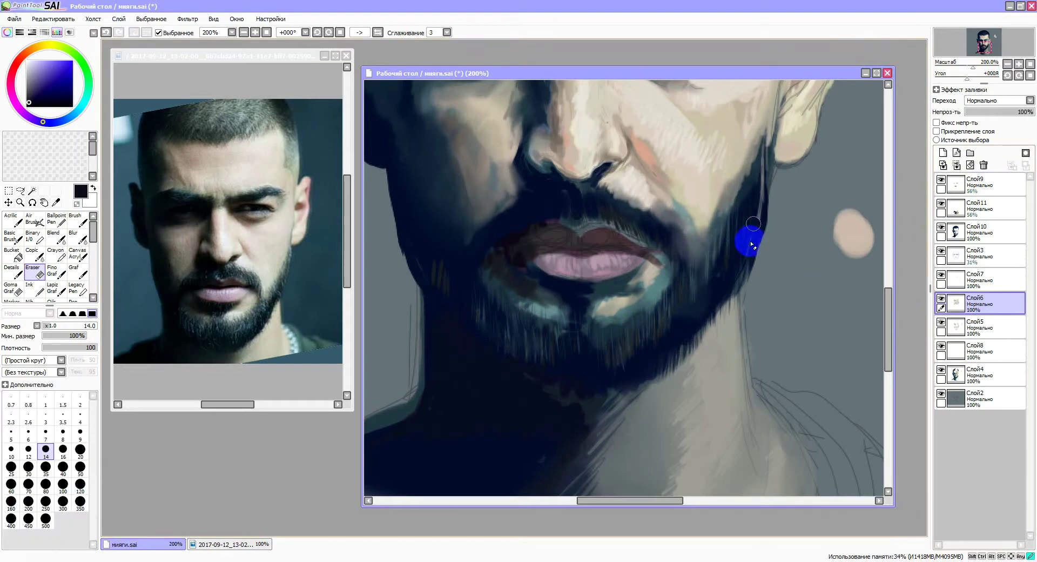
pyautogui.scroll(-2, 774, 244)
pyautogui.scroll(2, 774, 245)
pyautogui.keyDown('alt'); pyautogui.click(658, 255); pyautogui.keyUp('alt')
pyautogui.press('b')
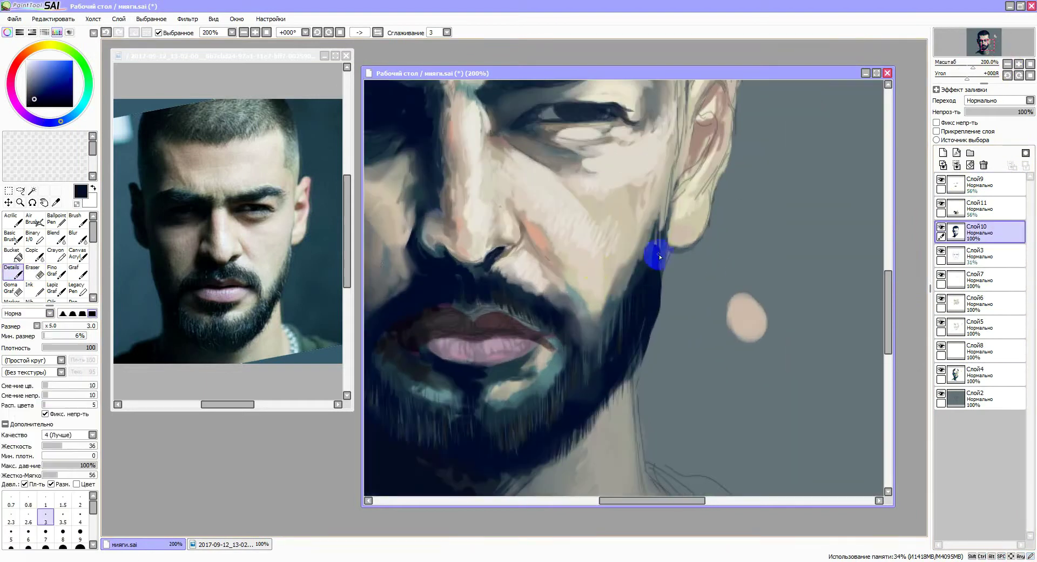
pyautogui.click(968, 372)
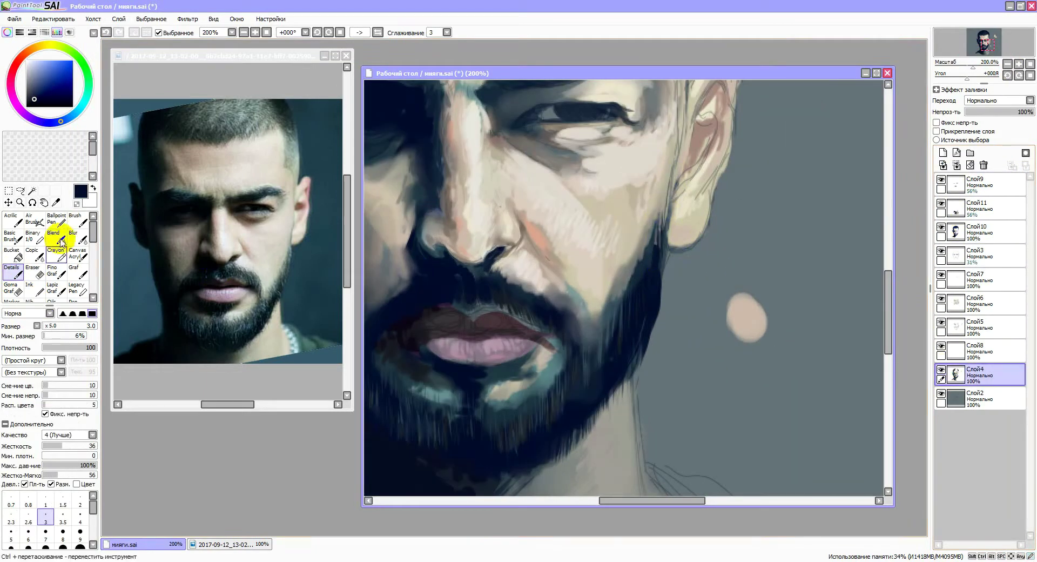
pyautogui.click(56, 237)
# - Hide Слой10 and Слой4, then blend greyish-beige light strokes onto the cheek on Слой6
pyautogui.click(989, 208)
pyautogui.click(941, 227)
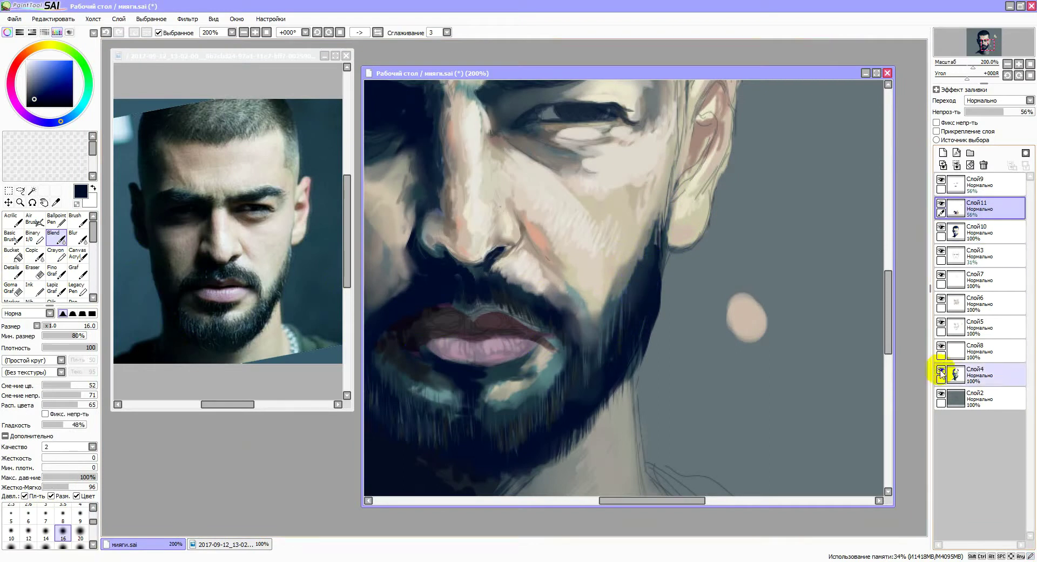
pyautogui.click(942, 372)
pyautogui.click(995, 307)
pyautogui.keyDown('alt'); pyautogui.click(746, 319); pyautogui.keyUp('alt')
pyautogui.moveTo(643, 254); pyautogui.dragTo(625, 278)
pyautogui.moveTo(648, 227)
pyautogui.mouseDown()
pyautogui.moveTo(606, 262)
pyautogui.moveTo(581, 199)
pyautogui.mouseUp()
# - Show Слой10 and Слой4 again and return to Blend on Слой10
pyautogui.click(941, 227)
pyautogui.click(941, 372)
pyautogui.moveTo(887, 303); pyautogui.dragTo(887, 297)
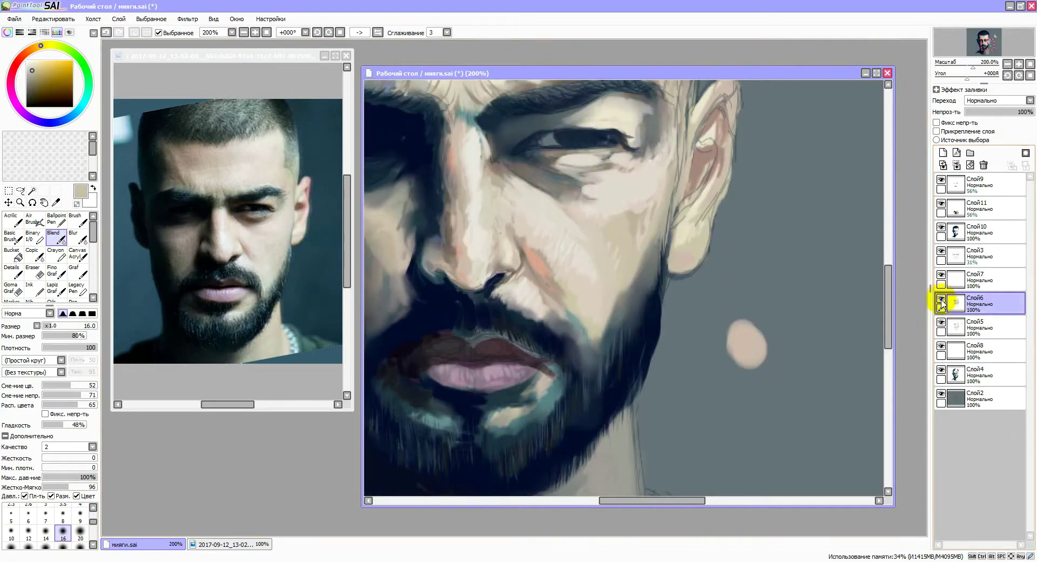
pyautogui.click(988, 232)
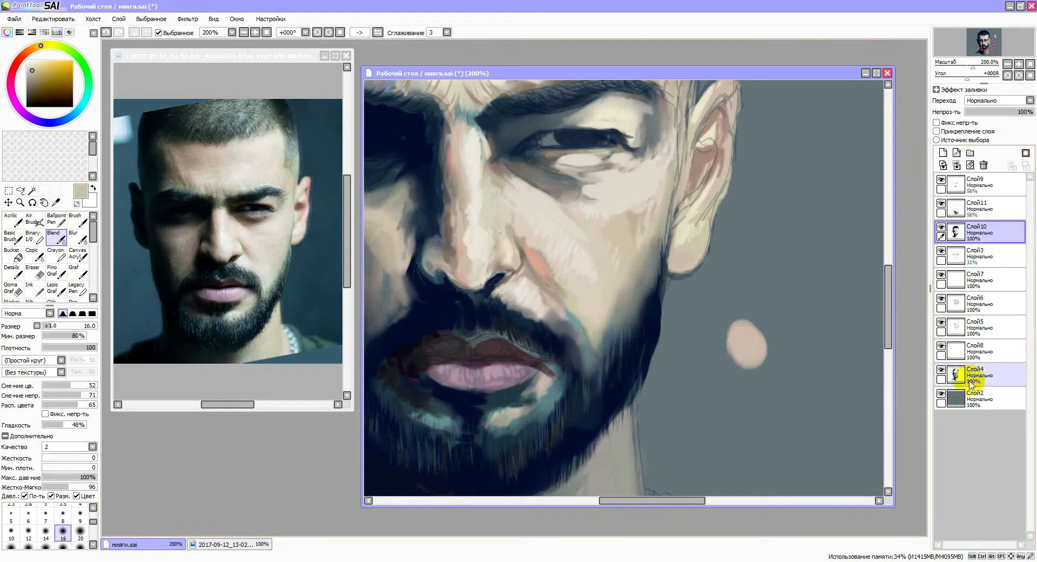
pyautogui.click(973, 304)
pyautogui.press('b')
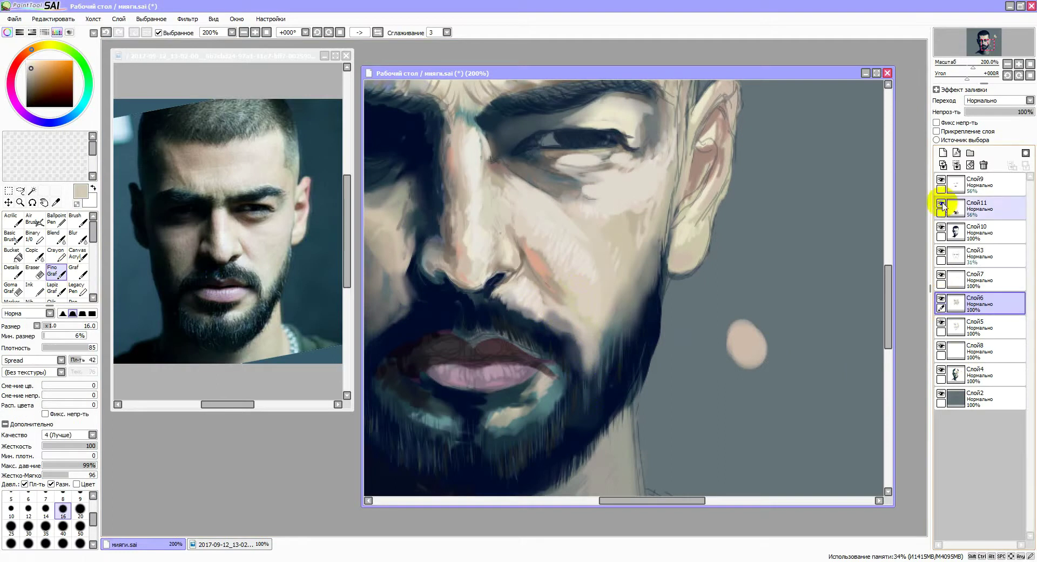
pyautogui.click(978, 231)
pyautogui.click(54, 236)
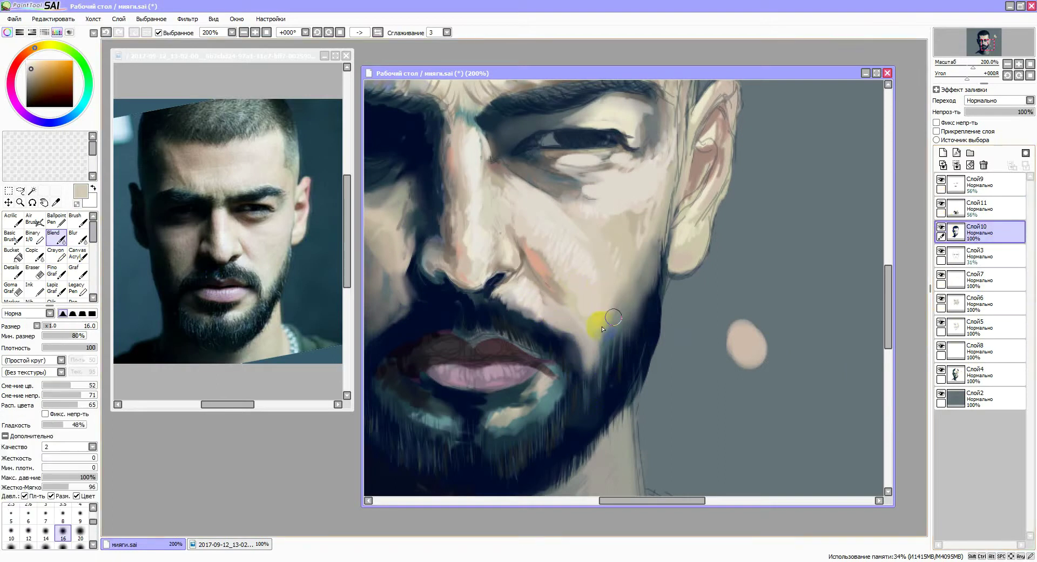
# - Bring the right cheek and ear into view and sample salmon and pale beige skin tones
pyautogui.press('n')
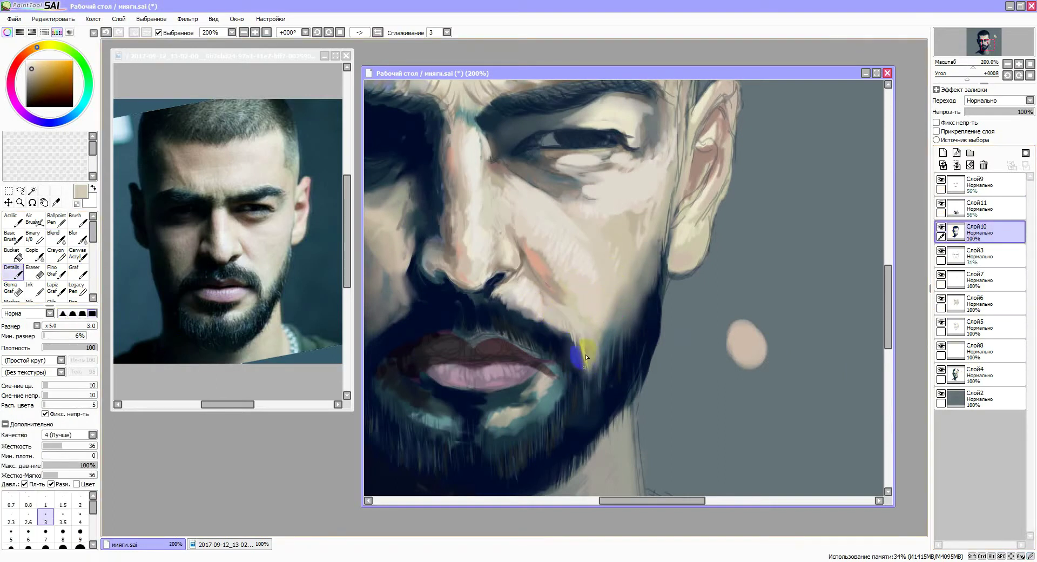
pyautogui.moveTo(586, 356); pyautogui.dragTo(532, 272)
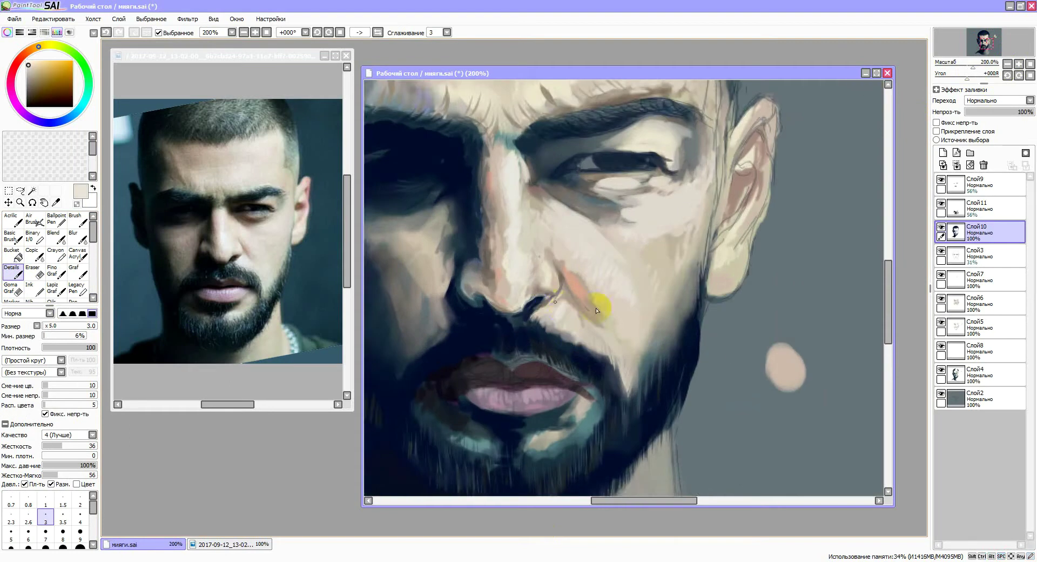
pyautogui.keyDown('ctrl'); pyautogui.keyDown('shift'); pyautogui.click(585, 320); pyautogui.keyUp('shift'); pyautogui.keyUp('ctrl')
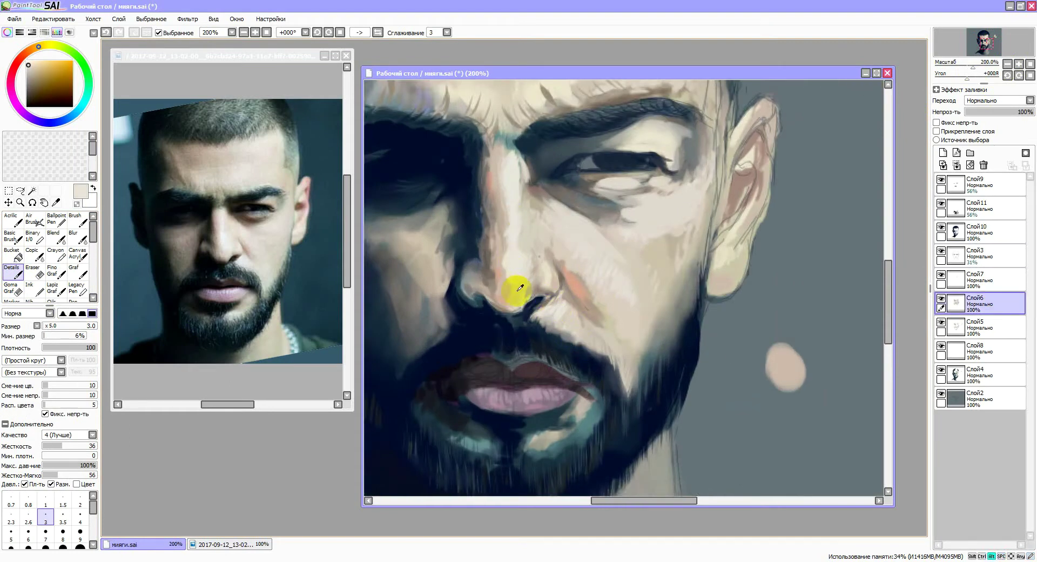
pyautogui.keyDown('alt'); pyautogui.click(545, 277); pyautogui.keyUp('alt')
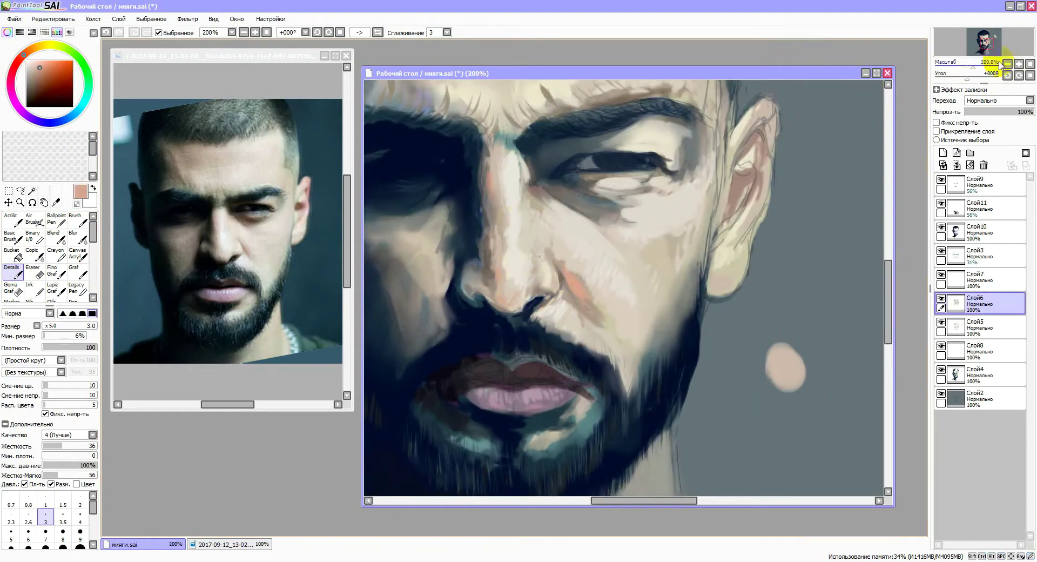
pyautogui.click(1007, 64)
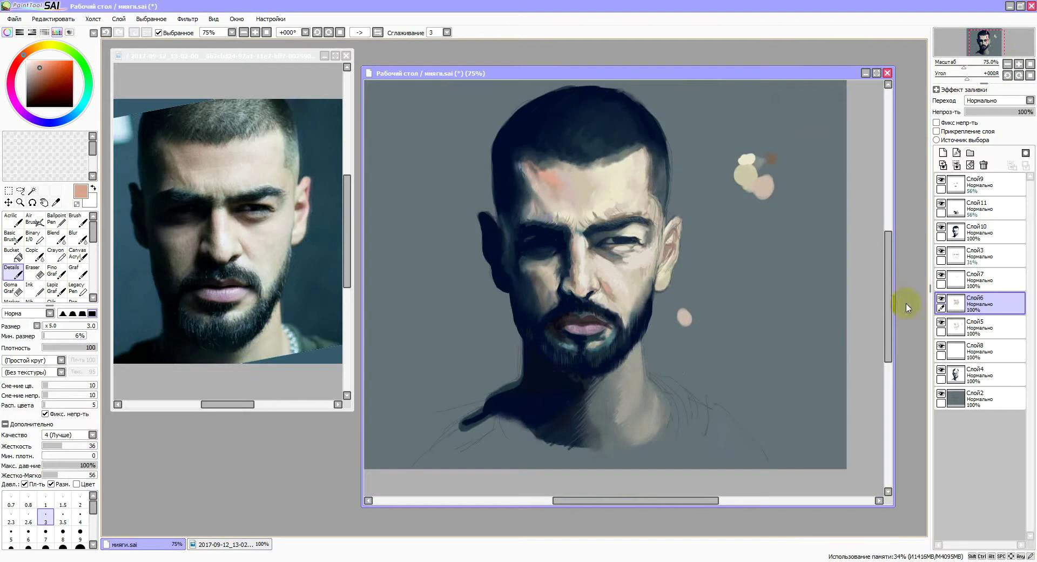
pyautogui.keyDown('alt'); pyautogui.click(627, 281); pyautogui.keyUp('alt')
pyautogui.scroll(2, 627, 278)
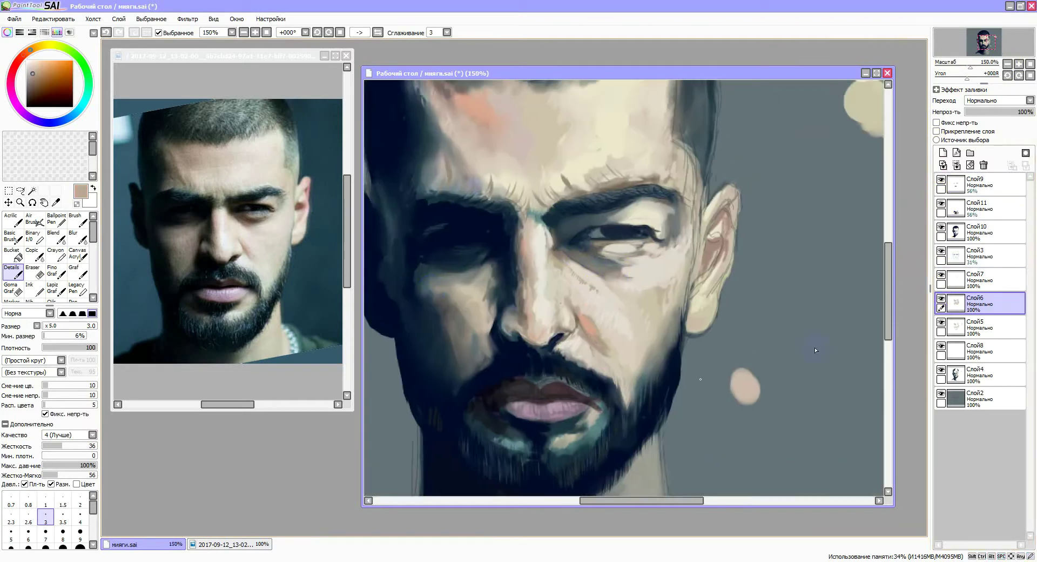
# - On the 56% layer Слой11, paint salmon strokes on the cheek and inner ear
pyautogui.click(956, 211)
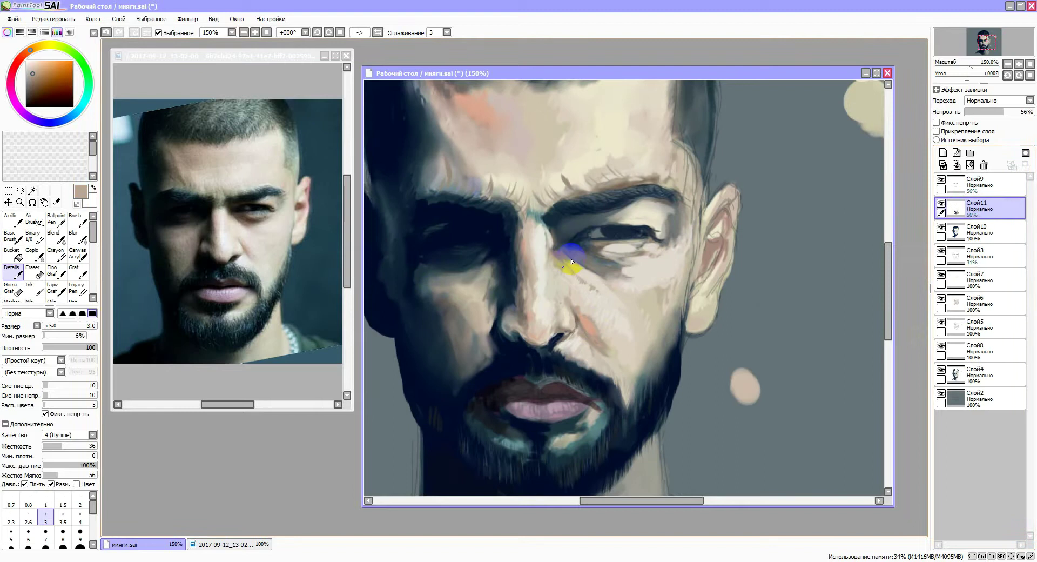
pyautogui.keyDown('alt'); pyautogui.click(502, 127); pyautogui.keyUp('alt')
pyautogui.moveTo(580, 266); pyautogui.dragTo(588, 265)
pyautogui.moveTo(712, 233); pyautogui.dragTo(722, 245)
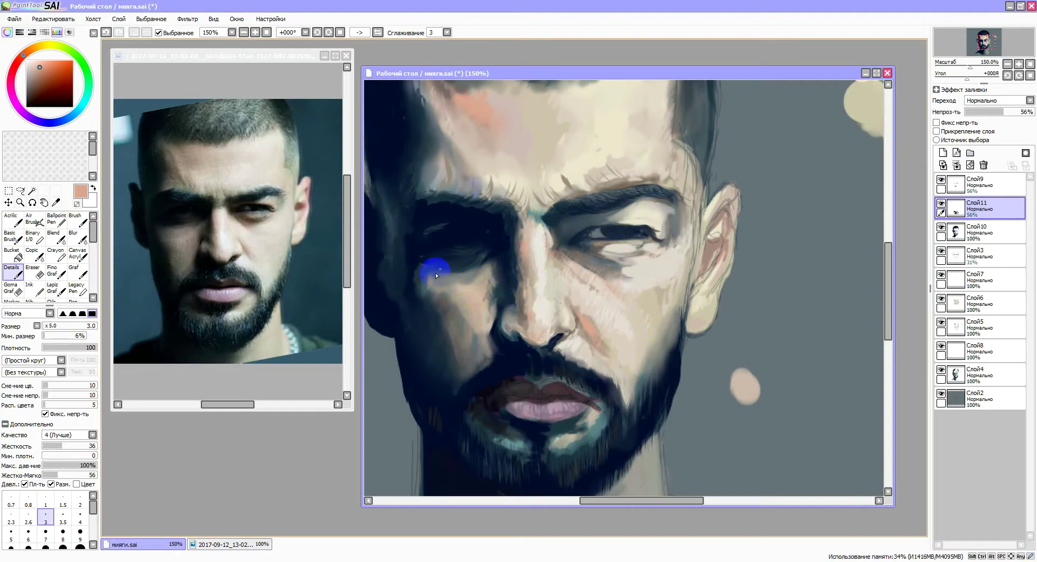
pyautogui.click(55, 238)
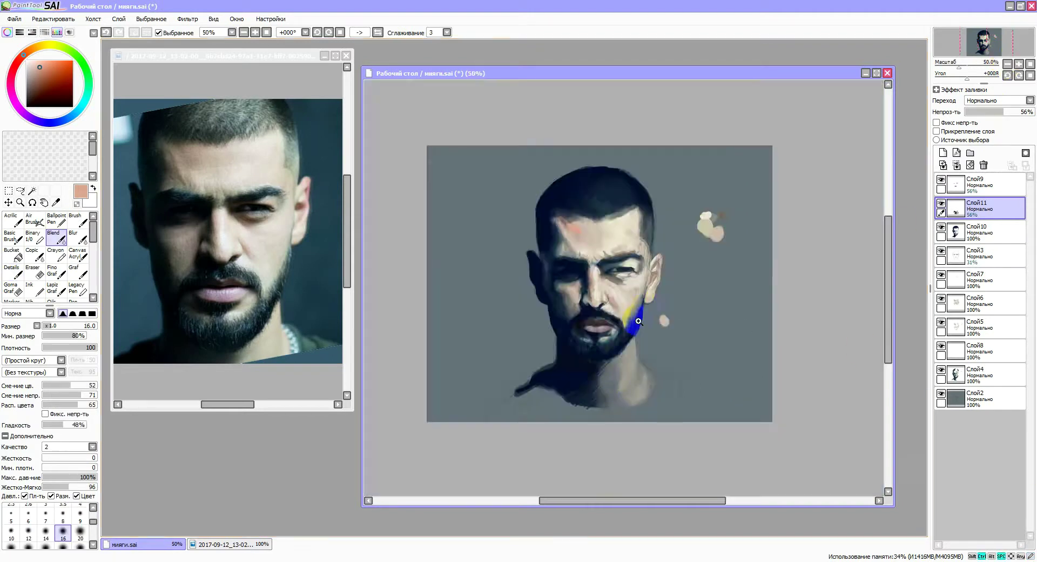
# - Lighten the skin under the right eye and add cream over the chin and outer eye corner
pyautogui.rightClick(568, 228)
pyautogui.moveTo(609, 248); pyautogui.dragTo(653, 233)
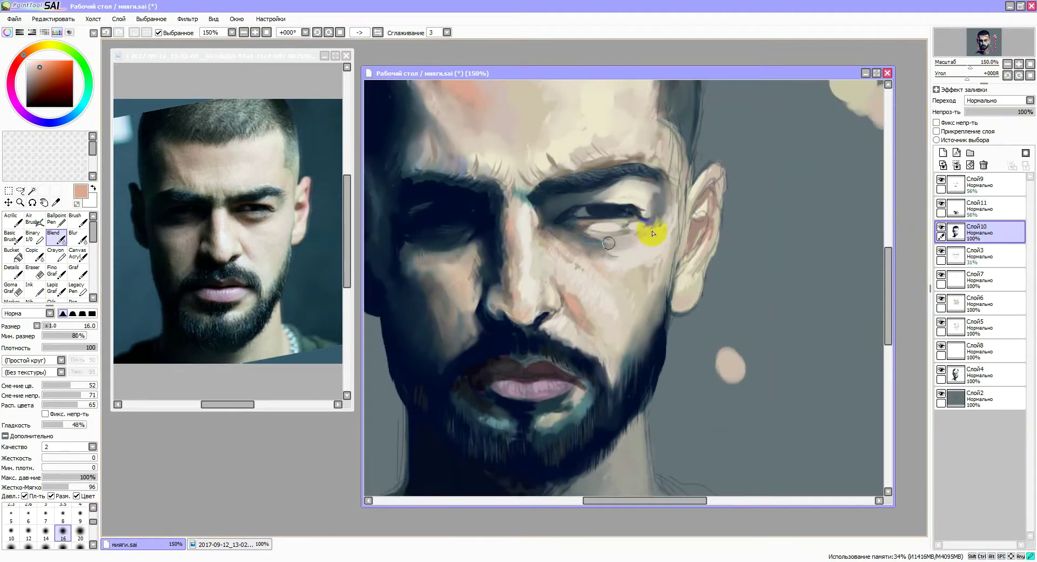
pyautogui.press('n')
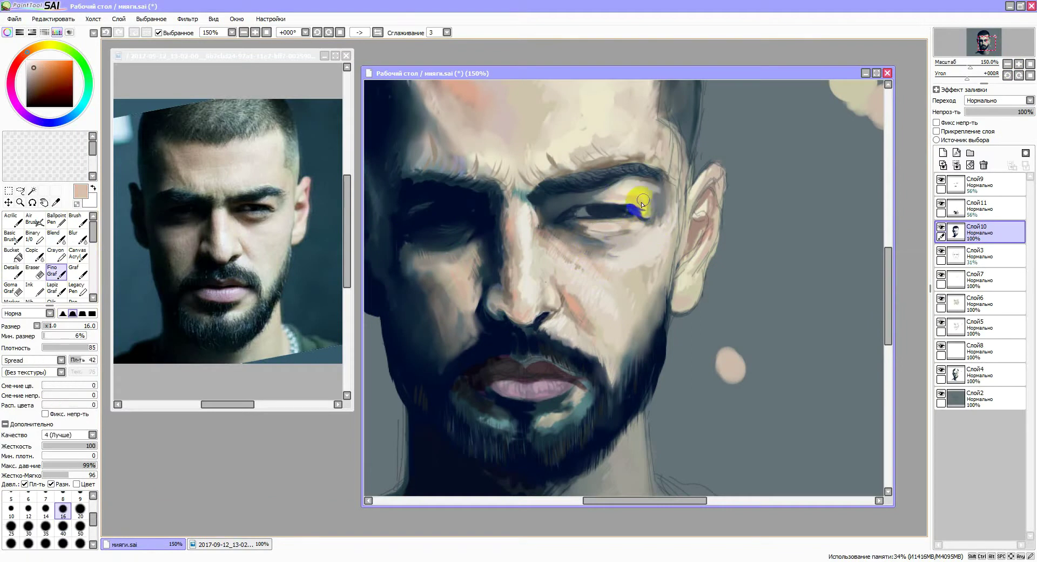
pyautogui.press('b')
pyautogui.click(606, 296)
pyautogui.click(988, 208)
pyautogui.keyDown('alt'); pyautogui.click(608, 240); pyautogui.keyUp('alt')
pyautogui.moveTo(560, 407); pyautogui.dragTo(571, 416)
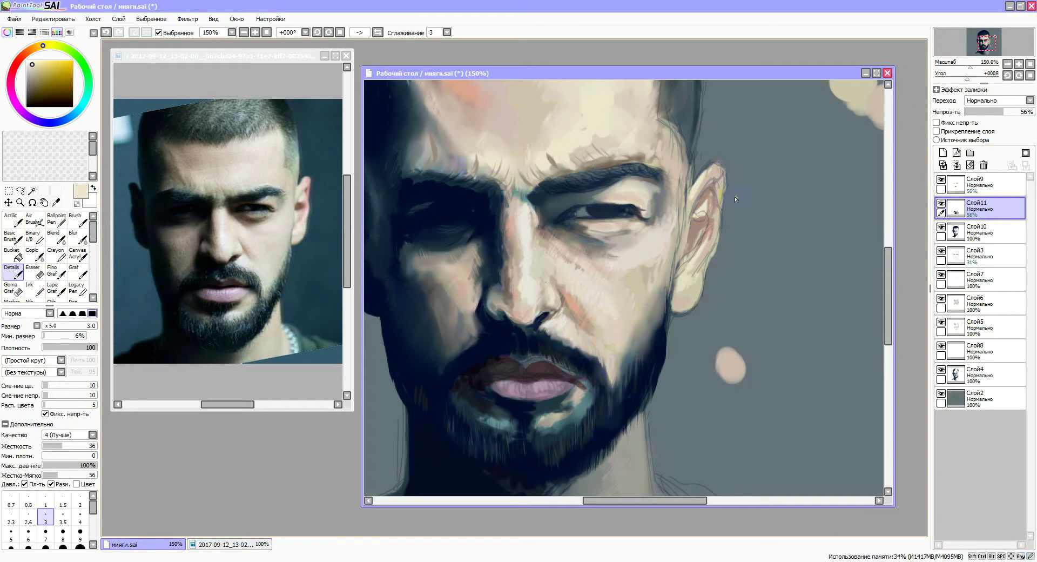
pyautogui.moveTo(534, 221); pyautogui.dragTo(549, 224)
# - Add new layer Слой12 above Слой11 and sample pinkish, grey-olive and cream tones
pyautogui.hotkey('ctrl', 'shift', 'n')
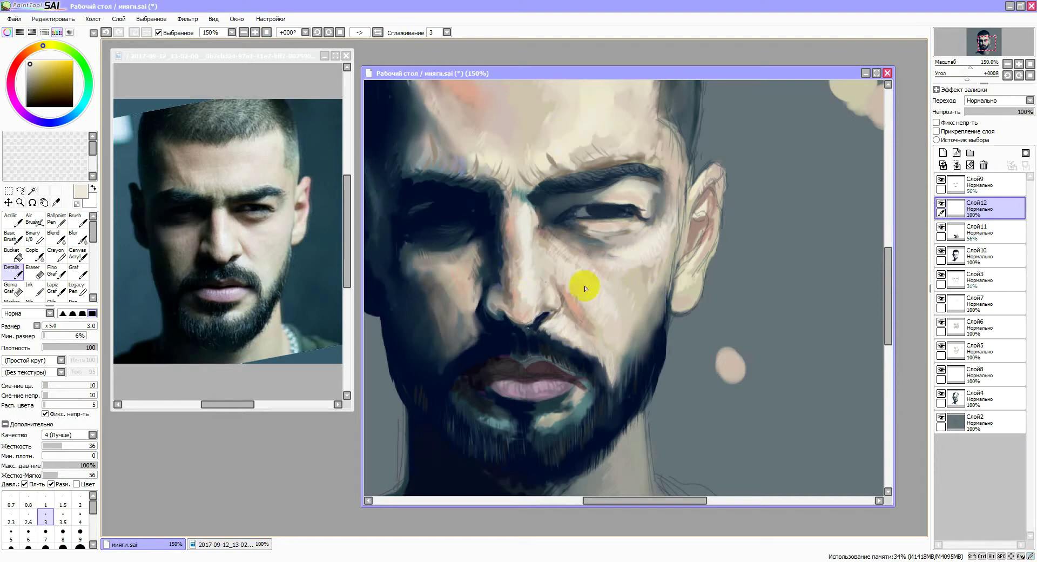
pyautogui.keyDown('alt'); pyautogui.click(543, 241); pyautogui.keyUp('alt')
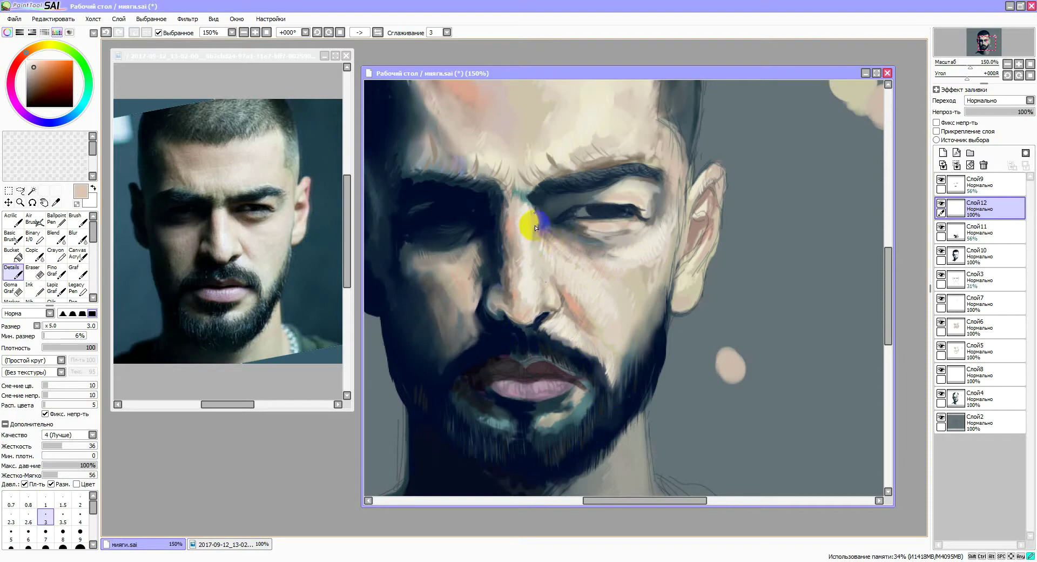
pyautogui.keyDown('alt'); pyautogui.click(561, 185); pyautogui.keyUp('alt')
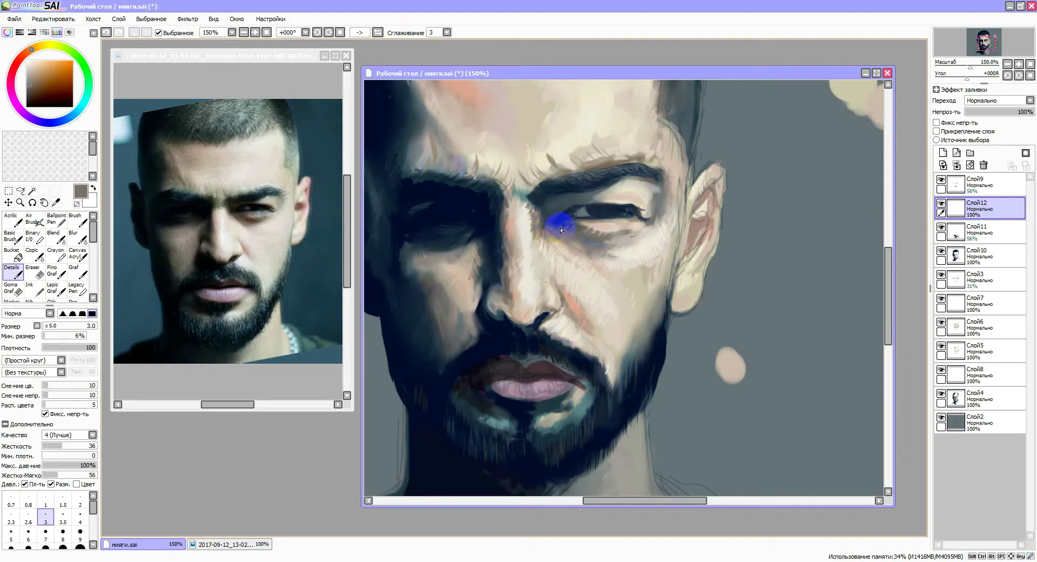
pyautogui.click(58, 236)
pyautogui.click(1007, 64)
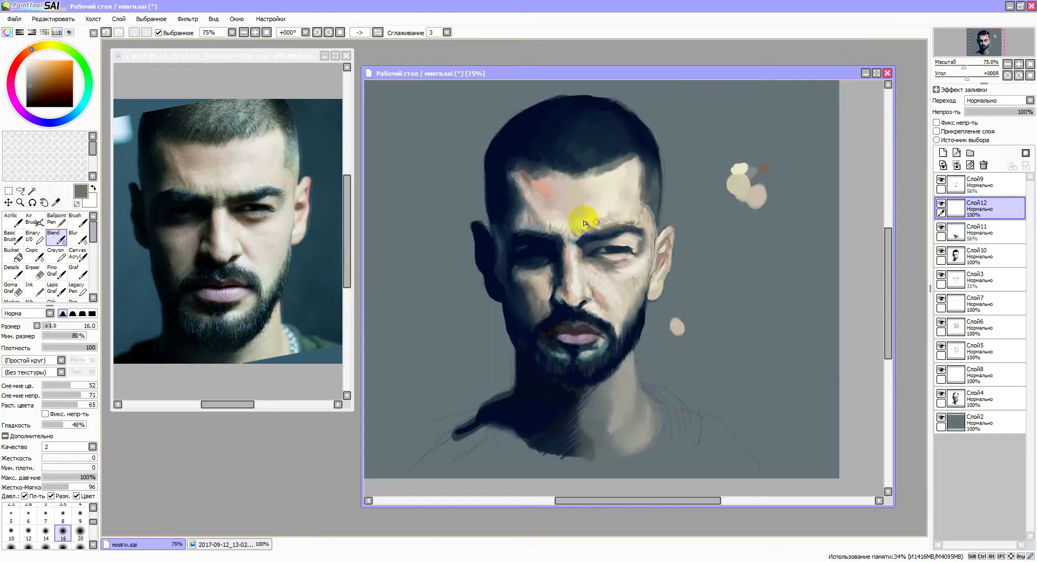
pyautogui.click(75, 219)
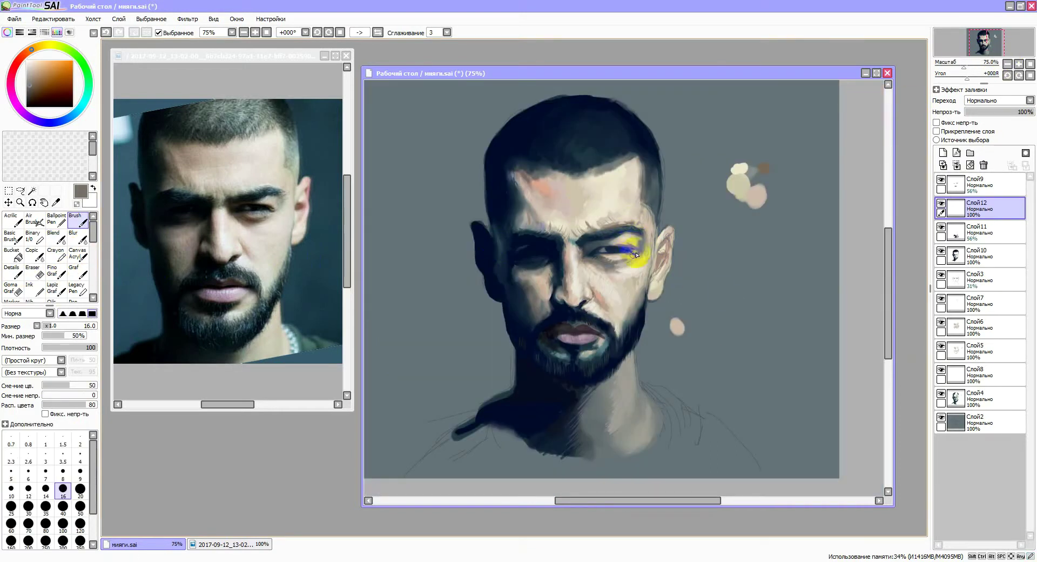
pyautogui.keyDown('alt'); pyautogui.click(632, 244); pyautogui.keyUp('alt')
pyautogui.scroll(2, 632, 245)
# - Blend the paint on the cheek with the Blend tool
pyautogui.click(54, 237)
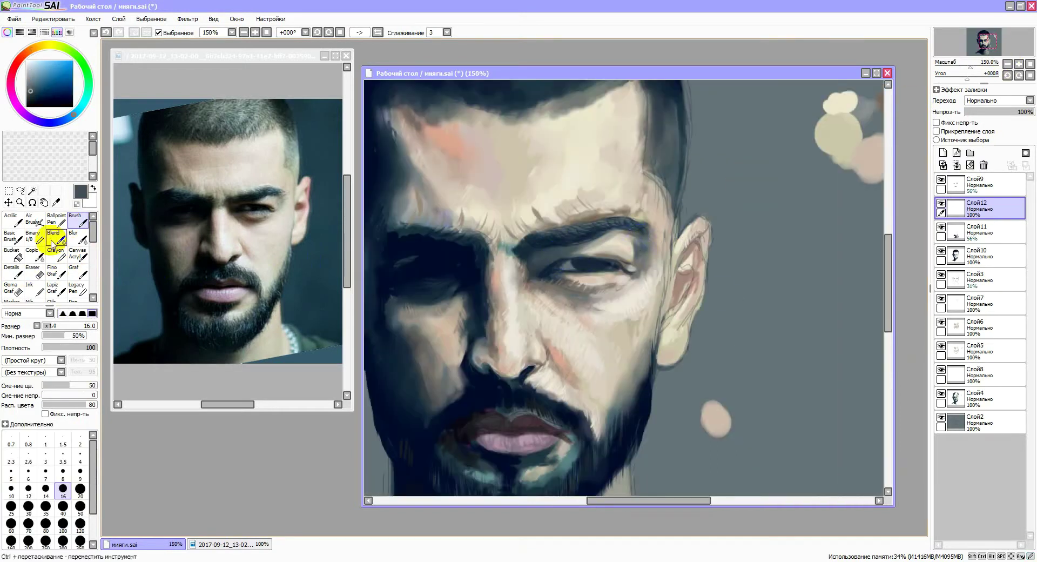
pyautogui.press('b')
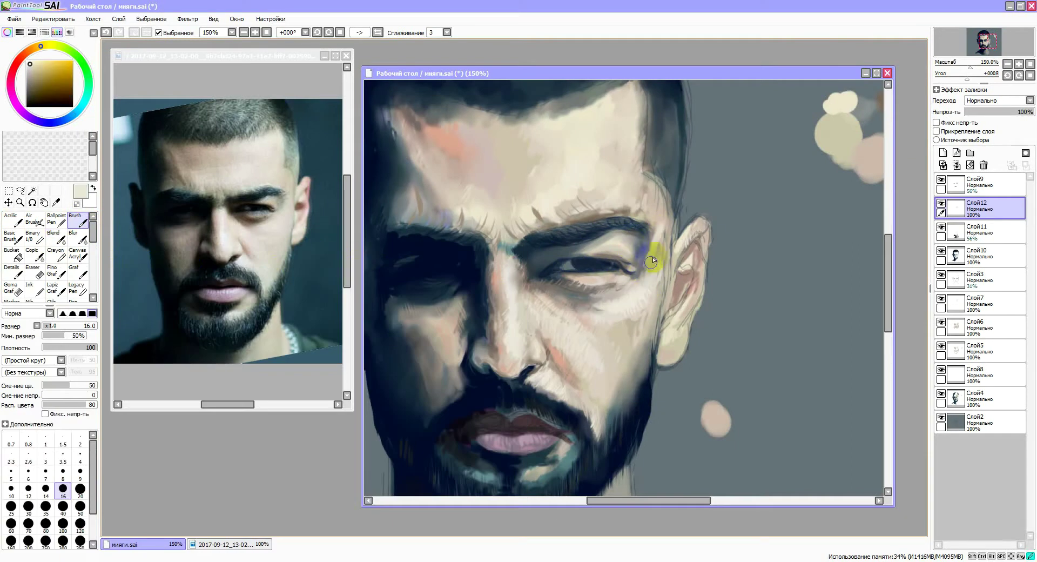
pyautogui.press('n')
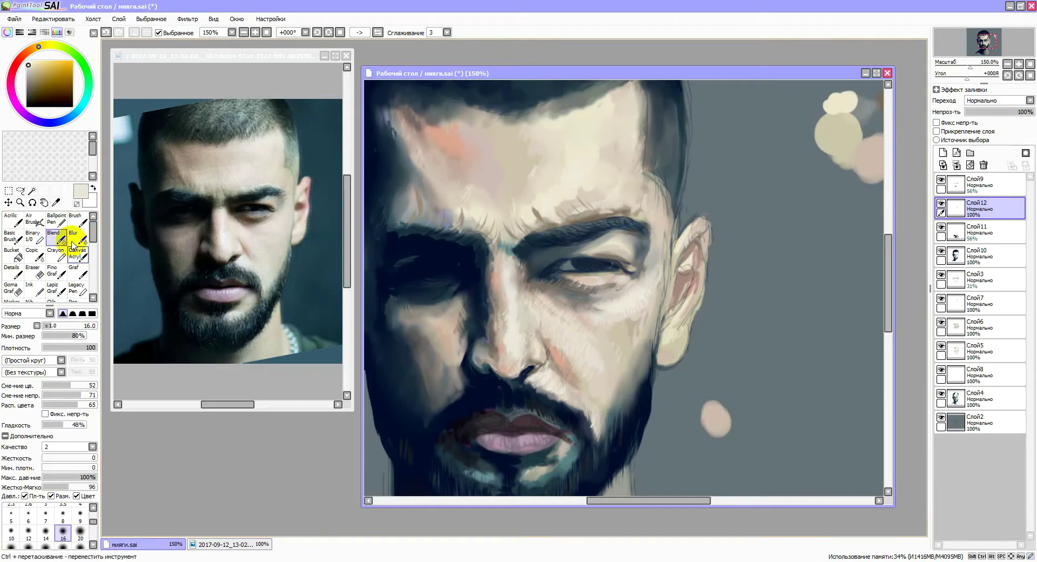
pyautogui.click(78, 221)
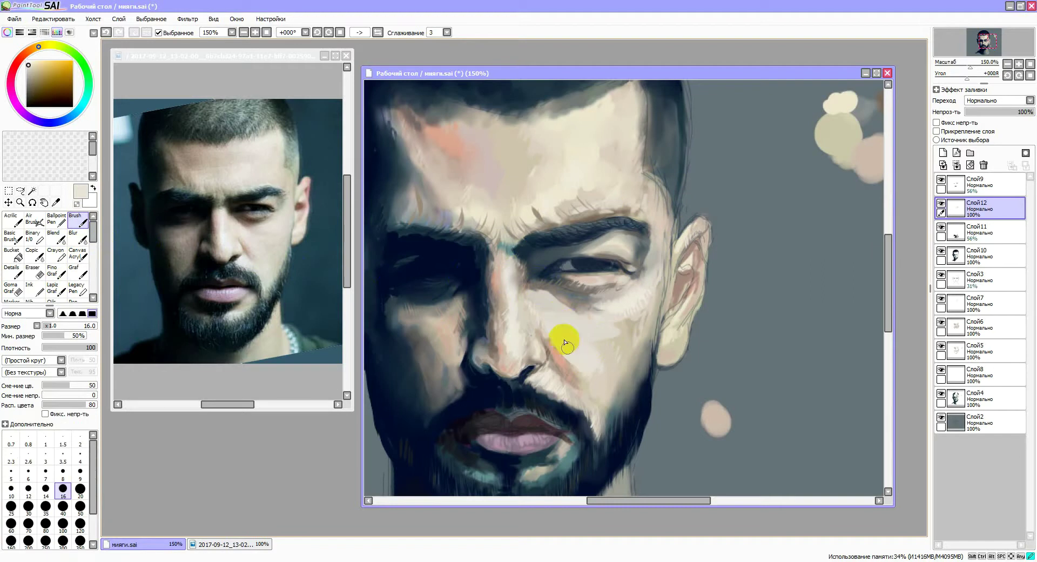
pyautogui.press('n')
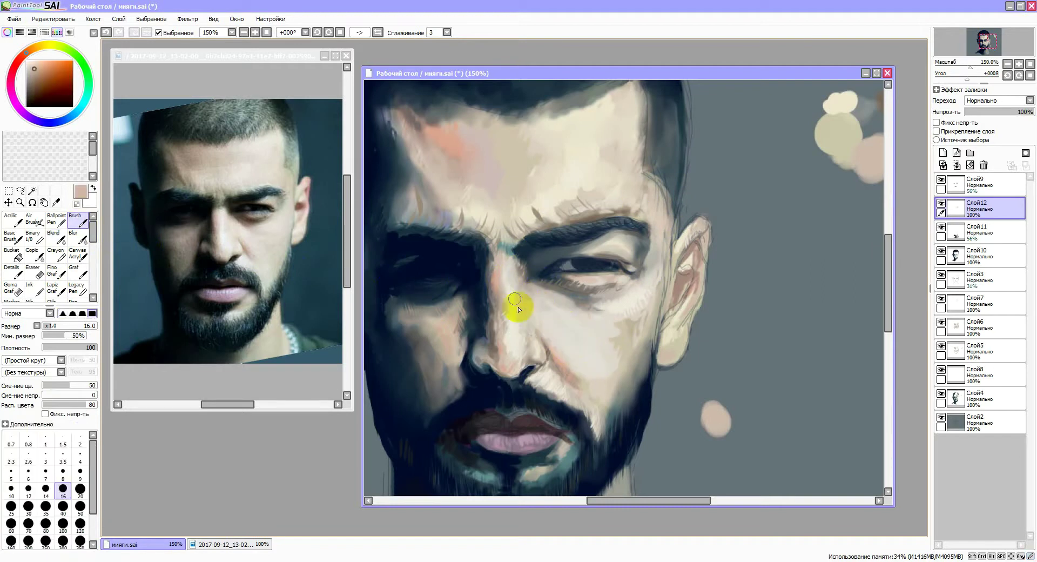
pyautogui.moveTo(542, 337); pyautogui.dragTo(531, 326)
pyautogui.press('g')
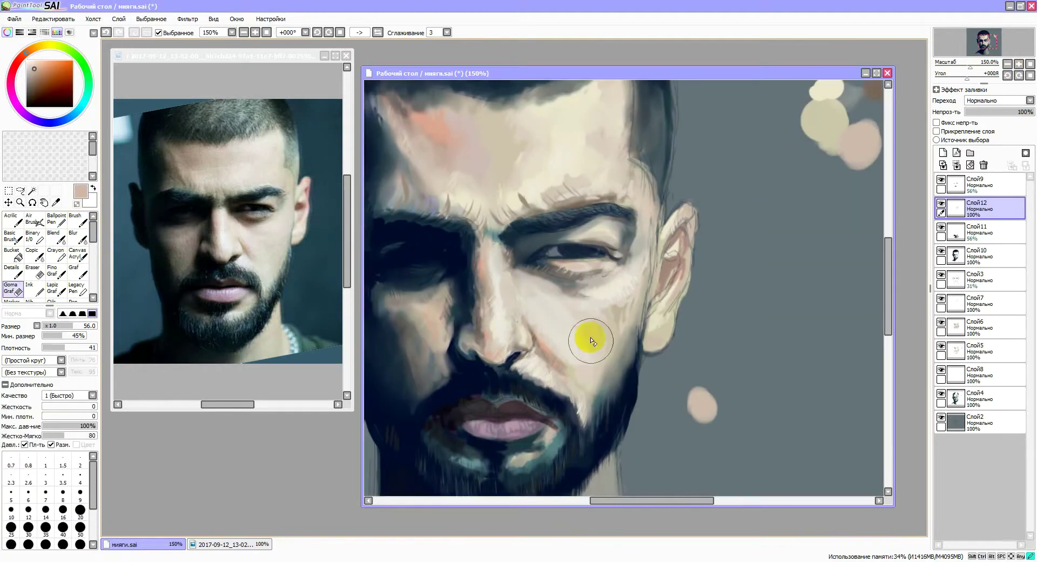
pyautogui.press('b')
pyautogui.press('n')
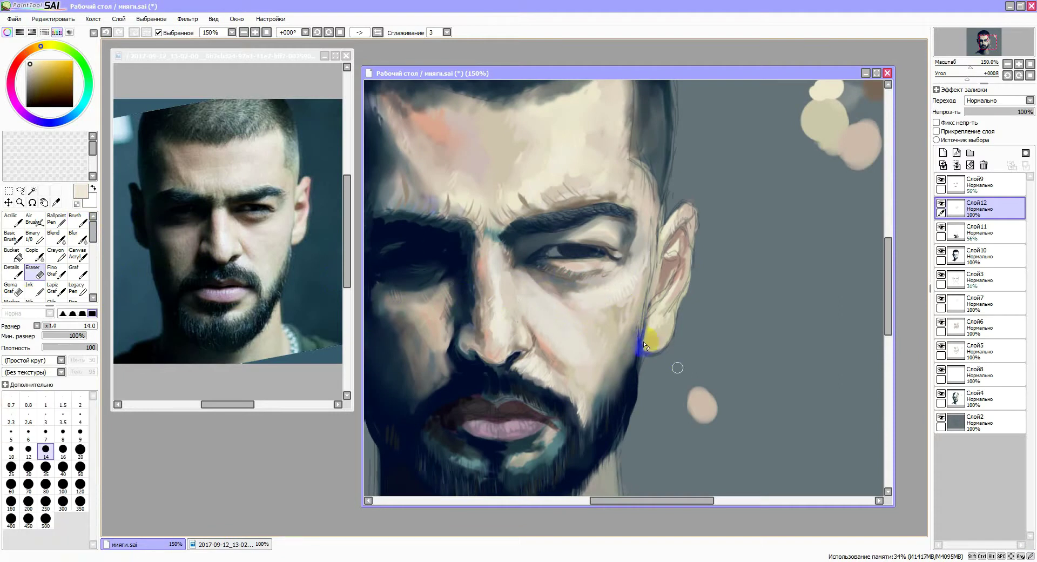
pyautogui.moveTo(567, 300); pyautogui.dragTo(582, 333)
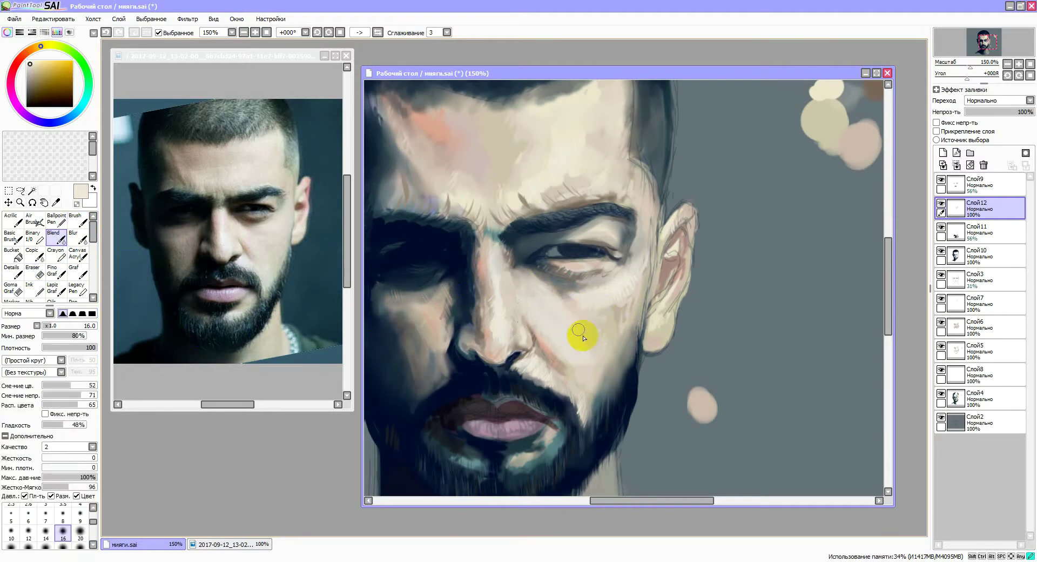
# - Paint pale cream highlights at the lip corner and on the chin, then blend them
pyautogui.click(80, 222)
pyautogui.click(54, 270)
pyautogui.moveTo(470, 470)
pyautogui.mouseDown()
pyautogui.moveTo(440, 429)
pyautogui.moveTo(448, 422)
pyautogui.mouseUp()
pyautogui.moveTo(550, 462); pyautogui.dragTo(510, 470)
pyautogui.keyDown('alt'); pyautogui.click(557, 416); pyautogui.keyUp('alt')
pyautogui.click(54, 237)
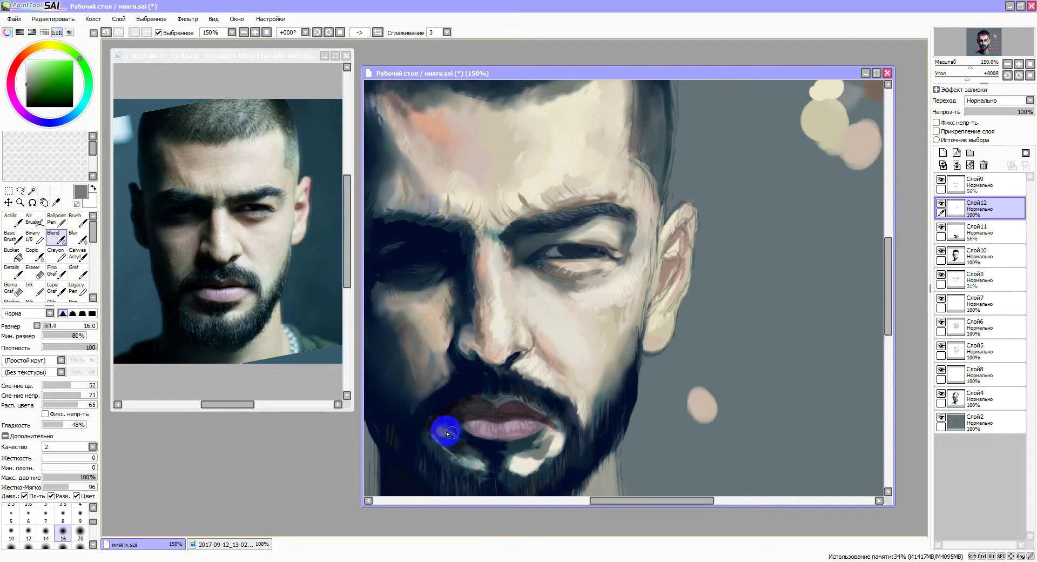
pyautogui.moveTo(549, 469); pyautogui.dragTo(533, 380)
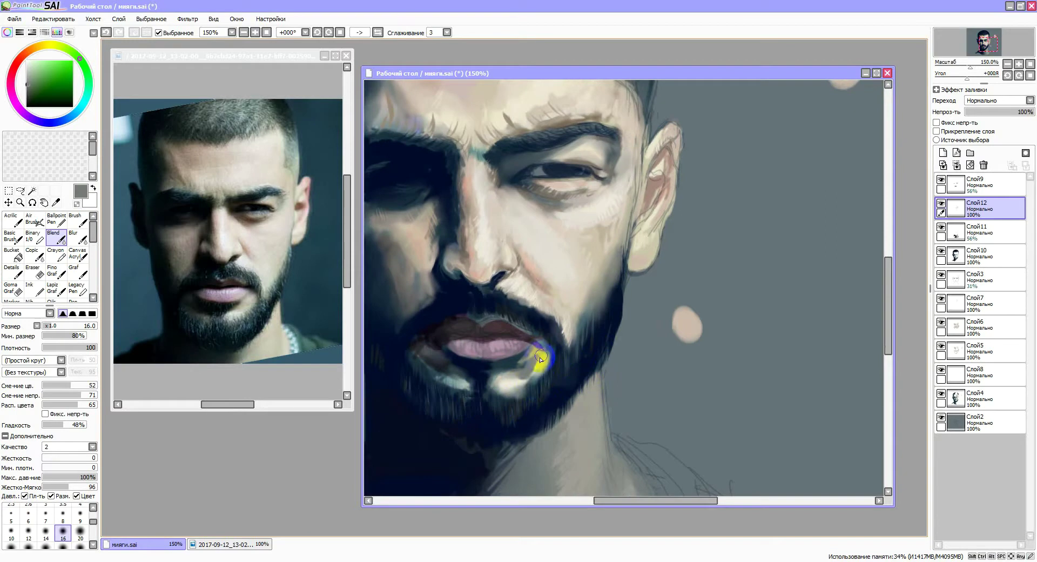
# - Deepen the dark navy beard shading around the mouth and chin, then view the whole portrait
pyautogui.click(1008, 64)
pyautogui.click(1019, 63)
pyautogui.click(11, 288)
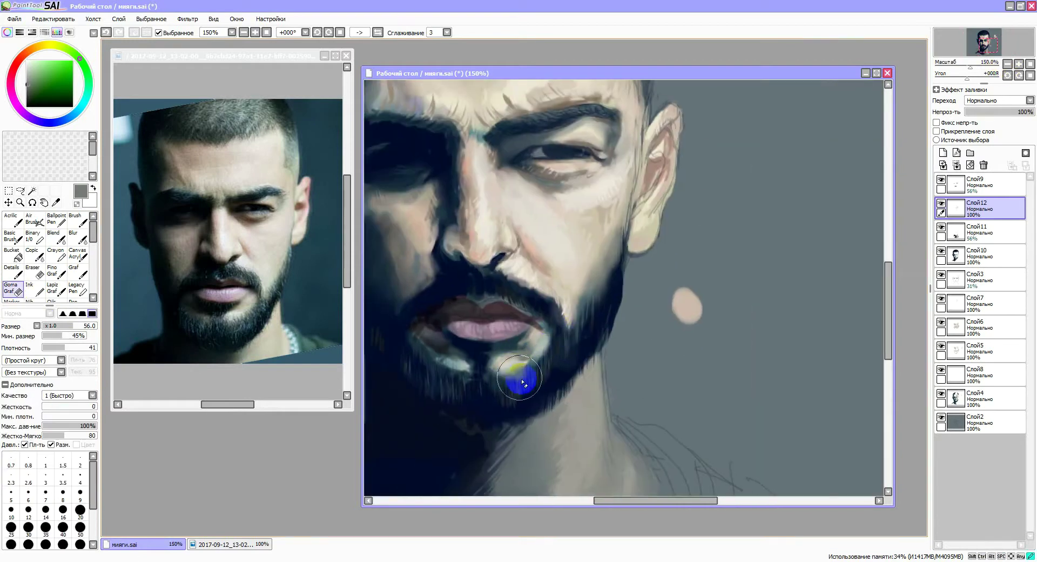
pyautogui.press('d')
pyautogui.keyDown('alt'); pyautogui.click(492, 373); pyautogui.keyUp('alt')
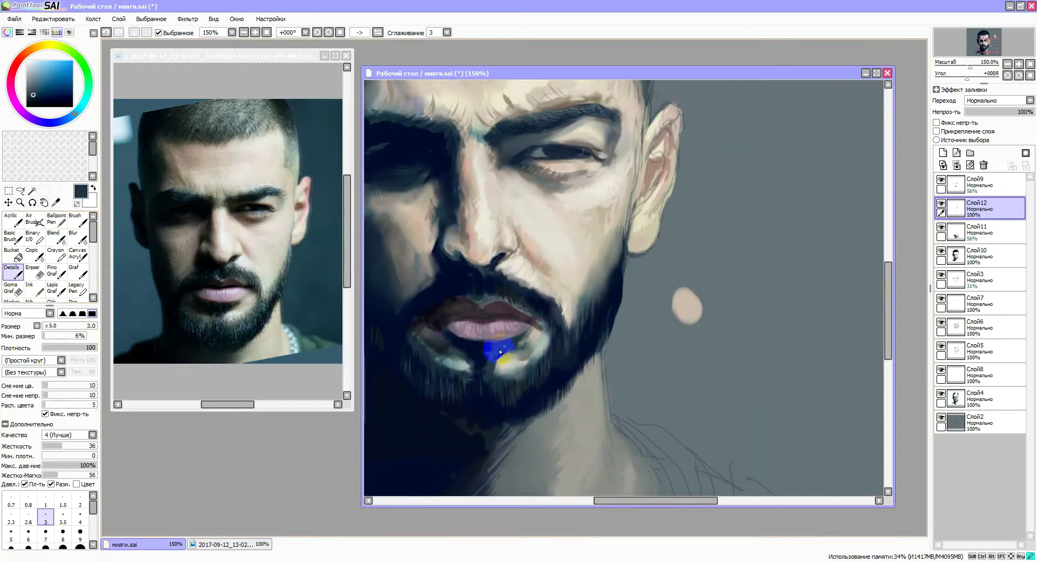
pyautogui.moveTo(501, 351); pyautogui.dragTo(408, 313)
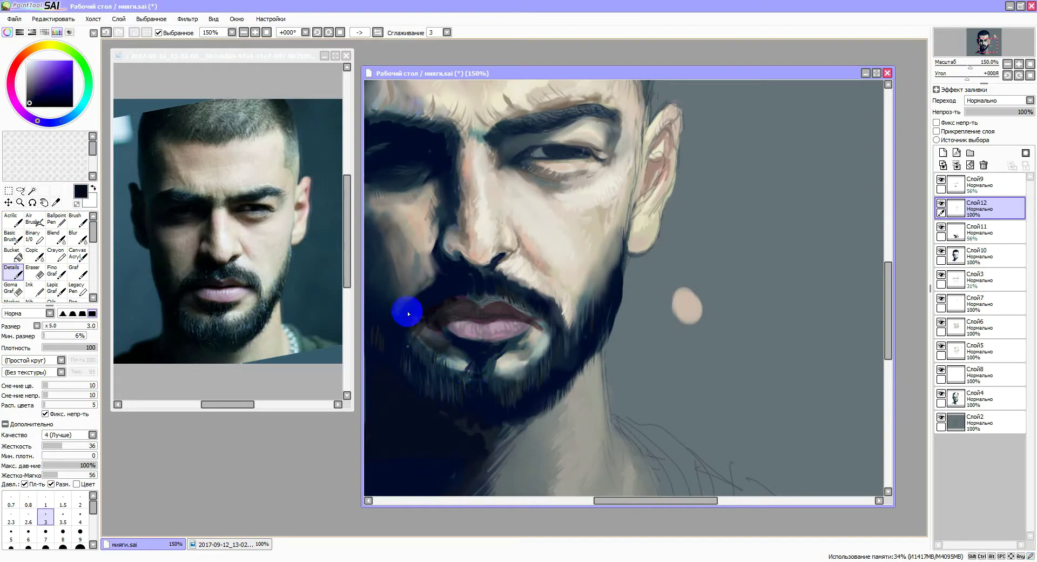
pyautogui.moveTo(417, 291); pyautogui.dragTo(451, 426)
pyautogui.scroll(-3, 451, 426)
pyautogui.click(1008, 64)
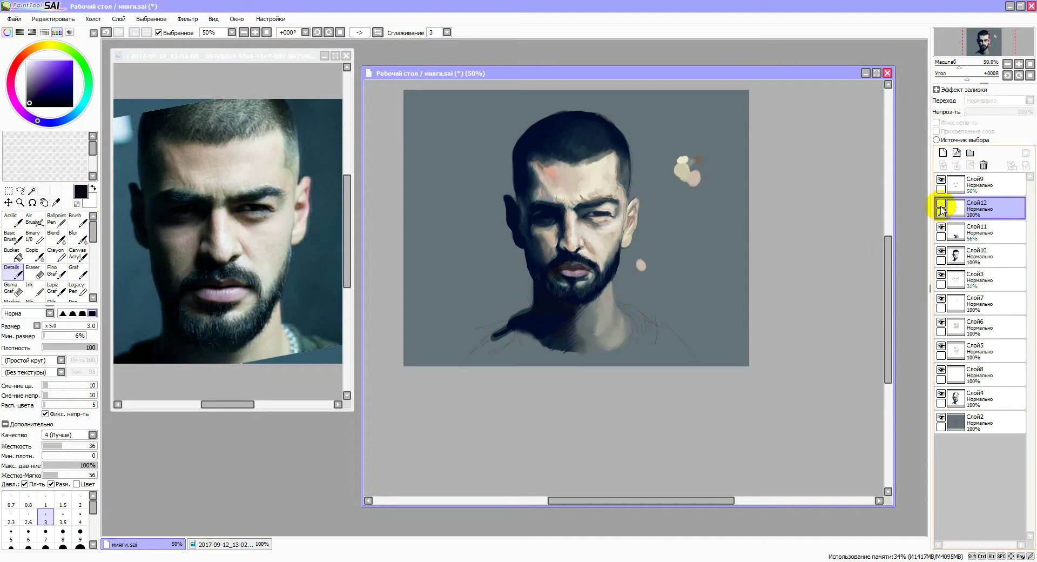
# - Blend soft strokes down across the face and right cheek
pyautogui.press('g')
pyautogui.moveTo(580, 273); pyautogui.dragTo(593, 289)
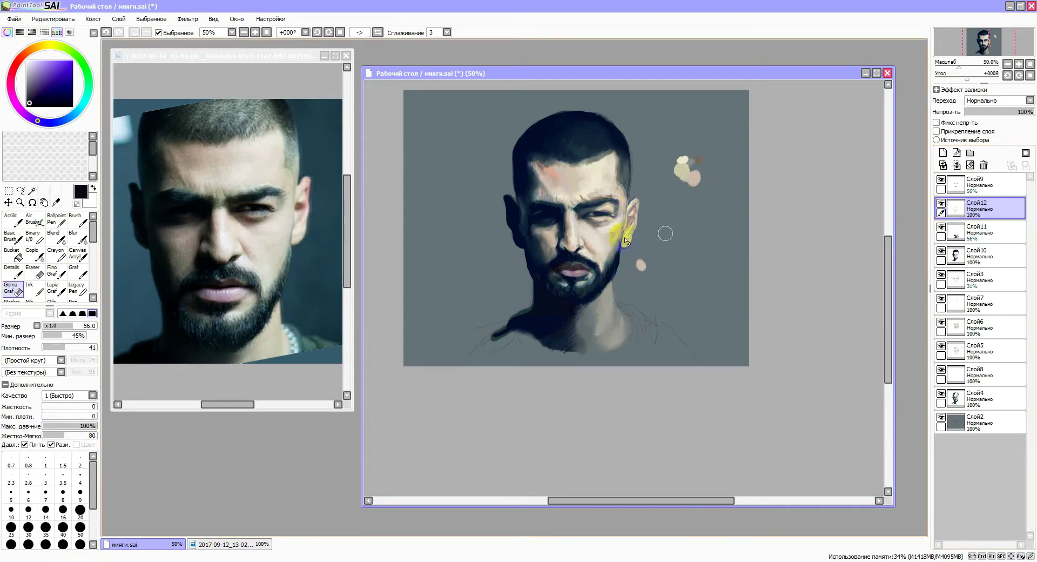
pyautogui.scroll(2, 626, 240)
pyautogui.moveTo(616, 221); pyautogui.dragTo(589, 290)
# - On a new layer, shade around the ear and cheek with a size-40 brush and set it to Multiply
pyautogui.click(1008, 66)
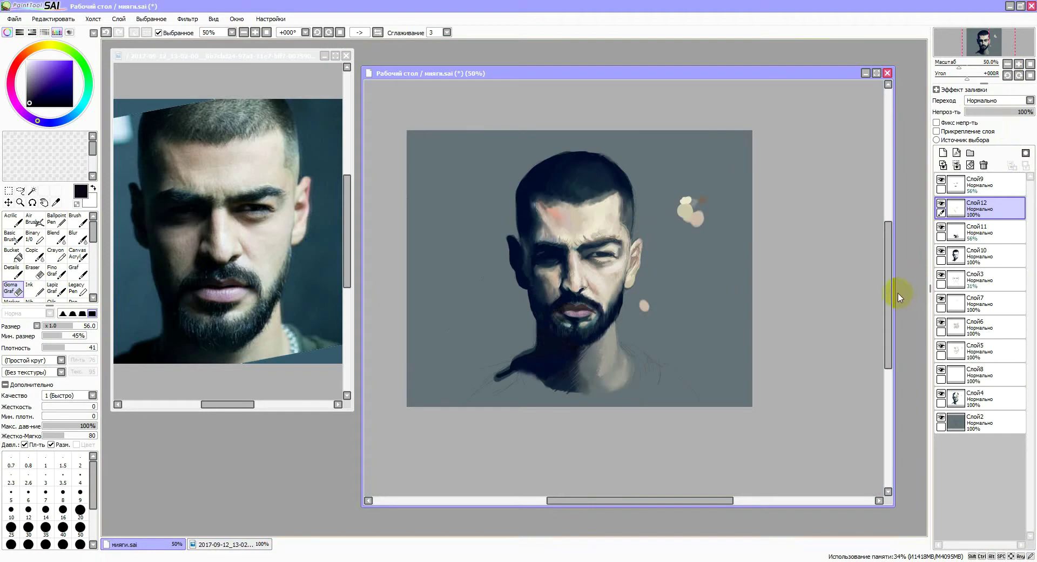
pyautogui.scroll(1, 614, 258)
pyautogui.click(81, 276)
pyautogui.click(46, 506)
pyautogui.click(63, 472)
pyautogui.moveTo(621, 205)
pyautogui.mouseDown()
pyautogui.moveTo(605, 281)
pyautogui.moveTo(636, 287)
pyautogui.mouseUp()
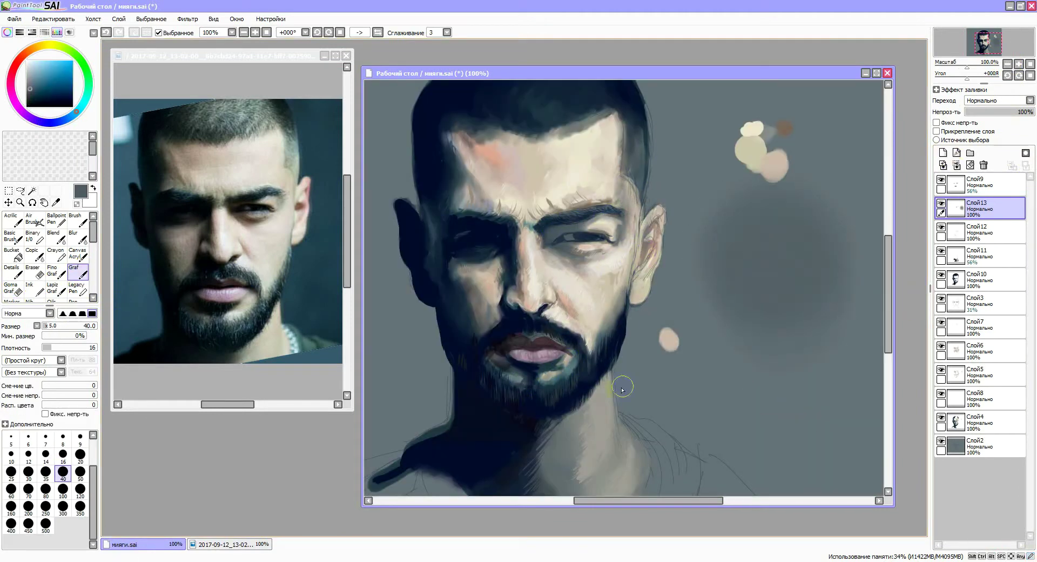
pyautogui.scroll(-2, 558, 416)
pyautogui.click(1000, 101)
# - Erase the grey and colour test dabs beside the head, then return to shading layer Слой13
pyautogui.scroll(-1, 1000, 101)
pyautogui.scroll(1, 695, 265)
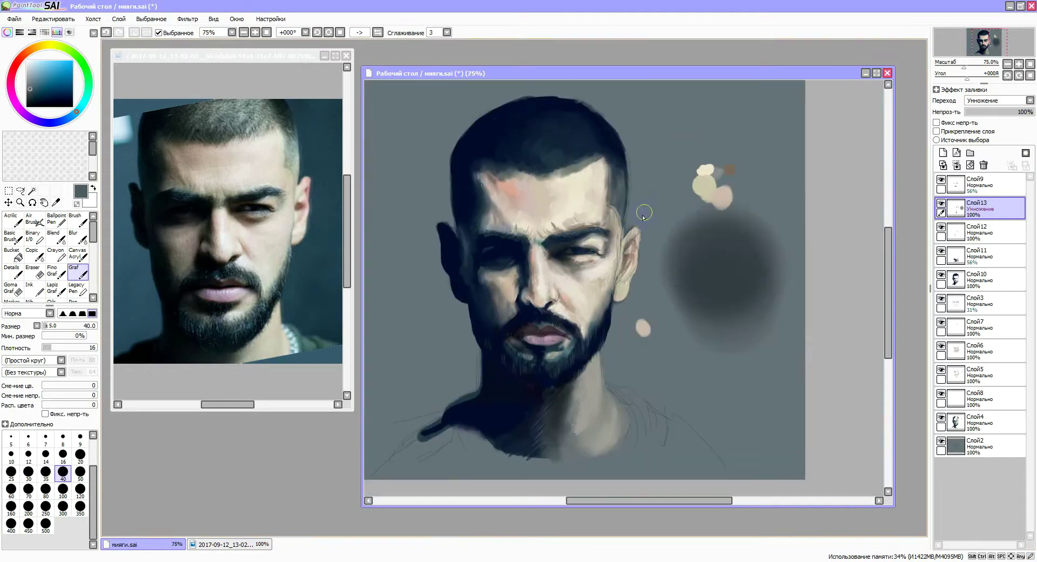
pyautogui.click(32, 270)
pyautogui.moveTo(718, 194); pyautogui.dragTo(730, 302)
pyautogui.click(981, 351)
pyautogui.click(980, 375)
pyautogui.moveTo(713, 184); pyautogui.dragTo(739, 266)
pyautogui.click(980, 423)
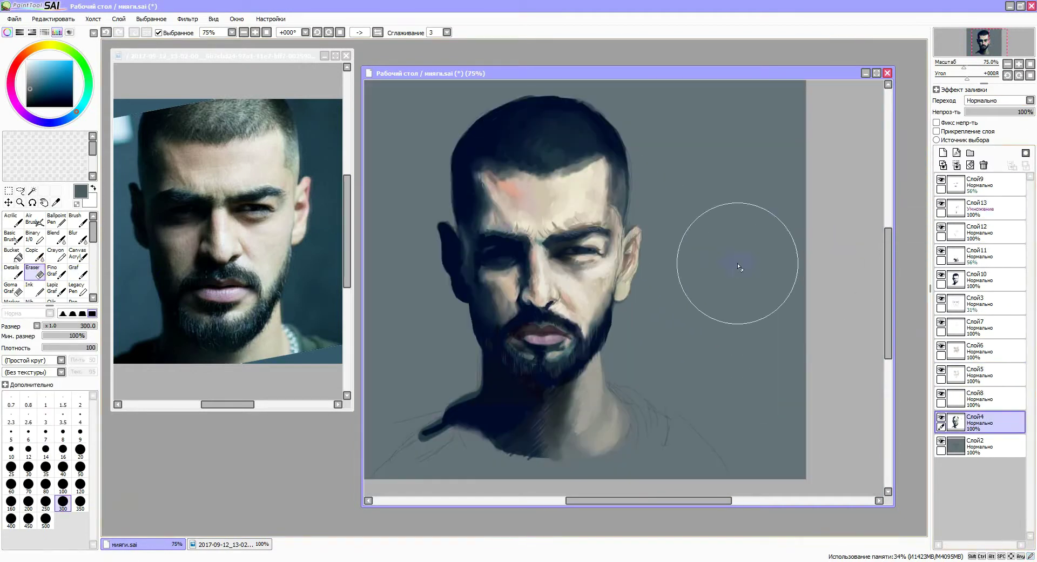
pyautogui.click(980, 208)
# - Darken the left temple, cheek, forehead, dark hair and neck up to the jawline
pyautogui.click(77, 270)
pyautogui.moveTo(499, 177)
pyautogui.mouseDown()
pyautogui.moveTo(477, 206)
pyautogui.moveTo(486, 296)
pyautogui.mouseUp()
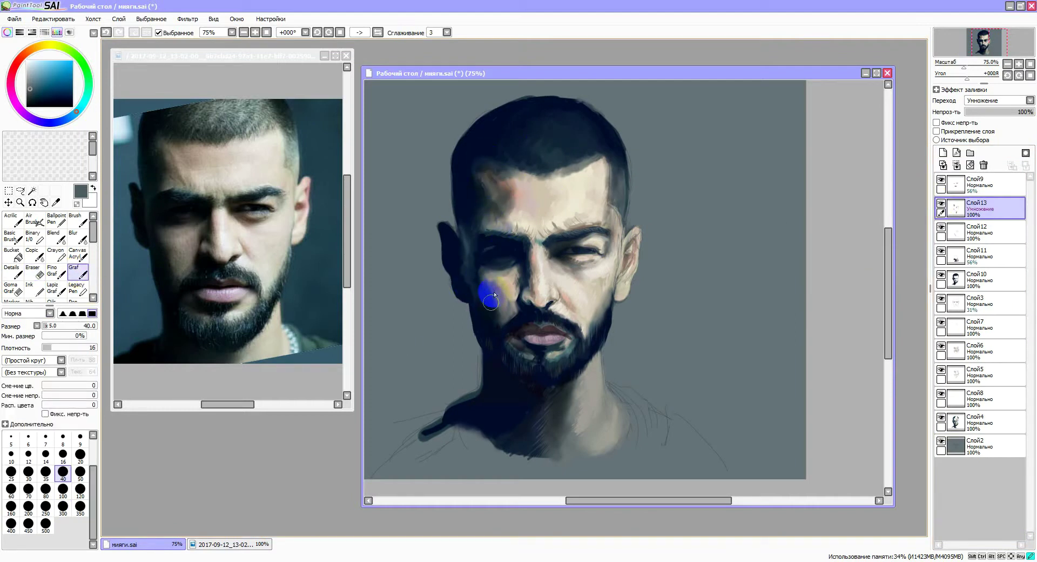
pyautogui.press('g')
pyautogui.moveTo(491, 186); pyautogui.dragTo(500, 208)
pyautogui.press('g')
pyautogui.moveTo(549, 161)
pyautogui.mouseDown()
pyautogui.moveTo(590, 134)
pyautogui.moveTo(624, 208)
pyautogui.mouseUp()
pyautogui.moveTo(584, 454); pyautogui.dragTo(603, 361)
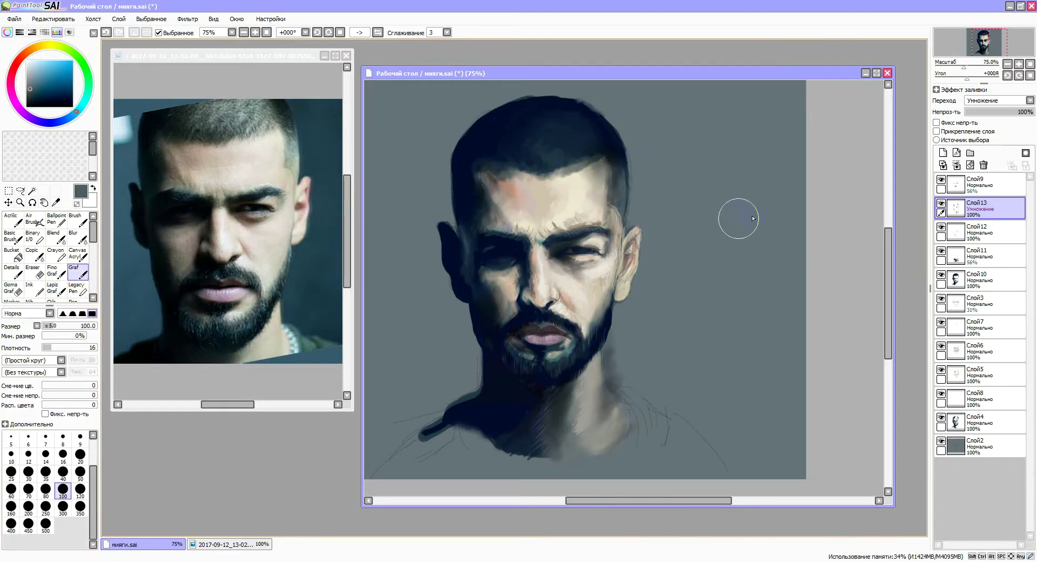
# - Blend a small soft stroke near the nose with the blending brush
pyautogui.press('e')
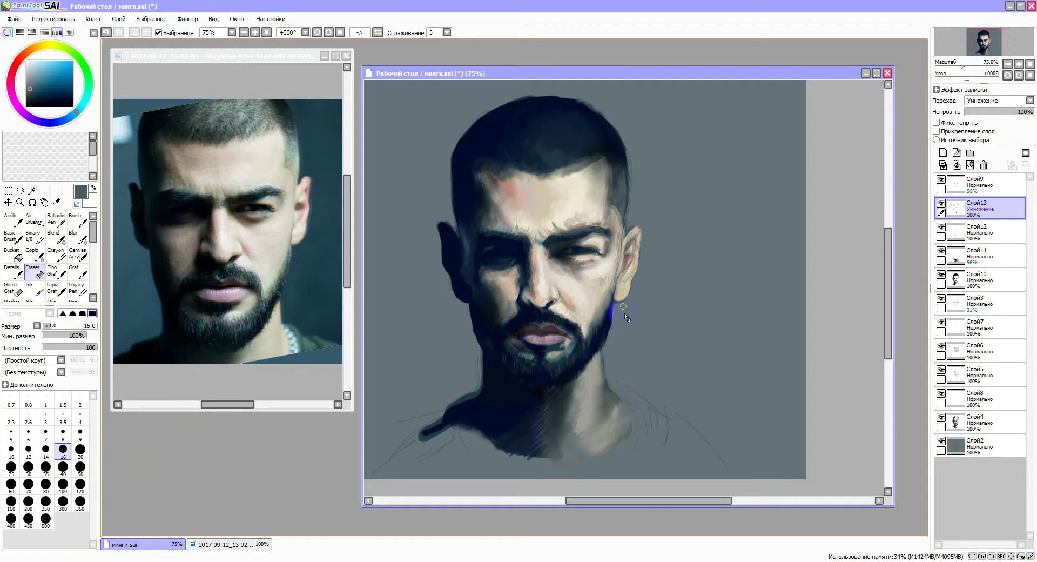
pyautogui.moveTo(888, 246); pyautogui.dragTo(887, 254)
pyautogui.click(54, 236)
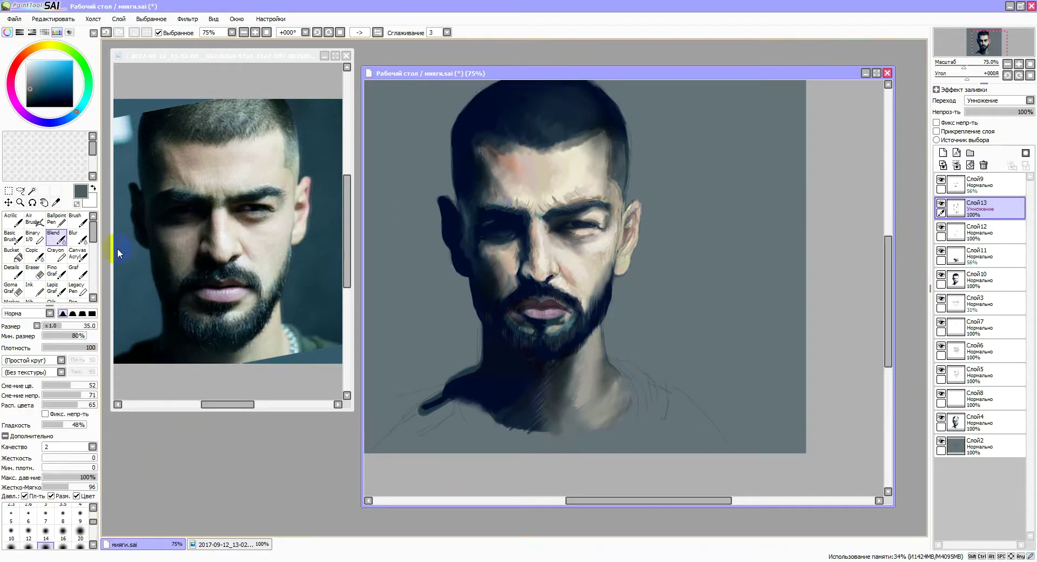
pyautogui.press('b')
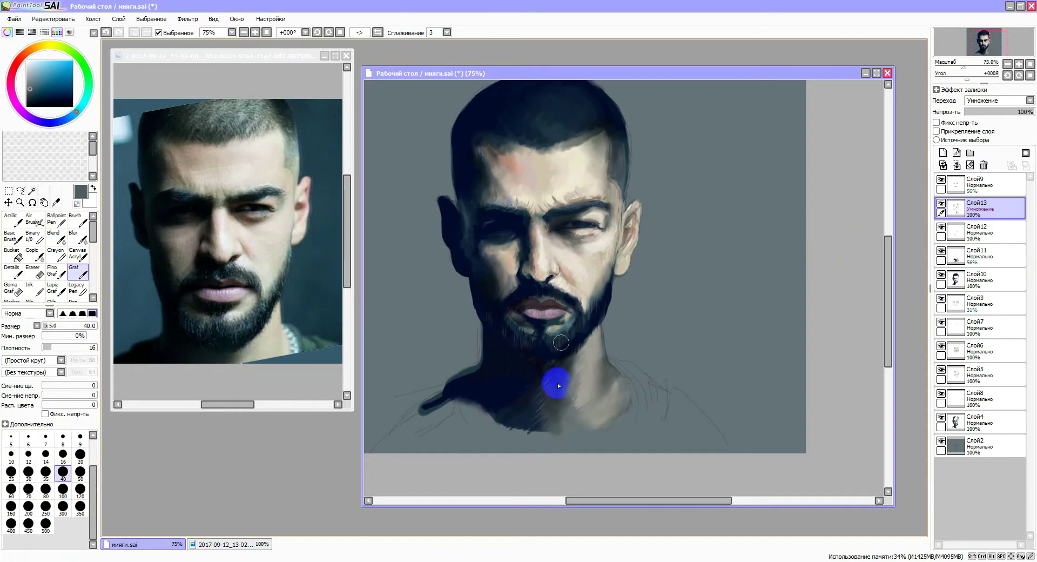
pyautogui.click(11, 289)
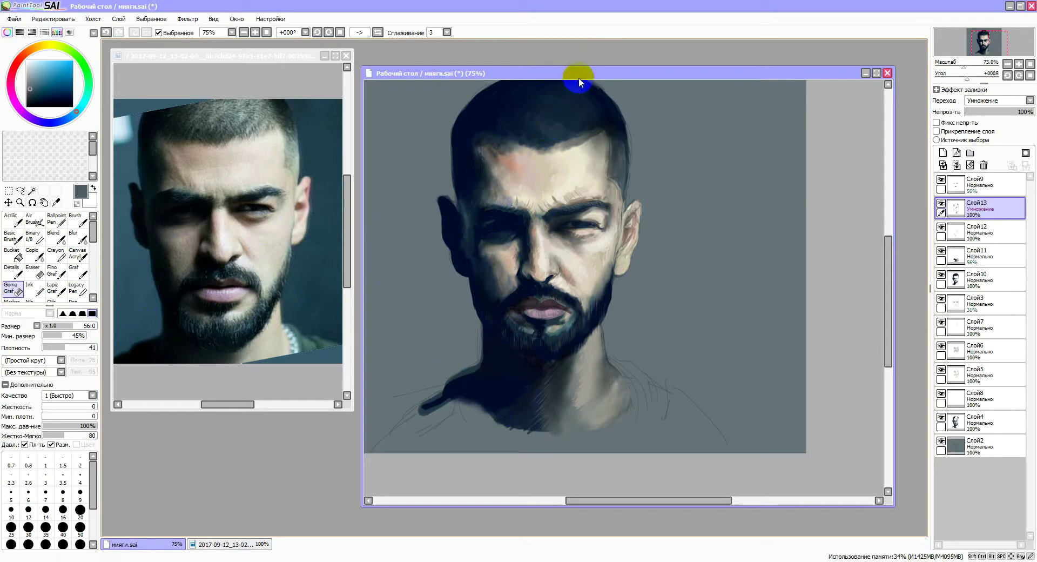
pyautogui.press('b')
pyautogui.click(19, 294)
pyautogui.moveTo(548, 278)
pyautogui.mouseDown()
pyautogui.moveTo(558, 268)
pyautogui.moveTo(577, 278)
pyautogui.mouseUp()
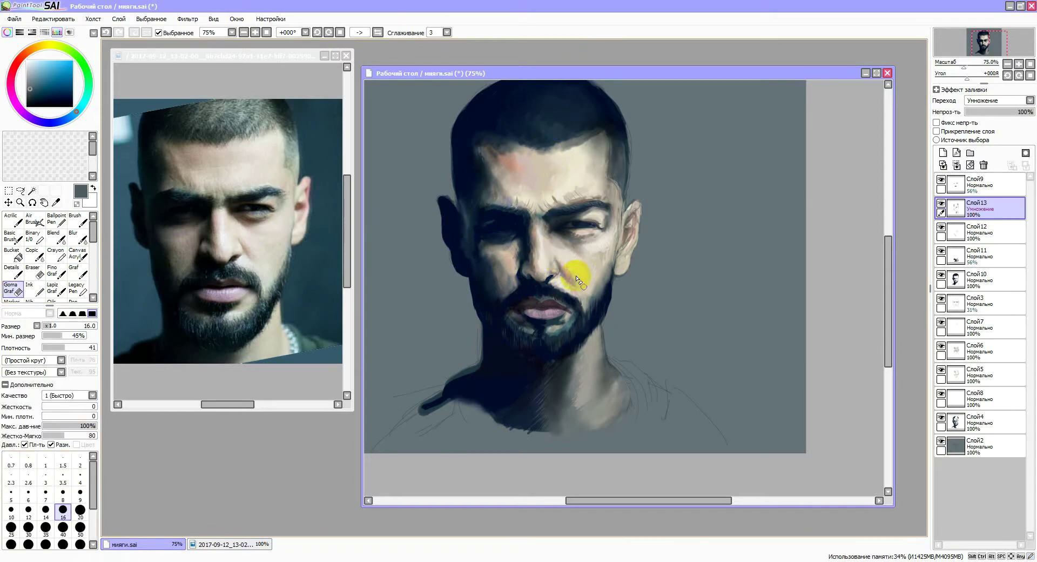
# - Shade along the right eyebrow and soften it with the blending brush
pyautogui.press('b')
pyautogui.moveTo(583, 207); pyautogui.dragTo(600, 219)
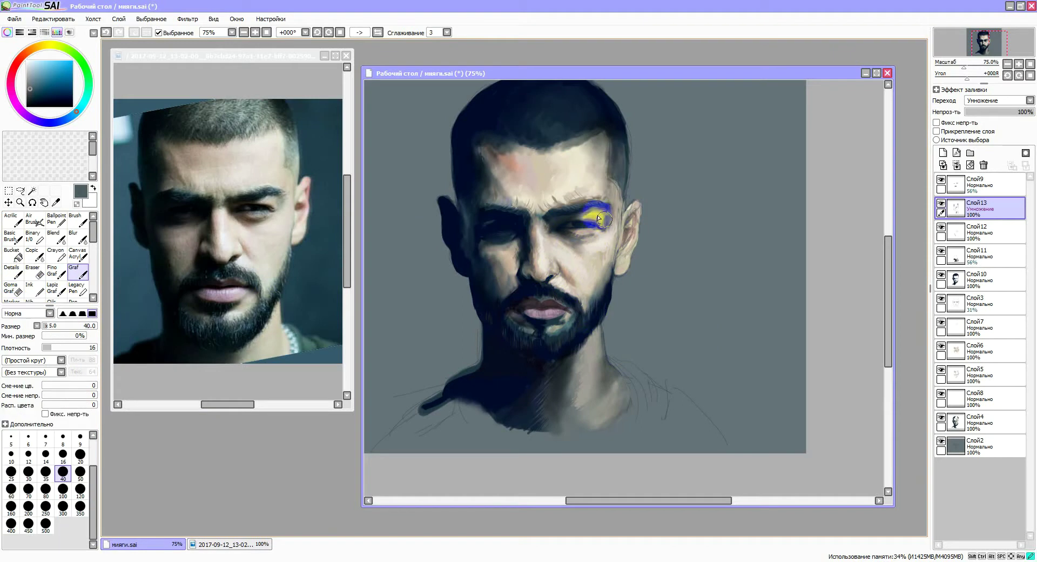
pyautogui.click(12, 288)
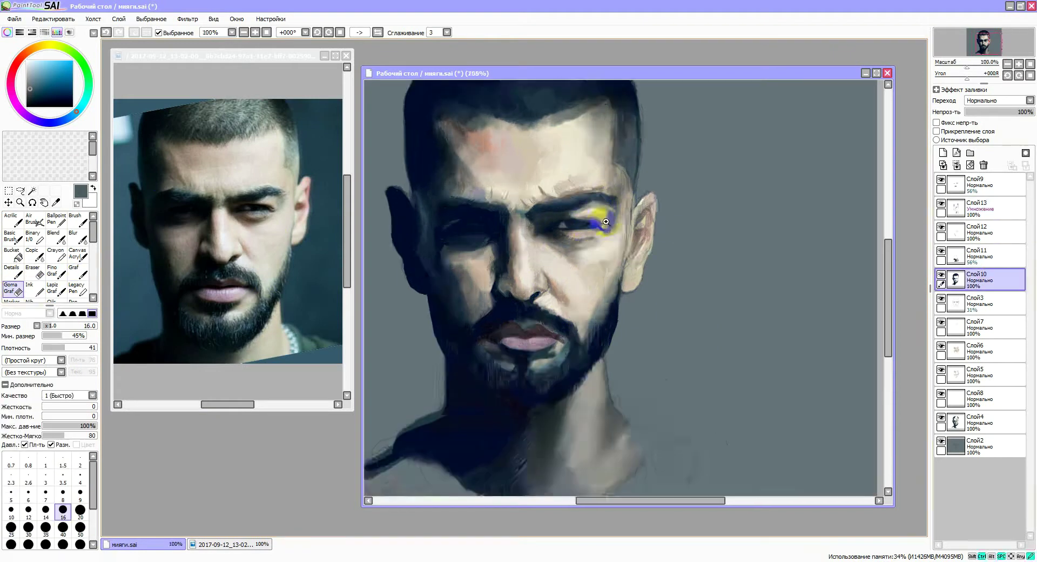
pyautogui.scroll(3, 551, 242)
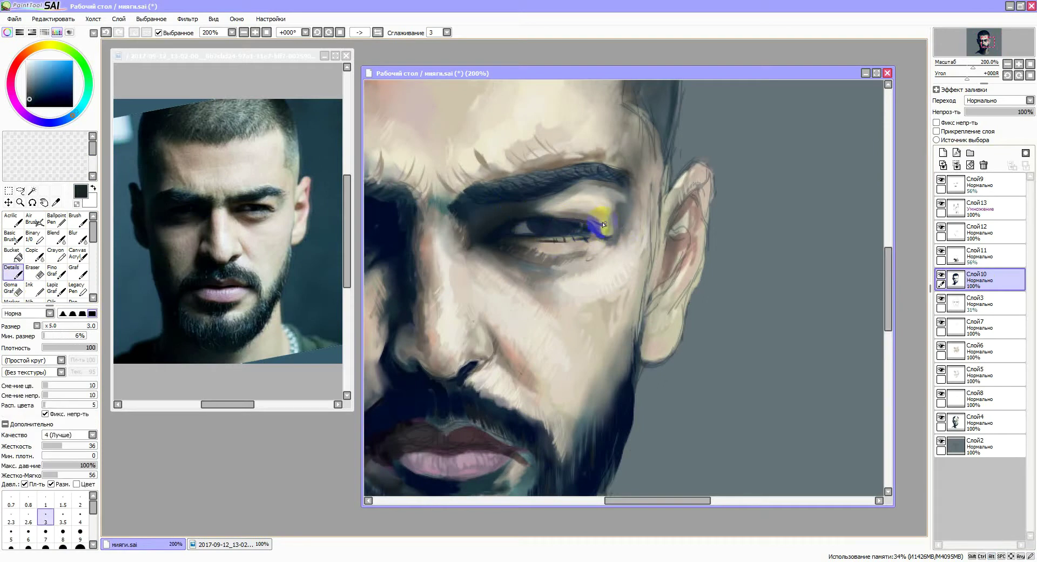
pyautogui.scroll(-3, 604, 225)
# - Add layer Слой14 below Слой13, sample the beige skin tone, and add another layer for the shirt
pyautogui.click(956, 208)
pyautogui.click(943, 153)
pyautogui.moveTo(978, 205); pyautogui.dragTo(988, 229)
pyautogui.keyDown('alt'); pyautogui.click(600, 312); pyautogui.keyUp('alt')
pyautogui.press('g')
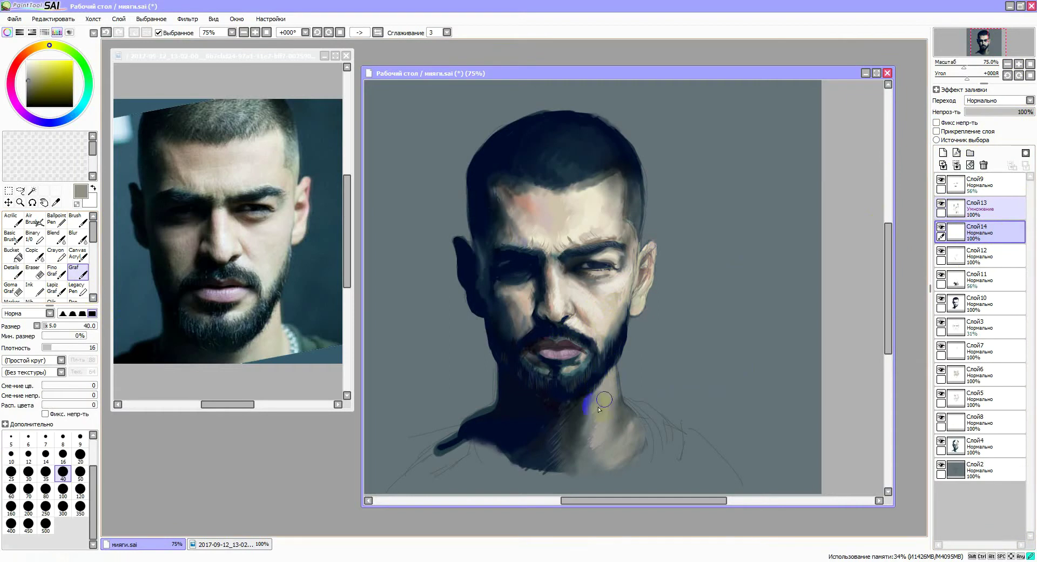
pyautogui.keyDown('alt'); pyautogui.click(601, 409); pyautogui.keyUp('alt')
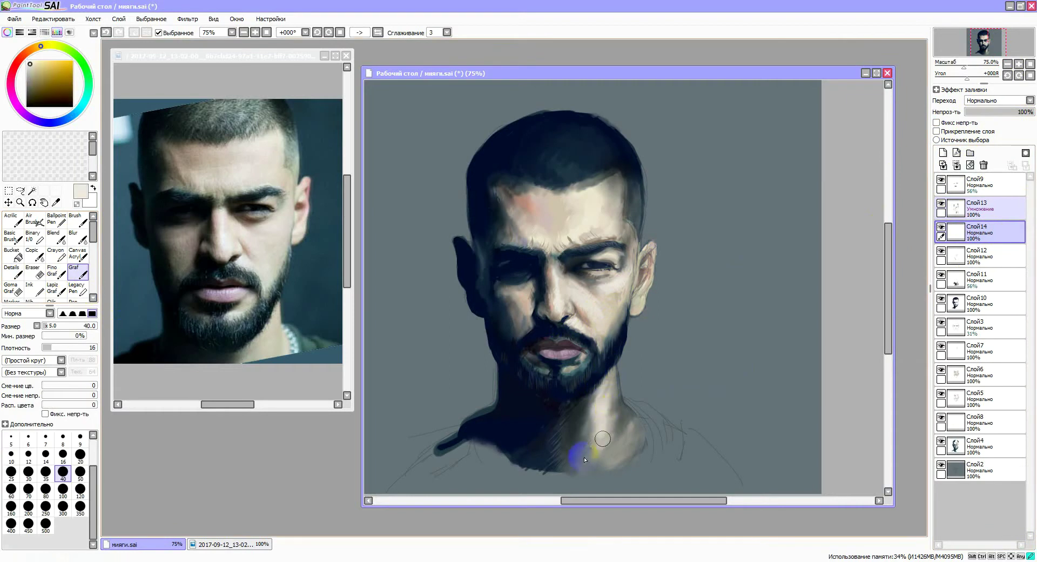
pyautogui.moveTo(584, 459); pyautogui.dragTo(604, 400)
pyautogui.click(942, 153)
# - Block in dark green shirt strokes on both sides of the neck and collar
pyautogui.click(39, 91)
pyautogui.click(86, 97)
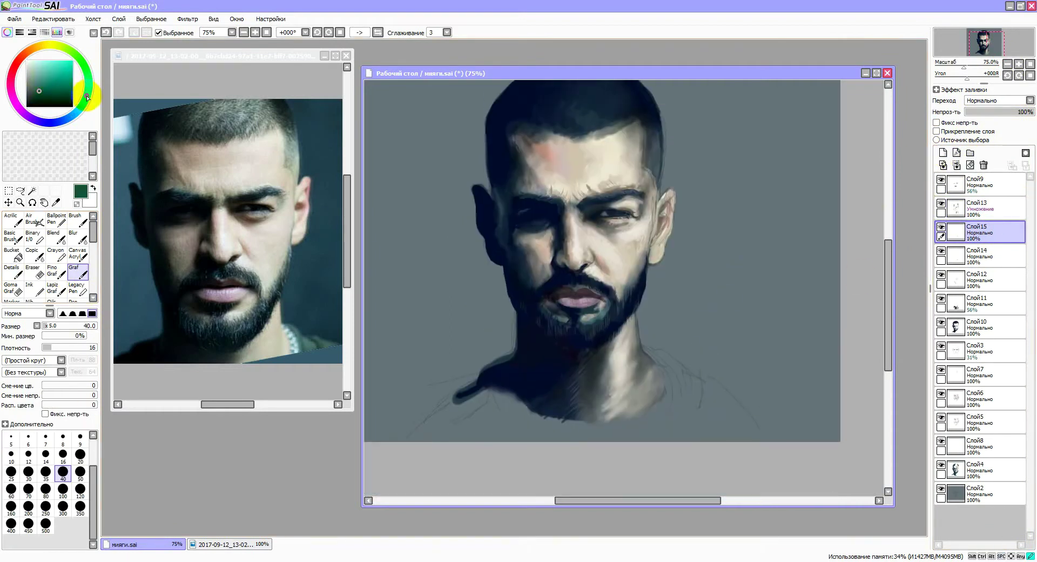
pyautogui.press('b')
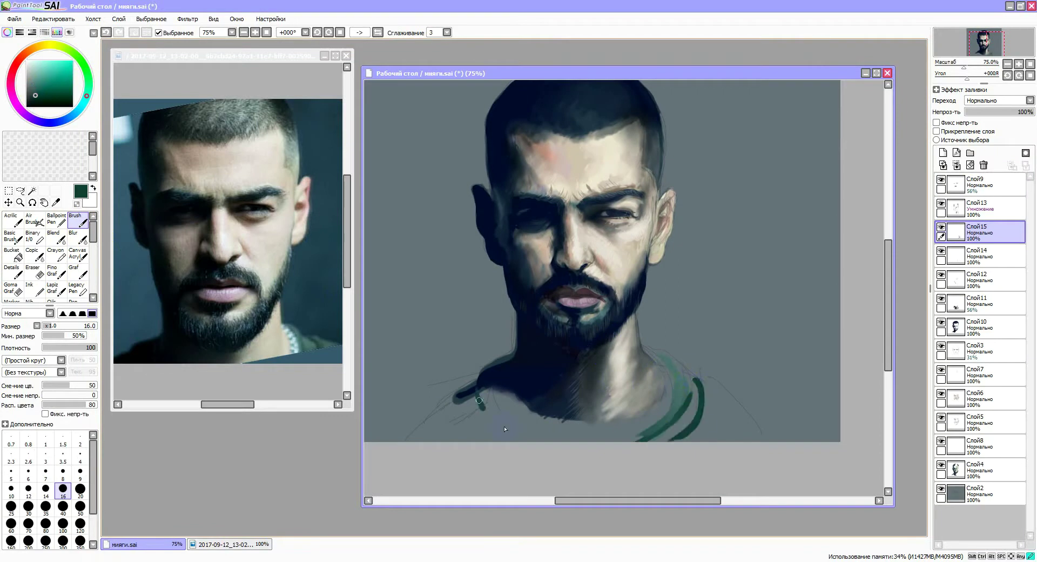
pyautogui.moveTo(479, 399); pyautogui.dragTo(513, 435)
pyautogui.moveTo(473, 385); pyautogui.dragTo(402, 438)
pyautogui.moveTo(712, 385); pyautogui.dragTo(785, 434)
pyautogui.moveTo(480, 380)
pyautogui.mouseDown()
pyautogui.moveTo(427, 406)
pyautogui.moveTo(411, 443)
pyautogui.mouseUp()
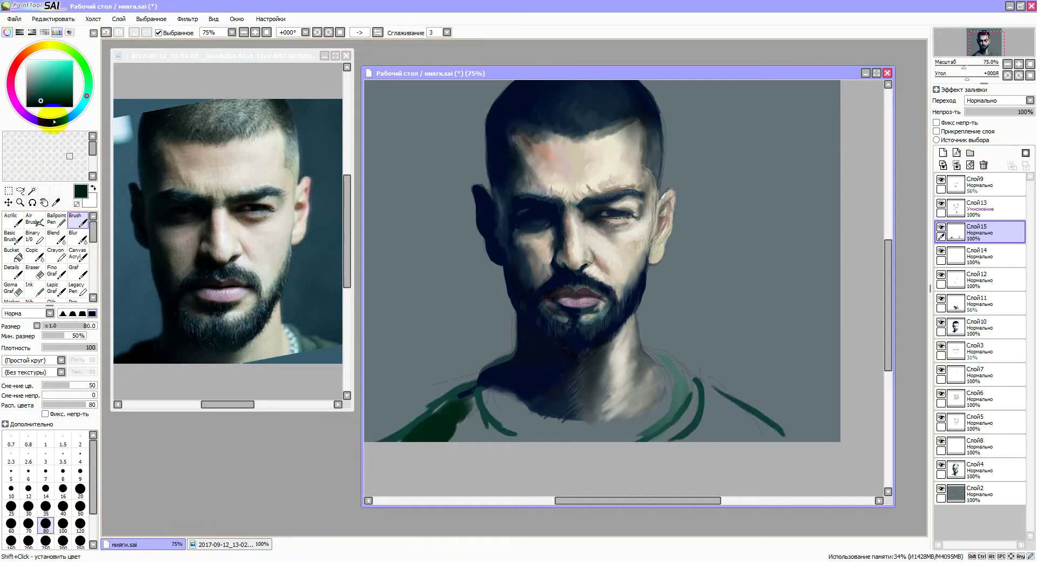
# - Darken the lower-left shirt in dark navy and paint a pale light-grey inner collar
pyautogui.moveTo(54, 121); pyautogui.dragTo(61, 120)
pyautogui.click(29, 506)
pyautogui.moveTo(463, 384)
pyautogui.mouseDown()
pyautogui.moveTo(421, 423)
pyautogui.moveTo(501, 441)
pyautogui.moveTo(549, 417)
pyautogui.moveTo(683, 399)
pyautogui.moveTo(621, 433)
pyautogui.mouseUp()
pyautogui.keyDown('alt'); pyautogui.click(670, 373); pyautogui.keyUp('alt')
pyautogui.moveTo(670, 373)
pyautogui.mouseDown()
pyautogui.moveTo(571, 432)
pyautogui.moveTo(666, 373)
pyautogui.moveTo(783, 435)
pyautogui.mouseUp()
pyautogui.click(47, 475)
# - Repaint the right shoulder in dark green and lay slate blue-grey across the shirt
pyautogui.keyDown('alt'); pyautogui.click(701, 386); pyautogui.keyUp('alt')
pyautogui.click(63, 488)
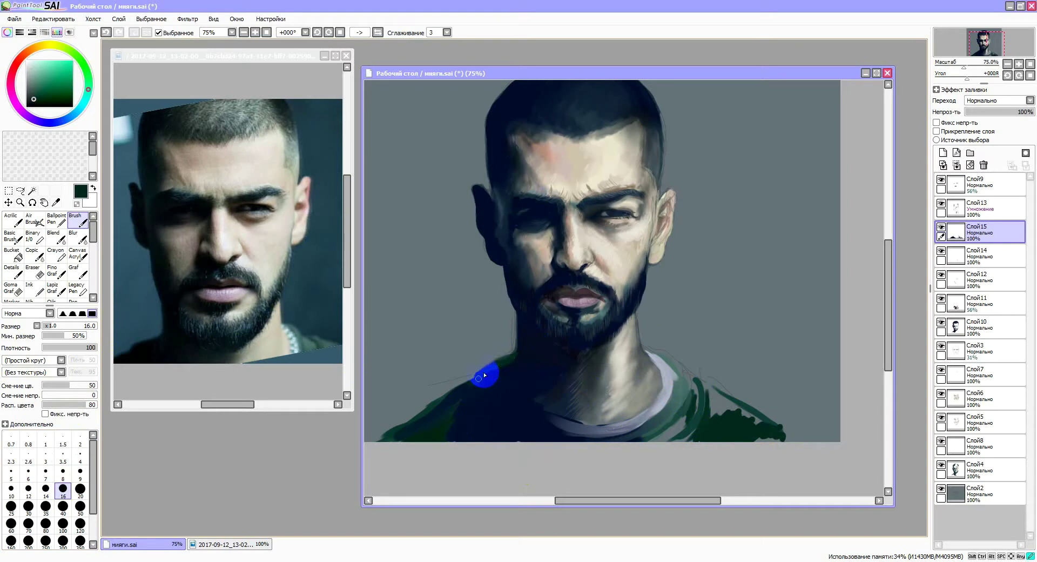
pyautogui.keyDown('alt'); pyautogui.click(470, 410); pyautogui.keyUp('alt')
pyautogui.moveTo(486, 376); pyautogui.dragTo(611, 440)
# - Paint dark navy shadows on the shirt folds and neck, covering the bright blue patch with green
pyautogui.keyDown('alt'); pyautogui.click(493, 397); pyautogui.keyUp('alt')
pyautogui.moveTo(514, 363); pyautogui.dragTo(556, 417)
pyautogui.moveTo(706, 398)
pyautogui.mouseDown()
pyautogui.moveTo(676, 373)
pyautogui.moveTo(693, 417)
pyautogui.moveTo(737, 428)
pyautogui.moveTo(695, 430)
pyautogui.moveTo(740, 431)
pyautogui.mouseUp()
pyautogui.keyDown('alt'); pyautogui.click(691, 377); pyautogui.keyUp('alt')
pyautogui.keyDown('alt'); pyautogui.click(670, 361); pyautogui.keyUp('alt')
pyautogui.keyDown('alt'); pyautogui.click(651, 378); pyautogui.keyUp('alt')
# - Highlight the left shoulder in teal with a size-35 brush
pyautogui.press(']')
pyautogui.press(']')
pyautogui.press(']')
pyautogui.moveTo(378, 454)
pyautogui.mouseDown()
pyautogui.moveTo(489, 389)
pyautogui.moveTo(467, 435)
pyautogui.mouseUp()
pyautogui.click(12, 219)
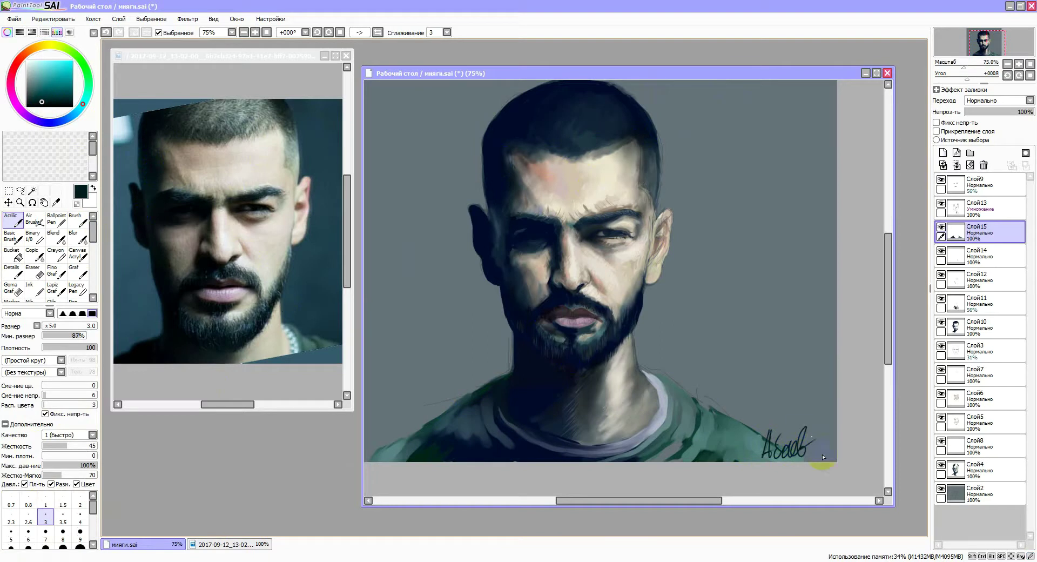
# - Close the reference photo window and enlarge the painting to fill the workspace
pyautogui.scroll(2, 823, 457)
pyautogui.scroll(1, 771, 359)
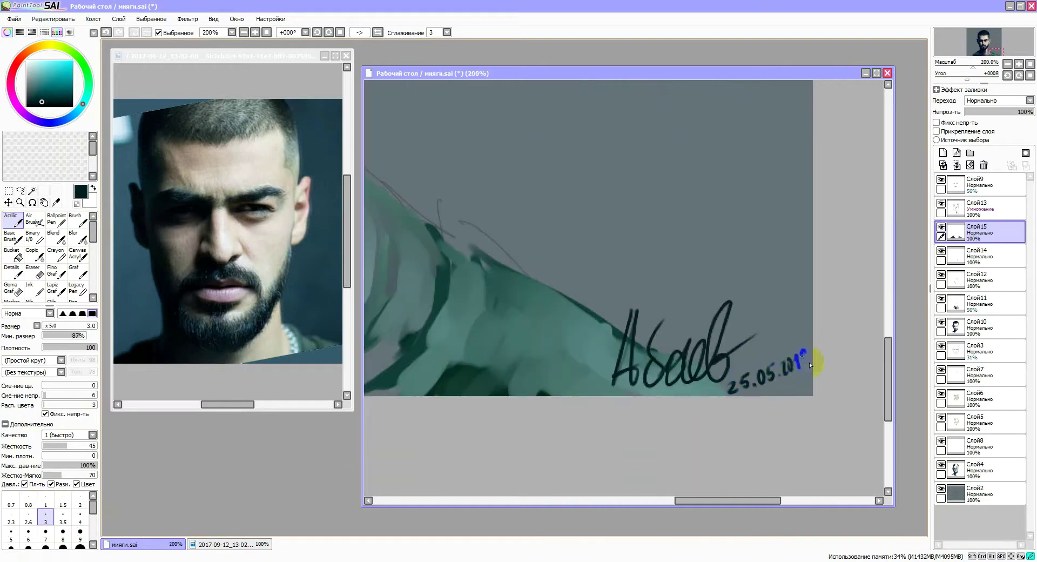
pyautogui.scroll(-4, 736, 215)
pyautogui.scroll(1, 690, 248)
pyautogui.scroll(2, 690, 248)
pyautogui.scroll(-2, 832, 261)
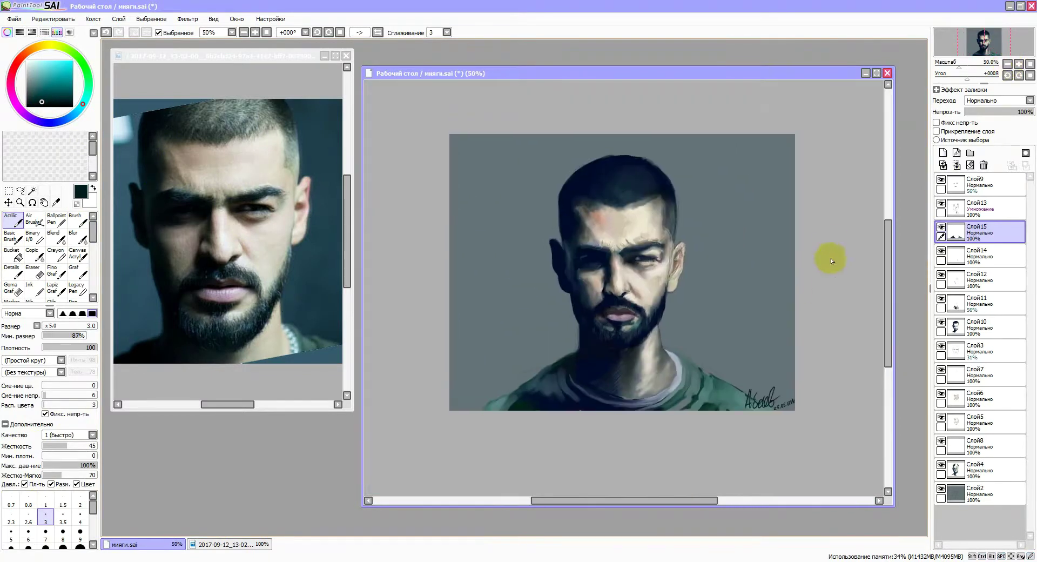
pyautogui.click(346, 55)
pyautogui.doubleClick(597, 73)
pyautogui.scroll(1, 594, 319)
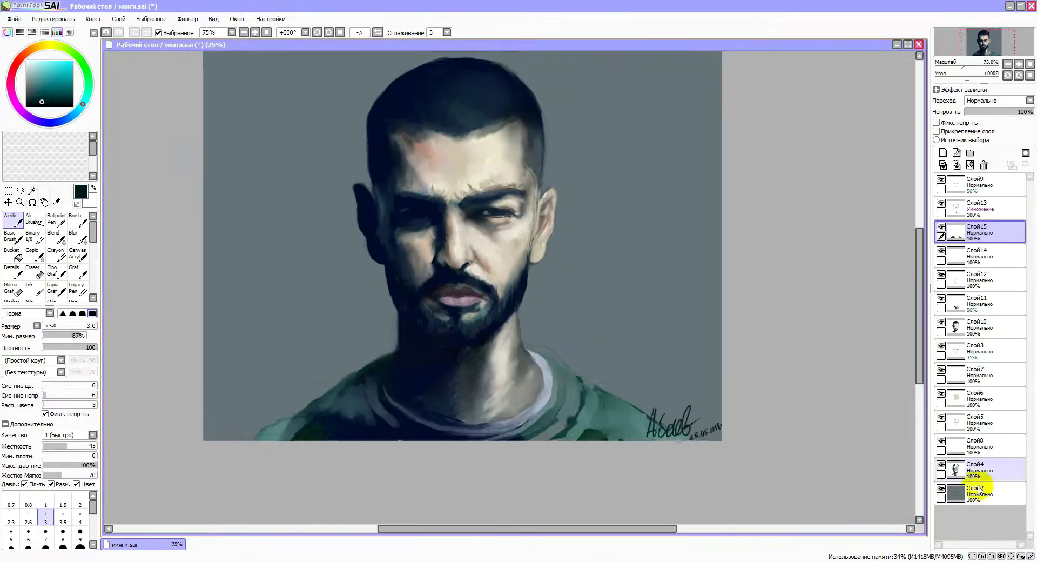